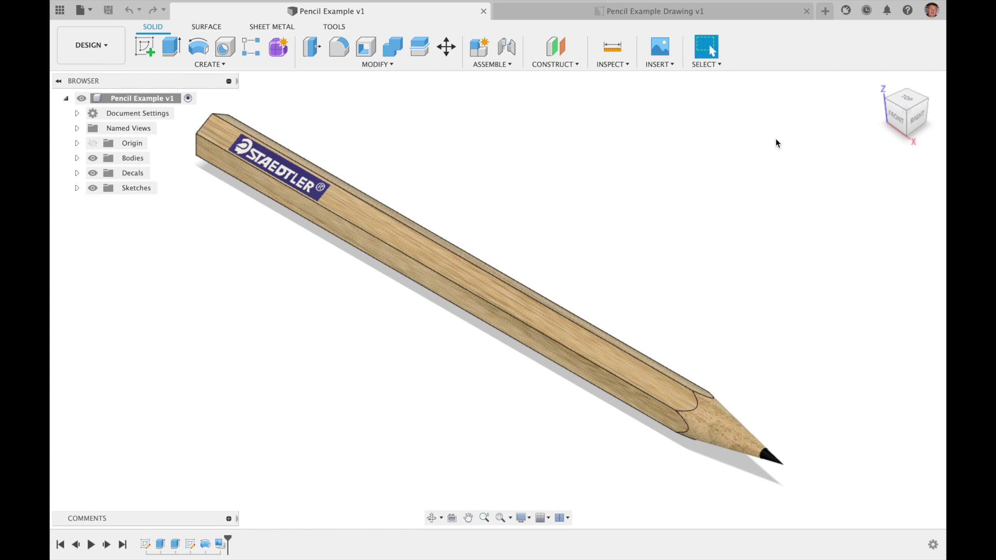
# Step: Review the general, default design units and drawing preferences, and leave them without changing anything
pyautogui.click(934, 14)
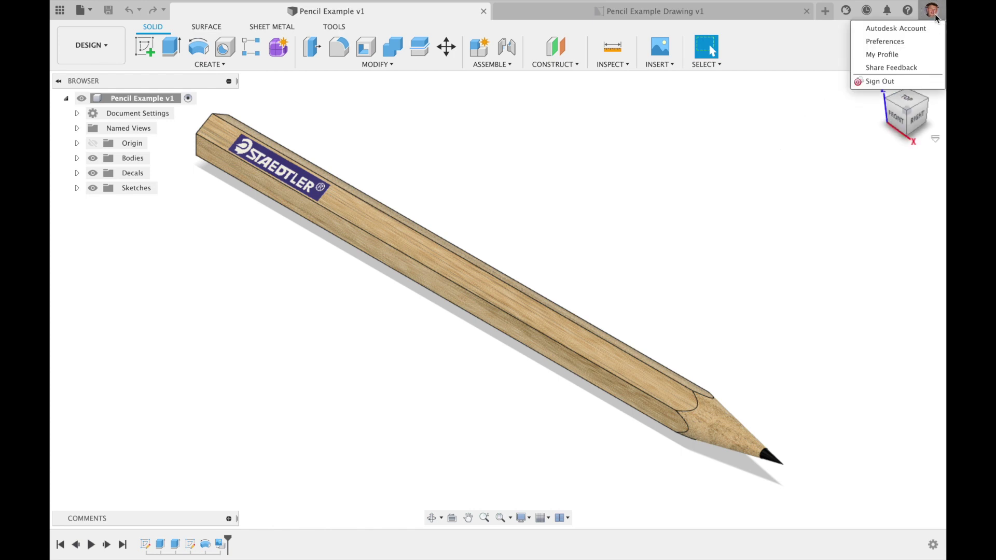
pyautogui.click(913, 40)
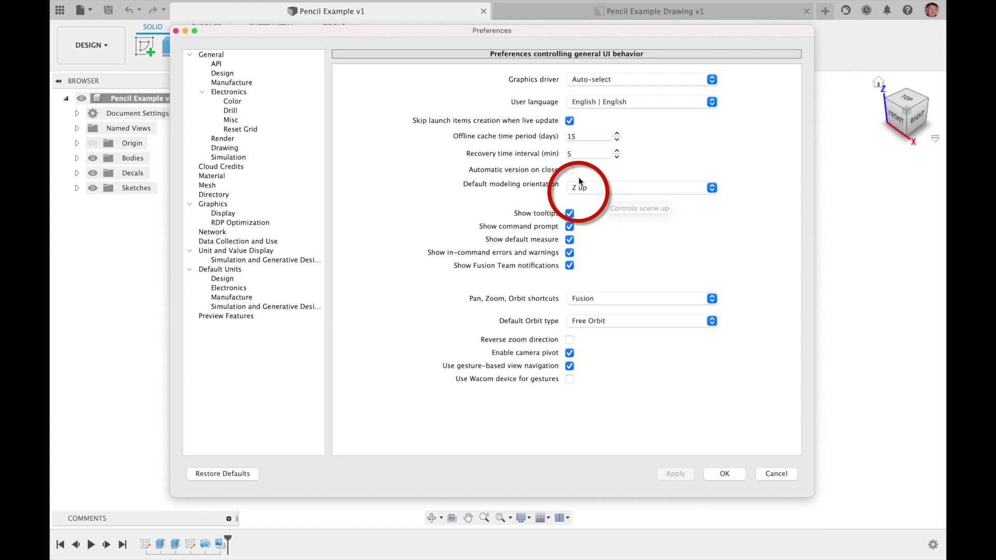
pyautogui.click(223, 280)
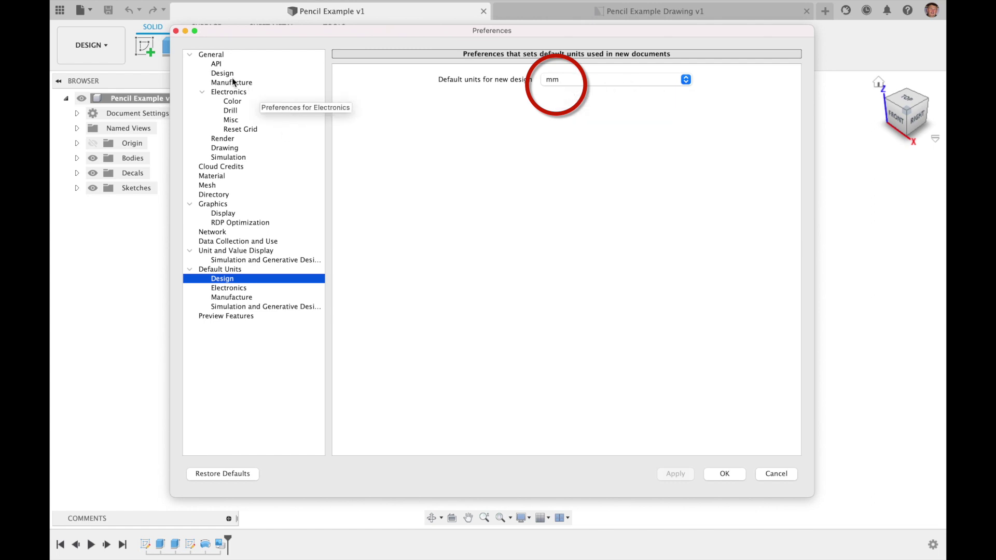
pyautogui.click(230, 148)
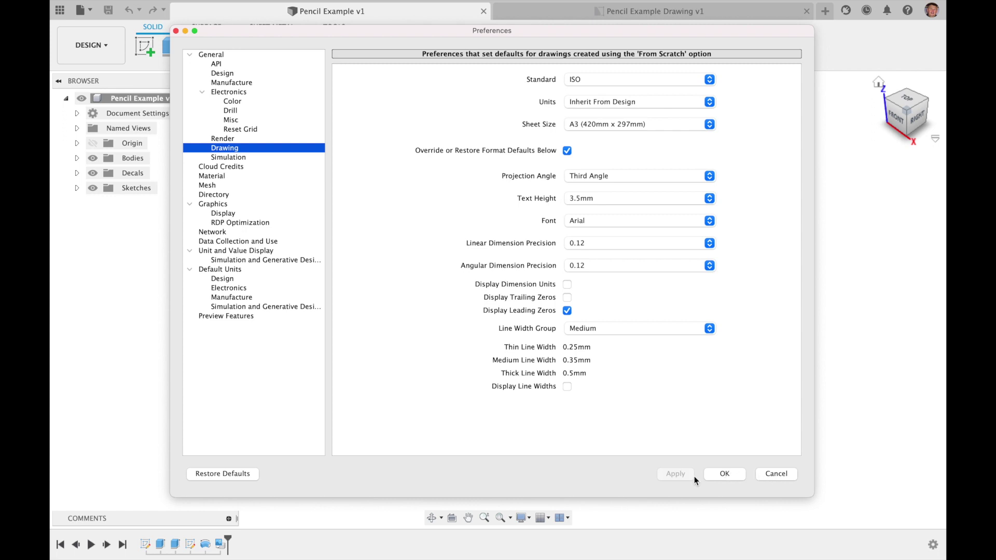
pyautogui.click(776, 474)
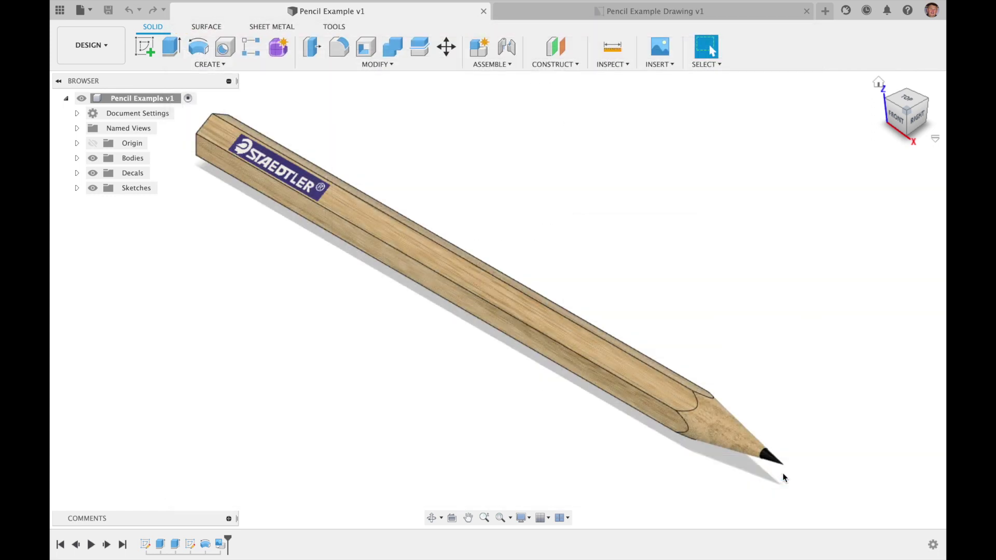
# Step: Create a new design and start a sketch on the YZ origin plane
pyautogui.click(825, 11)
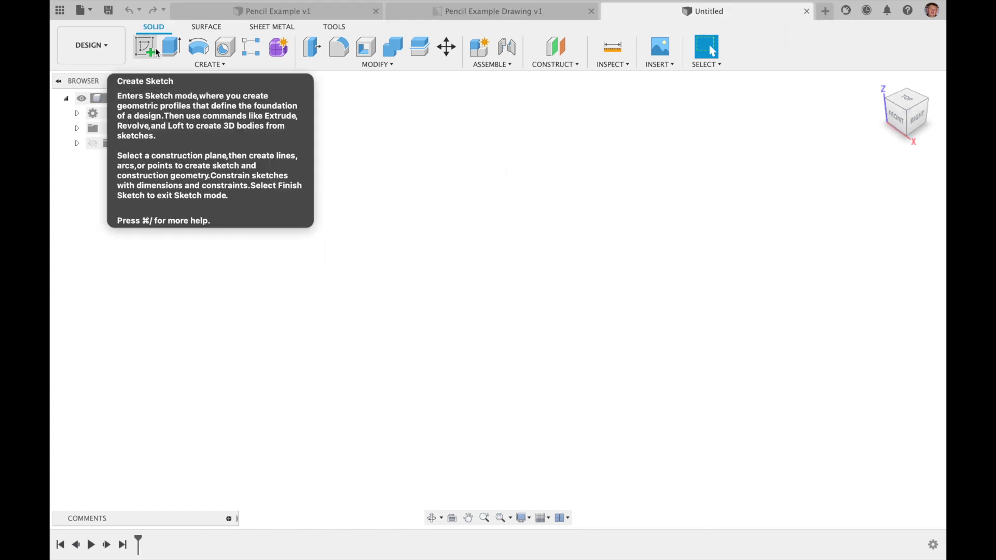
pyautogui.click(157, 52)
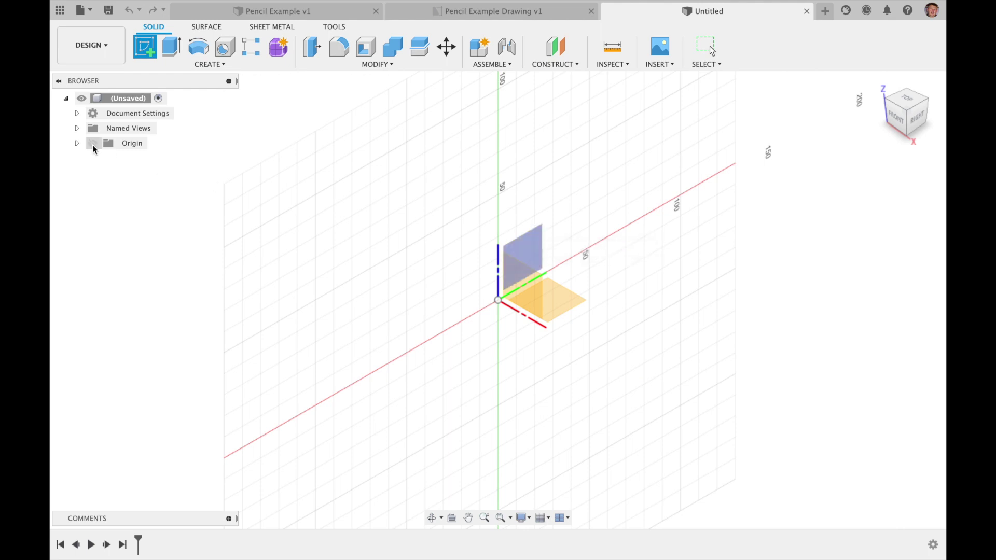
pyautogui.click(77, 144)
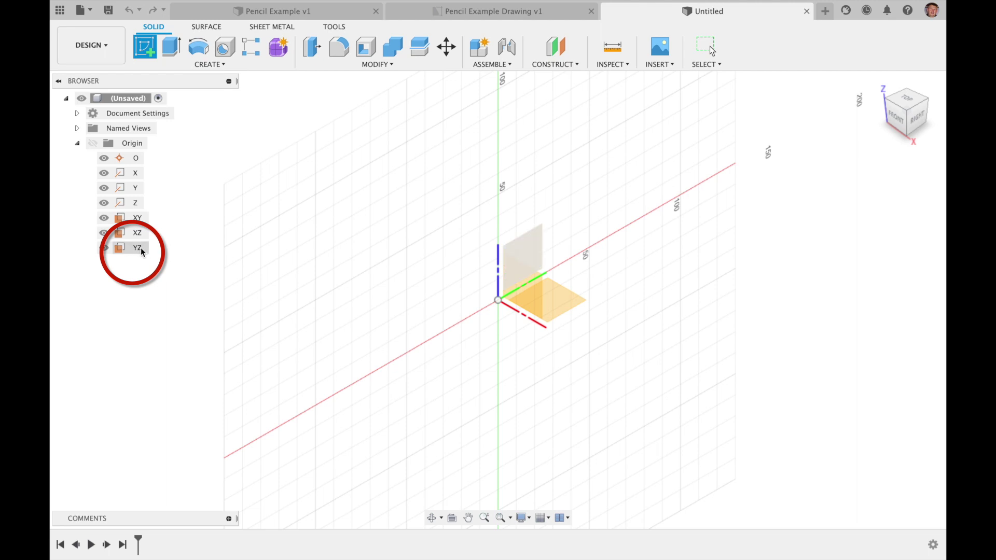
pyautogui.click(143, 250)
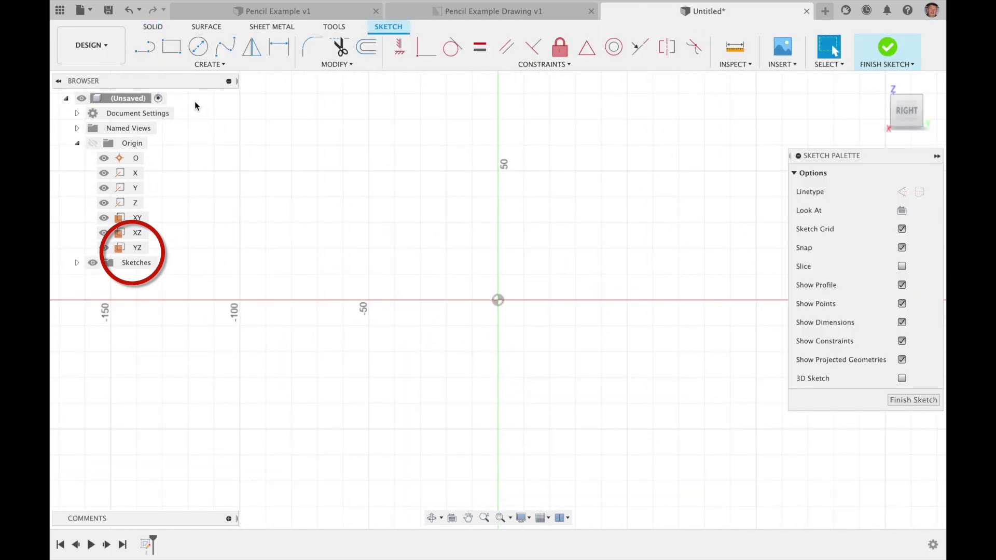
# Step: Sketch a six-sided circumscribed polygon centred on the origin, with two vertical sides
pyautogui.click(225, 65)
pyautogui.moveTo(201, 126)
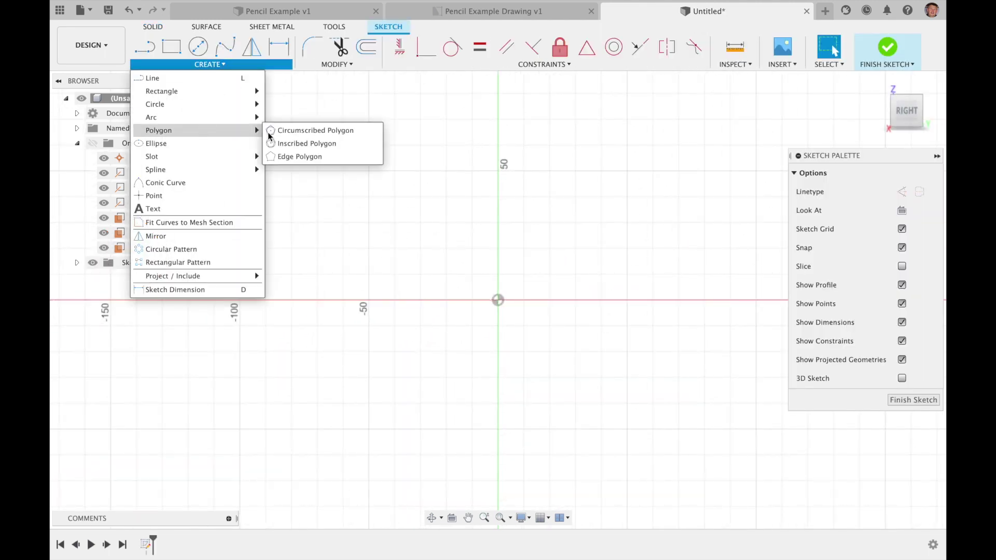
pyautogui.click(284, 130)
pyautogui.click(498, 299)
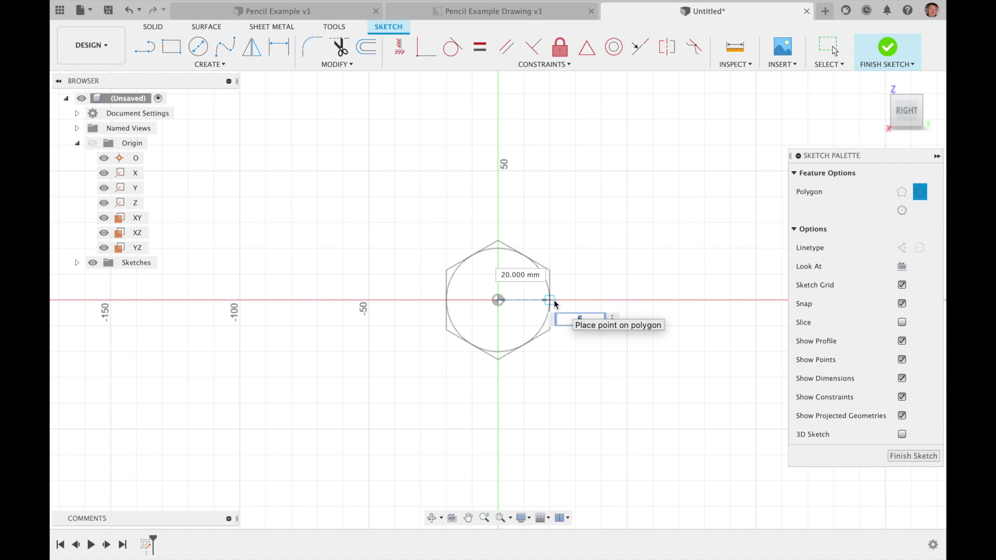
pyautogui.click(527, 299)
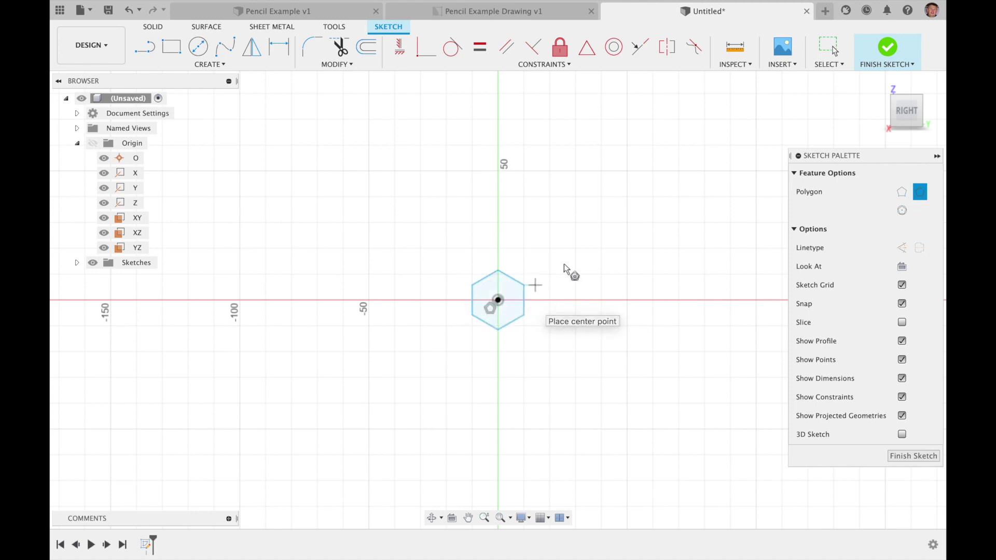
pyautogui.press('Escape')
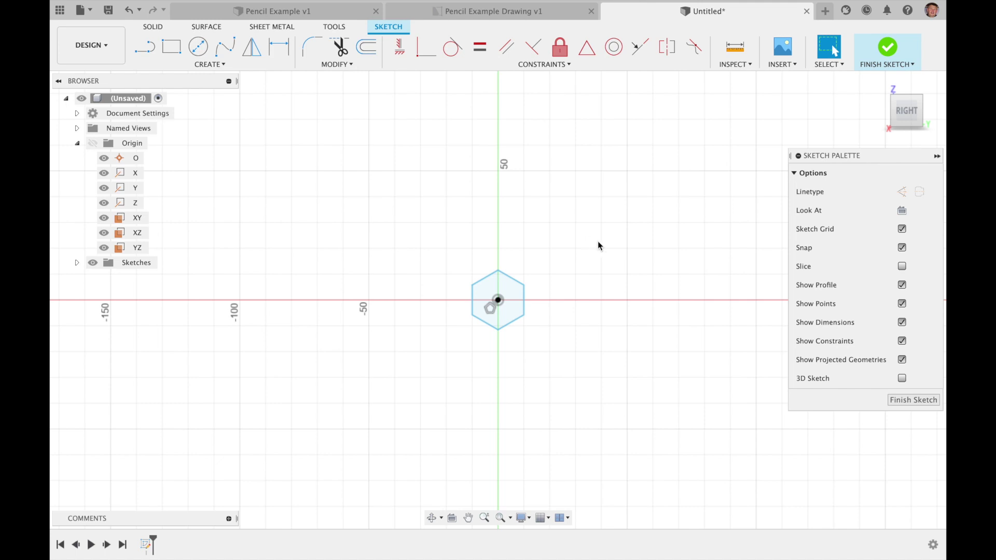
# Step: Dimension the hexagon's distance between its two vertical sides as 10 mm and place the dimension just above it
pyautogui.press('d')
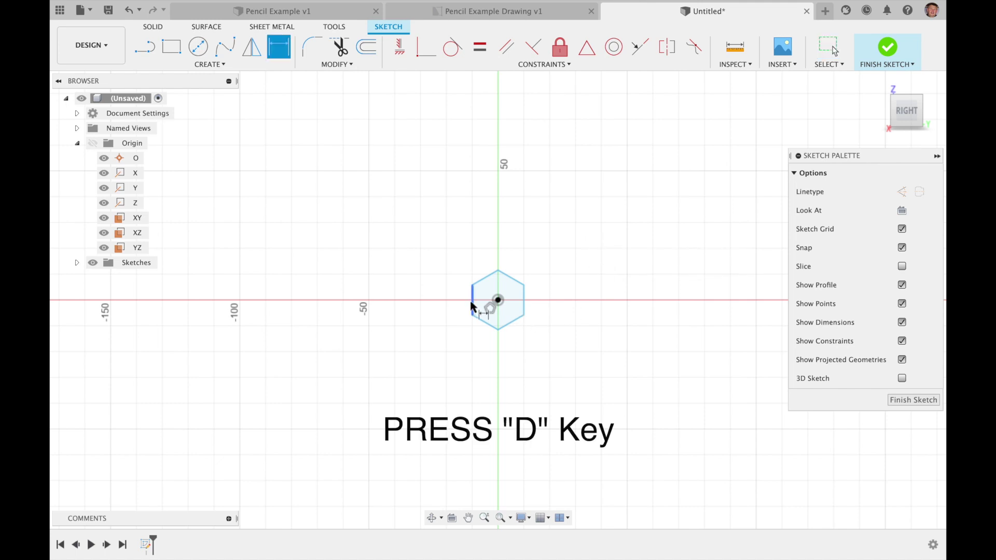
pyautogui.click(471, 304)
pyautogui.click(523, 302)
pyautogui.click(501, 250)
pyautogui.write('10')
pyautogui.press('Return')
pyautogui.scroll(2, 497, 306)
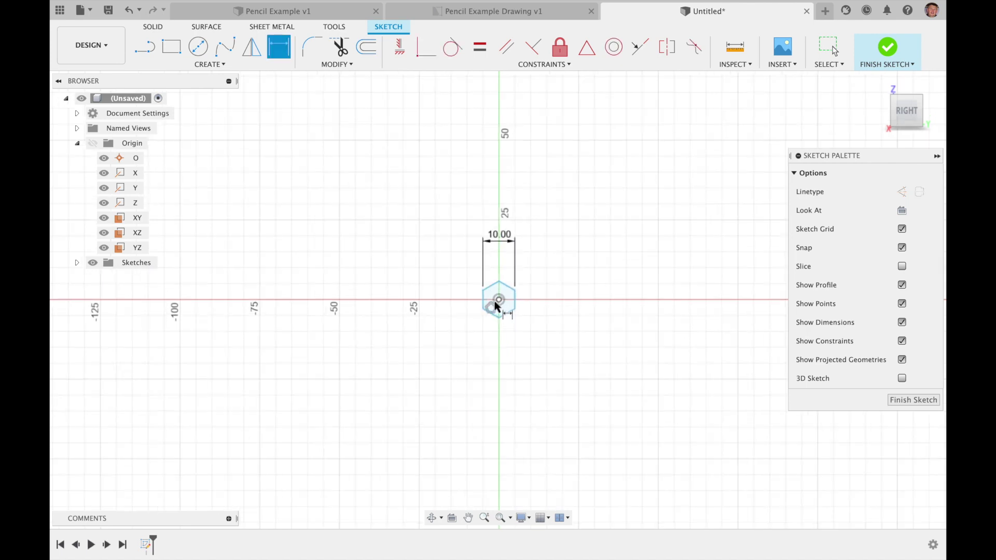
pyautogui.scroll(4, 497, 306)
pyautogui.press('Escape')
pyautogui.moveTo(507, 209); pyautogui.dragTo(506, 220)
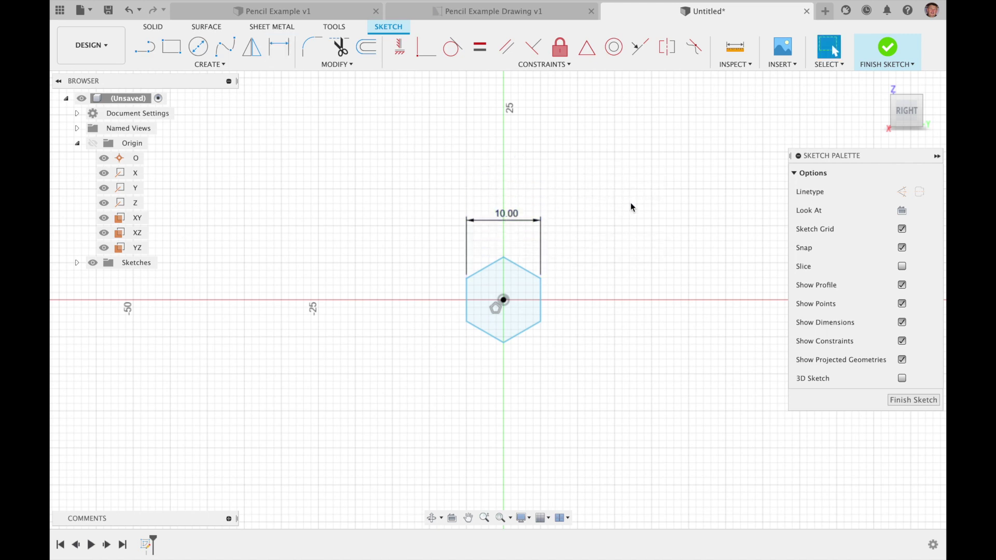
# Step: Sketch a center diameter circle at the hexagon's centre and dimension its diameter as 2.5 mm
pyautogui.click(222, 64)
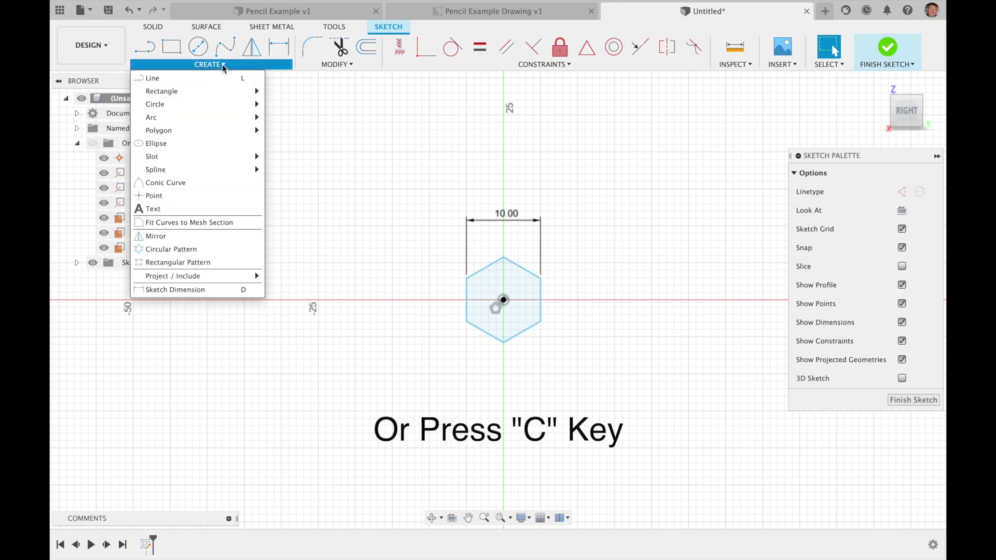
pyautogui.moveTo(174, 103)
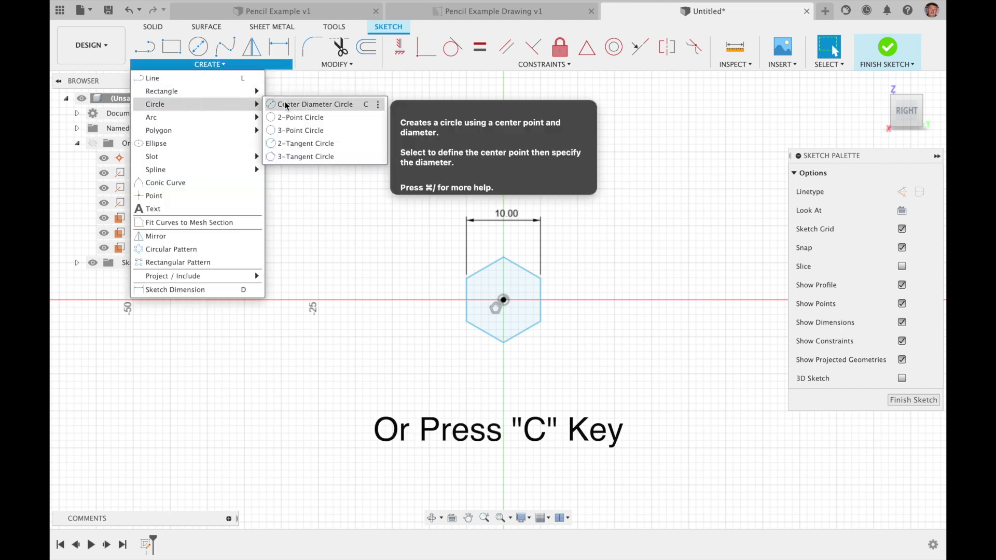
pyautogui.click(289, 102)
pyautogui.click(503, 300)
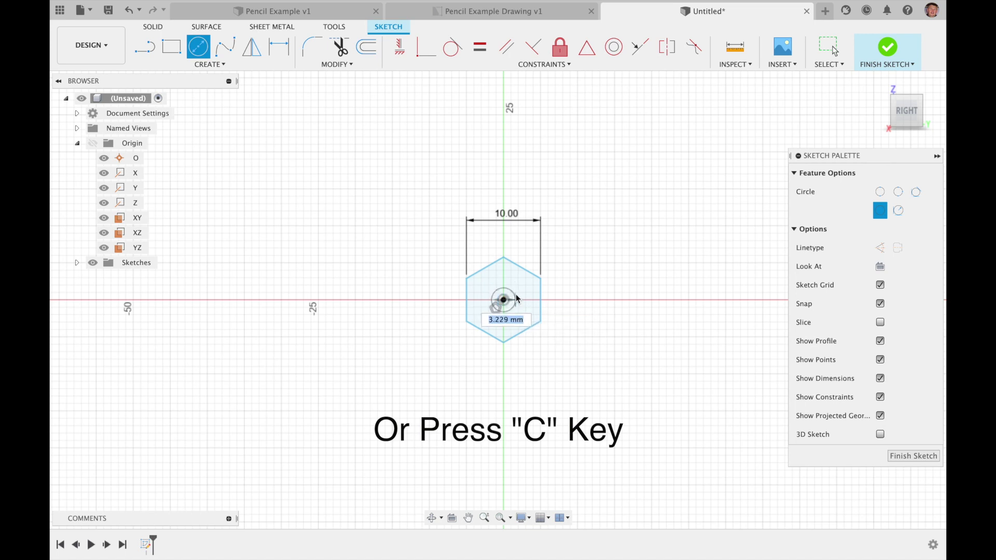
pyautogui.click(519, 300)
pyautogui.press('d')
pyautogui.click(515, 309)
pyautogui.click(590, 288)
pyautogui.write('2.5')
pyautogui.press('Return')
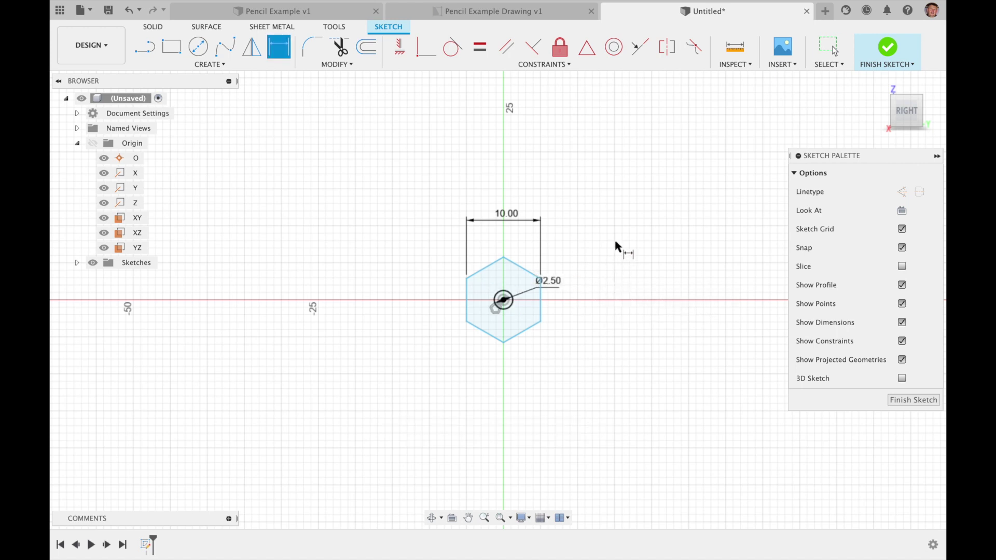
pyautogui.press('Escape')
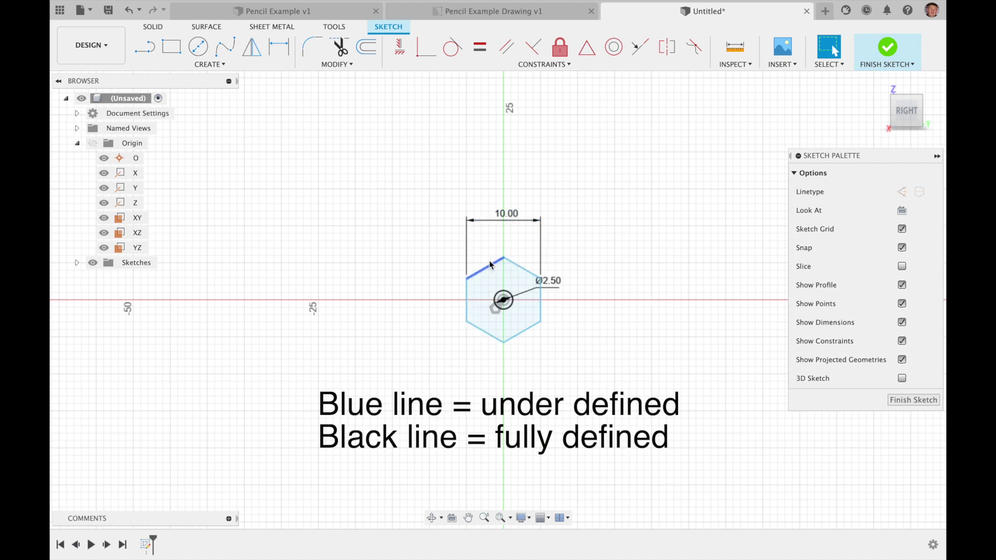
# Step: Apply a Fix constraint to the hexagon's top vertex and finish the sketch
pyautogui.click(537, 63)
pyautogui.click(428, 157)
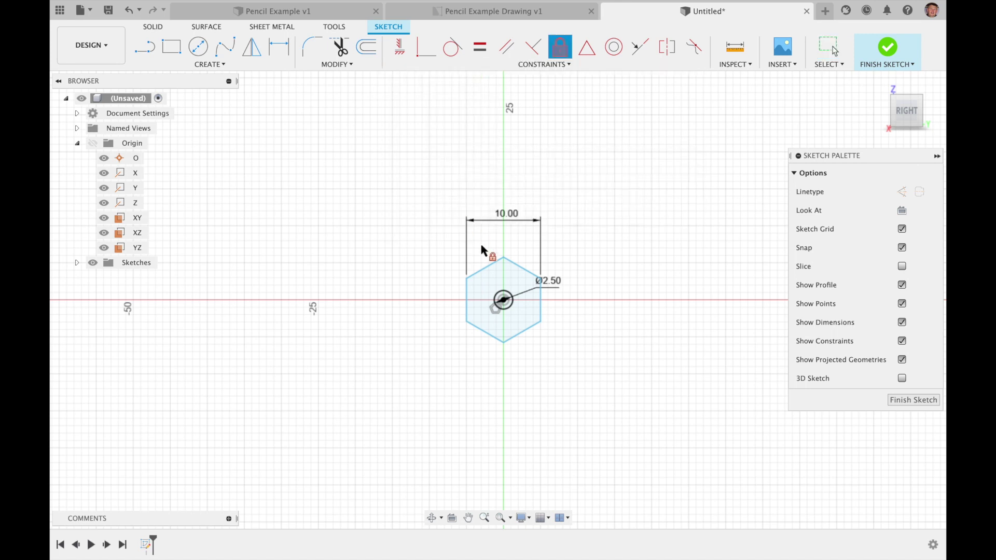
pyautogui.click(503, 258)
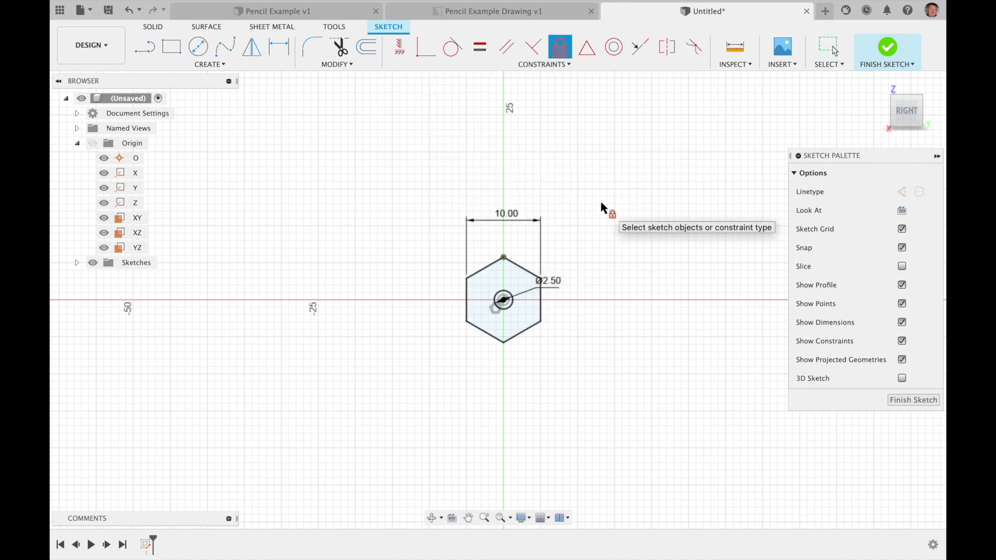
pyautogui.press('Escape')
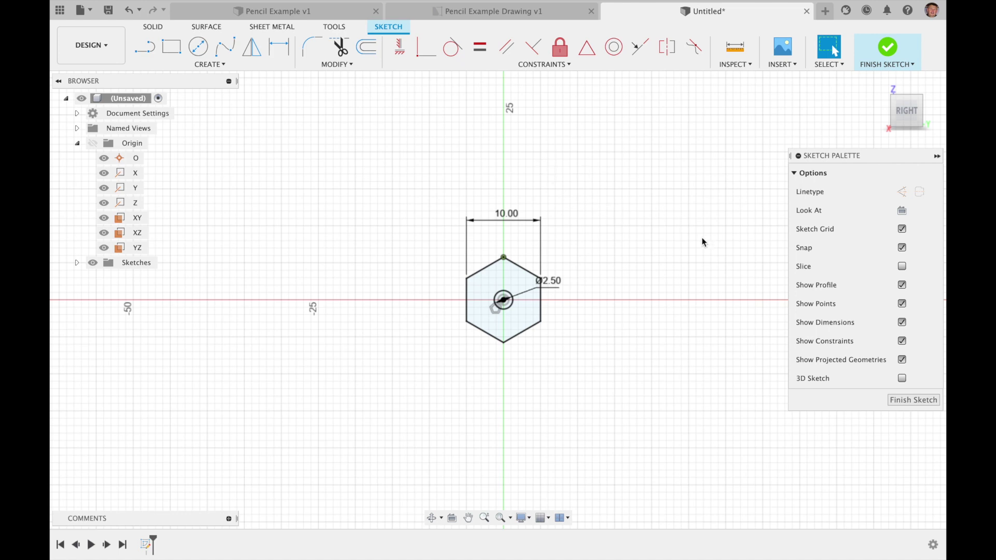
pyautogui.click(885, 52)
# Step: Extrude the hexagonal profile around the circle, leaving out the circle itself, 177 mm to one side as a new body
pyautogui.click(878, 82)
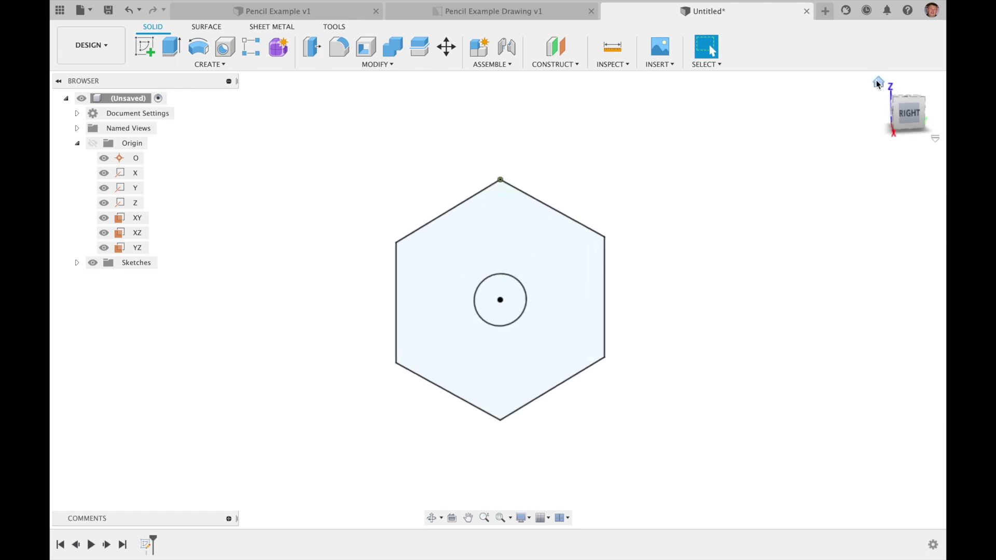
pyautogui.scroll(-5, 458, 228)
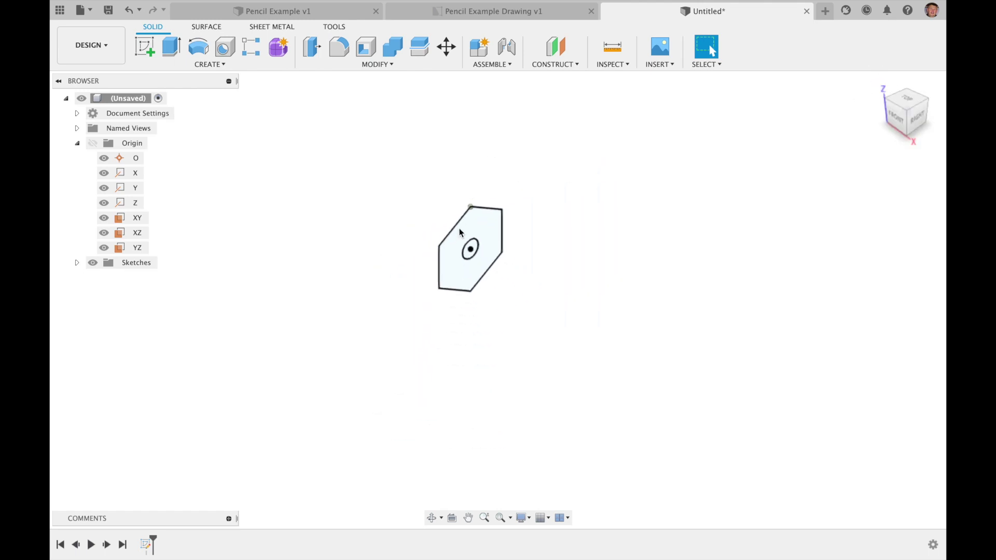
pyautogui.click(197, 63)
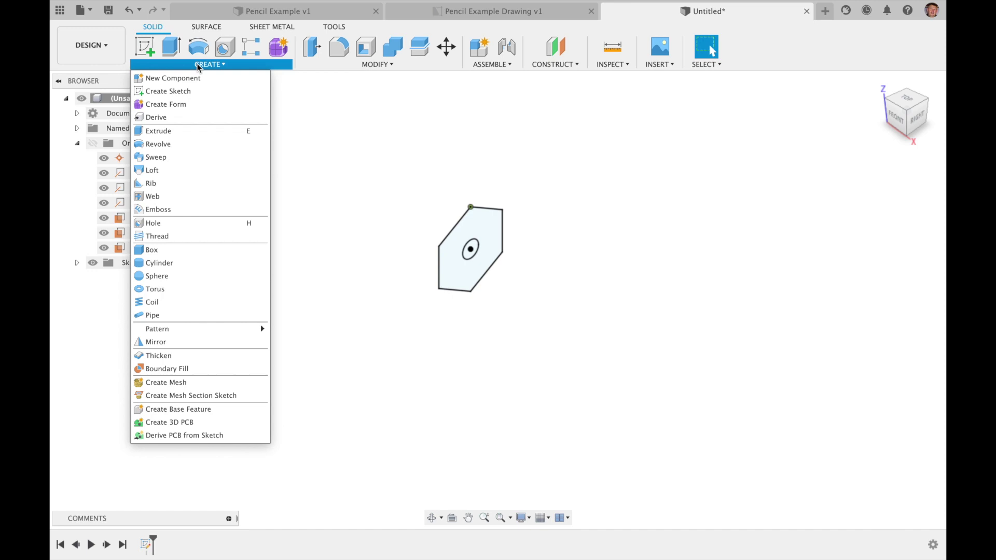
pyautogui.click(175, 136)
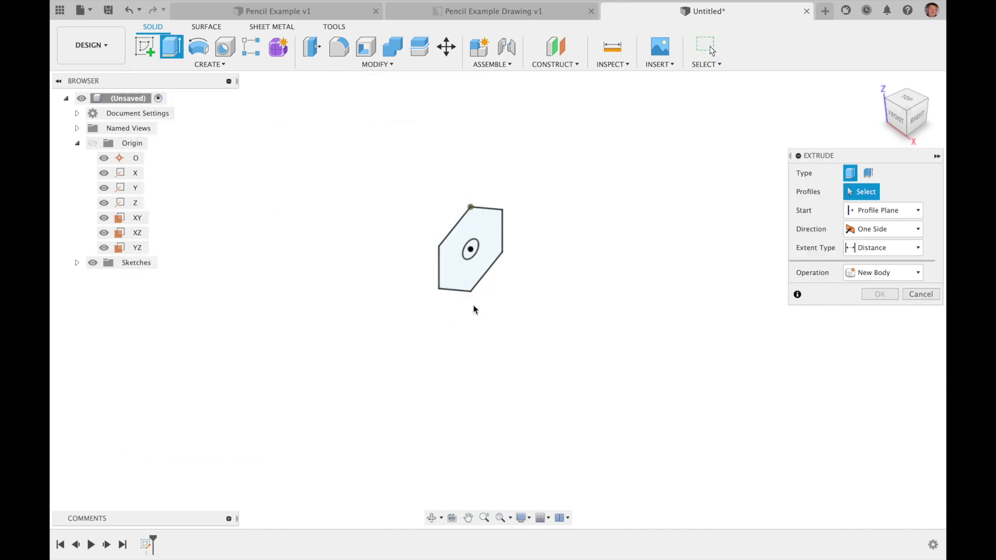
pyautogui.click(490, 232)
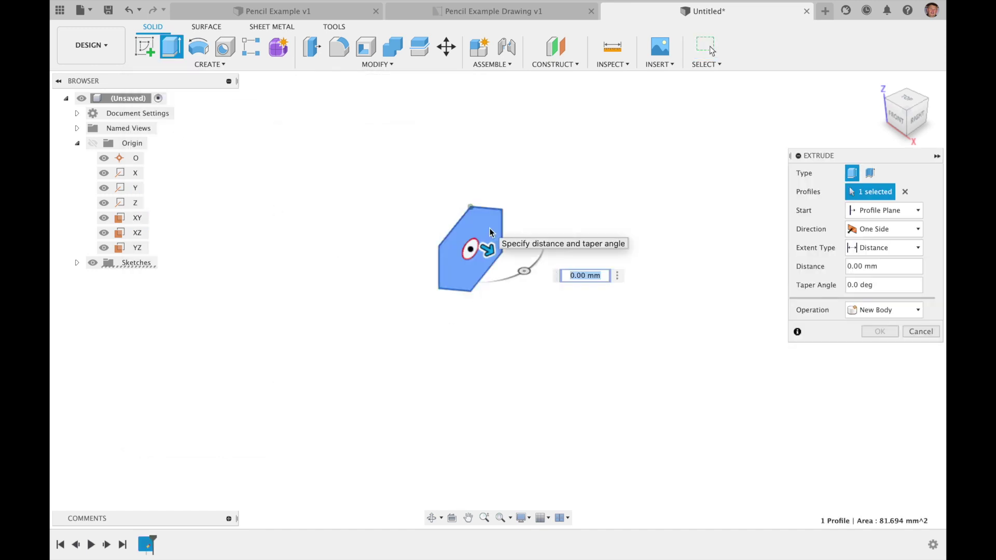
pyautogui.moveTo(475, 252); pyautogui.dragTo(523, 282)
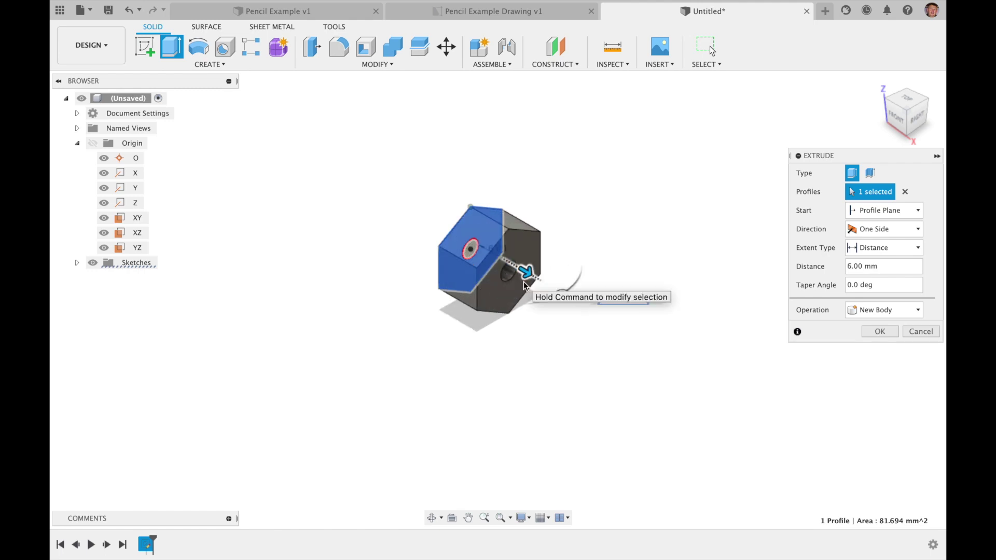
pyautogui.write('17')
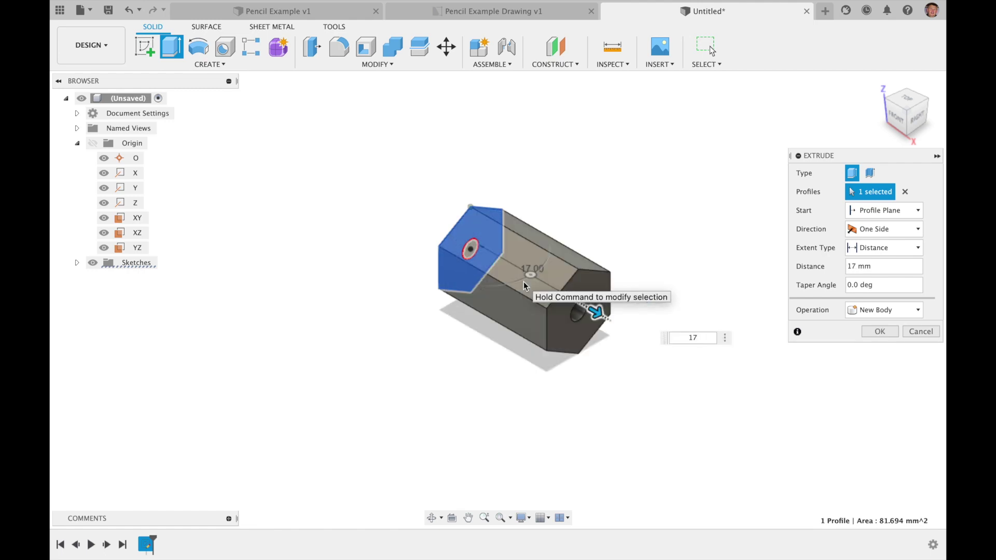
pyautogui.write('7')
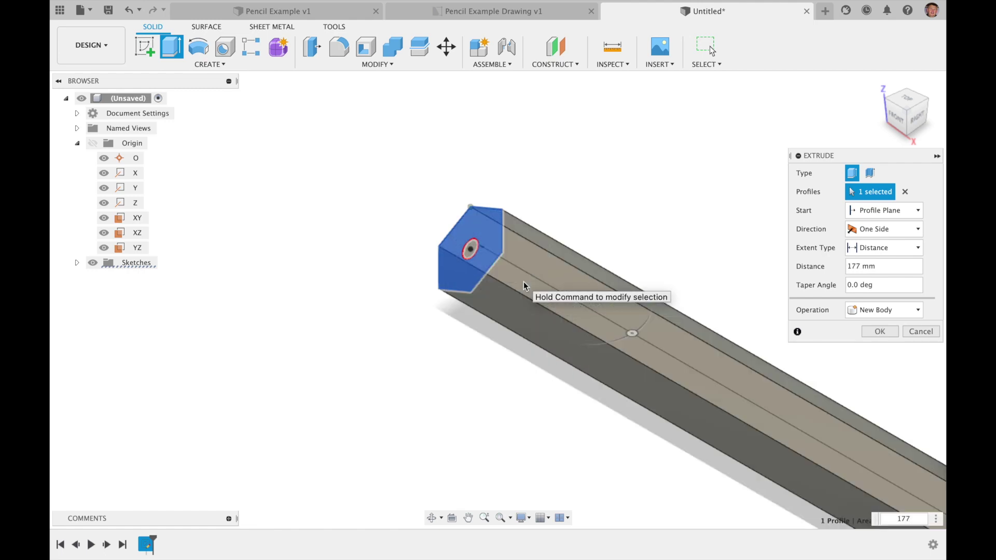
pyautogui.click(879, 332)
# Step: Expand the Sketches folder and make Sketch1 visible again with the whole pencil body in view
pyautogui.scroll(-5, 421, 327)
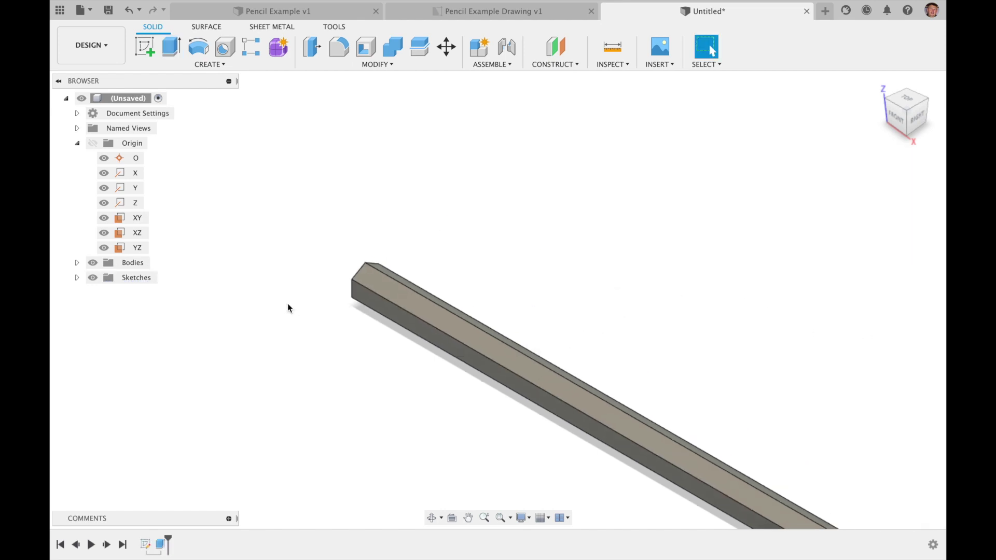
pyautogui.click(877, 83)
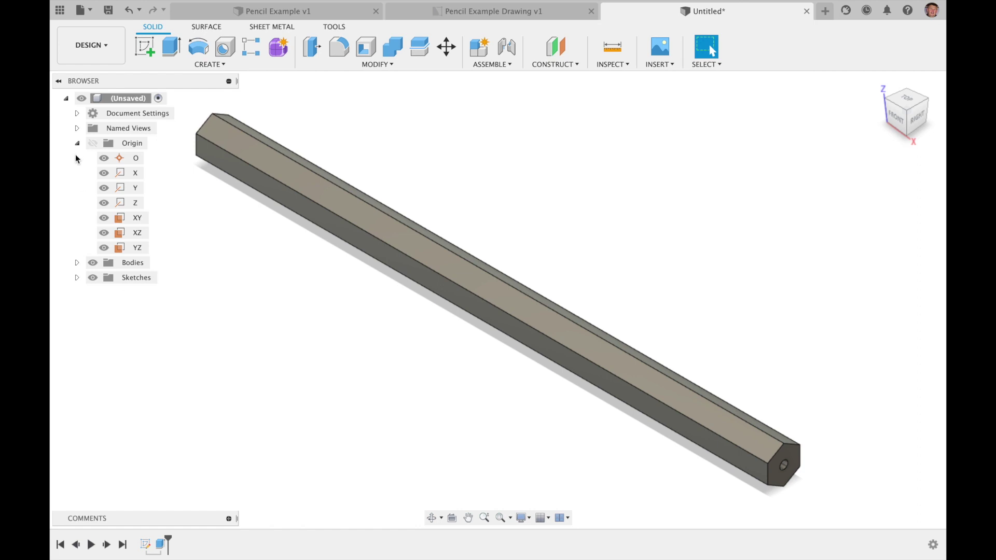
pyautogui.click(76, 278)
pyautogui.click(104, 293)
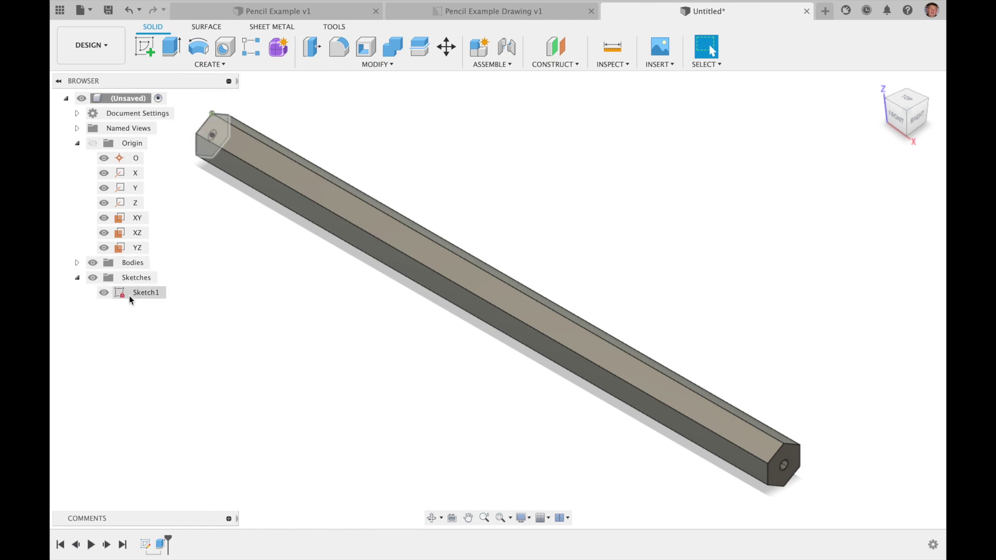
# Step: Extrude the central lead circle of Sketch1 177 mm to one side as a new body
pyautogui.click(886, 104)
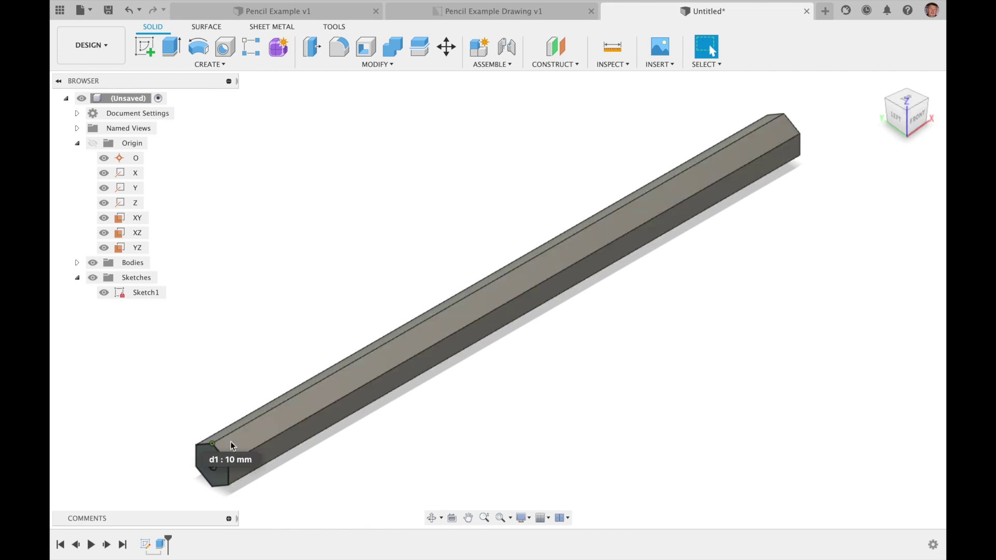
pyautogui.scroll(5, 210, 471)
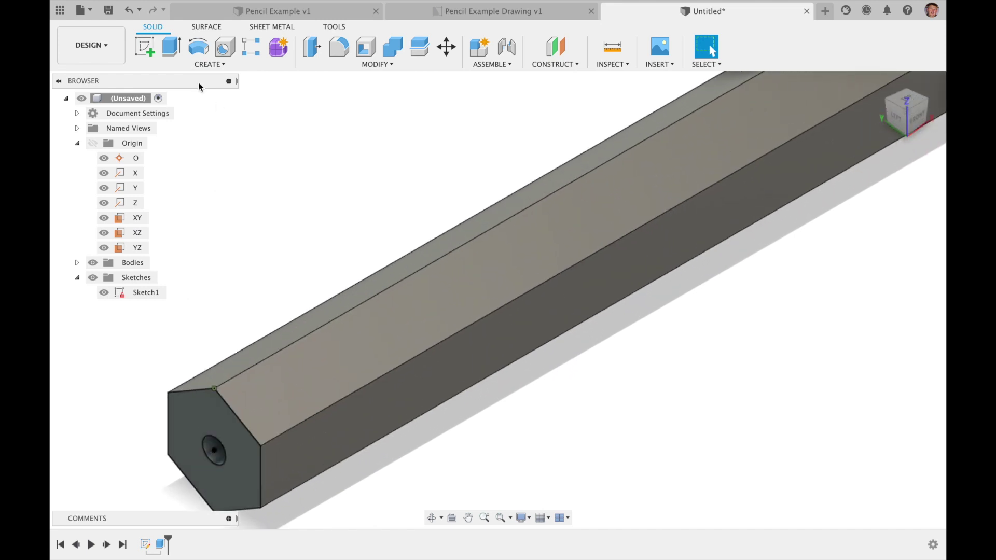
pyautogui.click(172, 46)
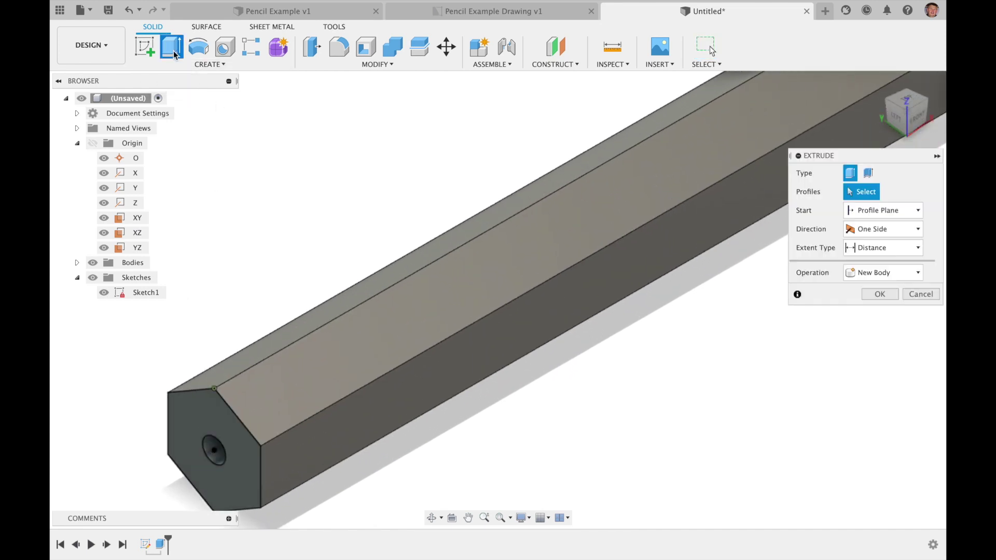
pyautogui.click(217, 450)
pyautogui.write('177')
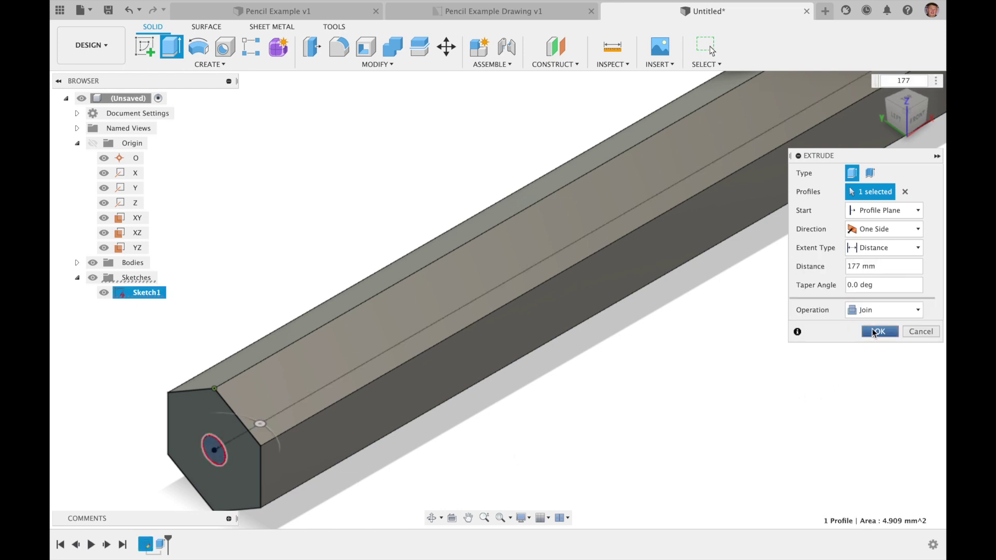
pyautogui.click(879, 312)
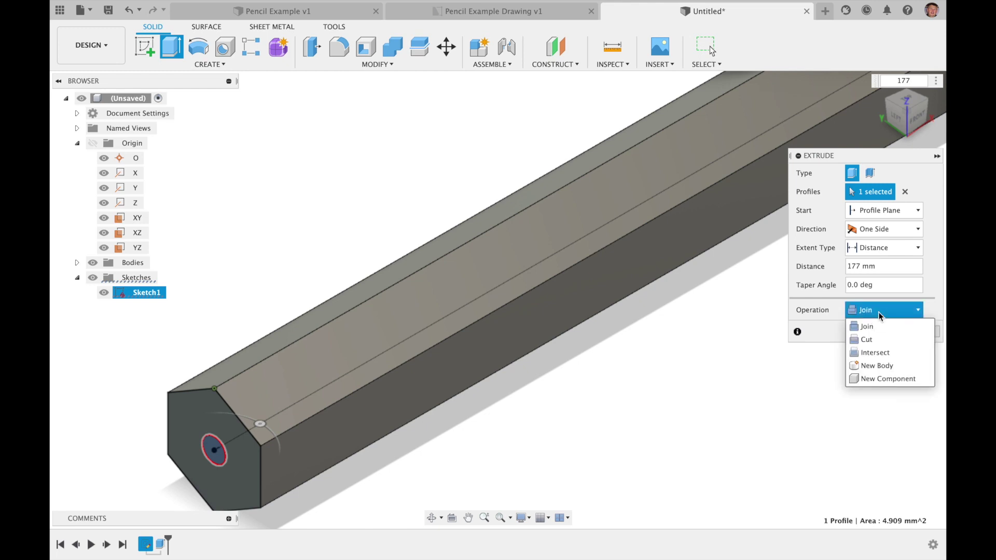
pyautogui.click(878, 366)
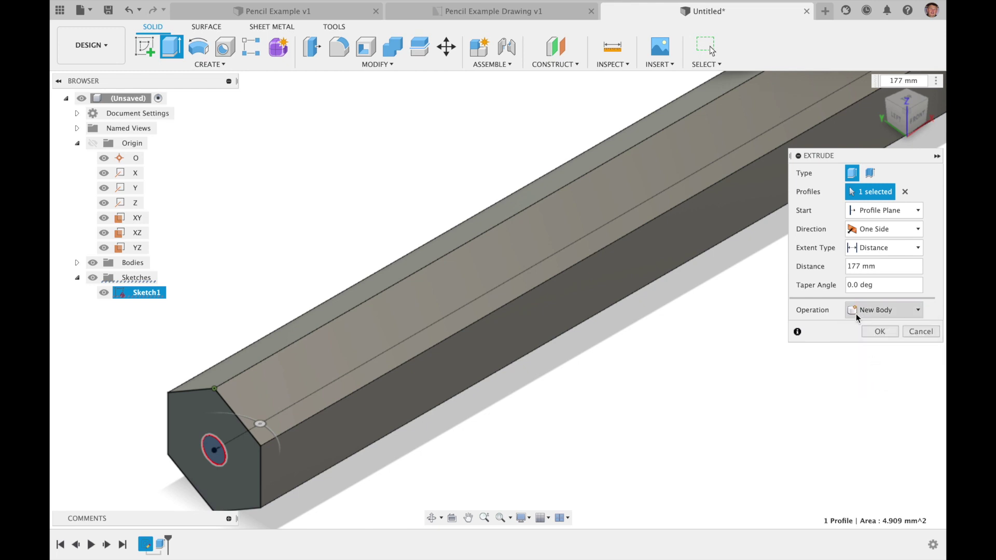
pyautogui.click(880, 331)
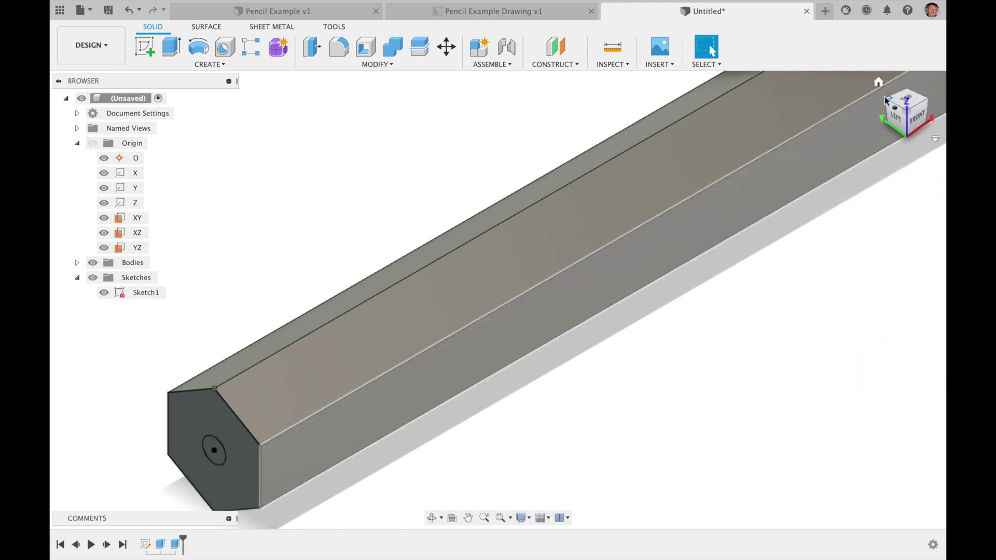
# Step: Check the far end of the pencil and hide Sketch1
pyautogui.click(885, 102)
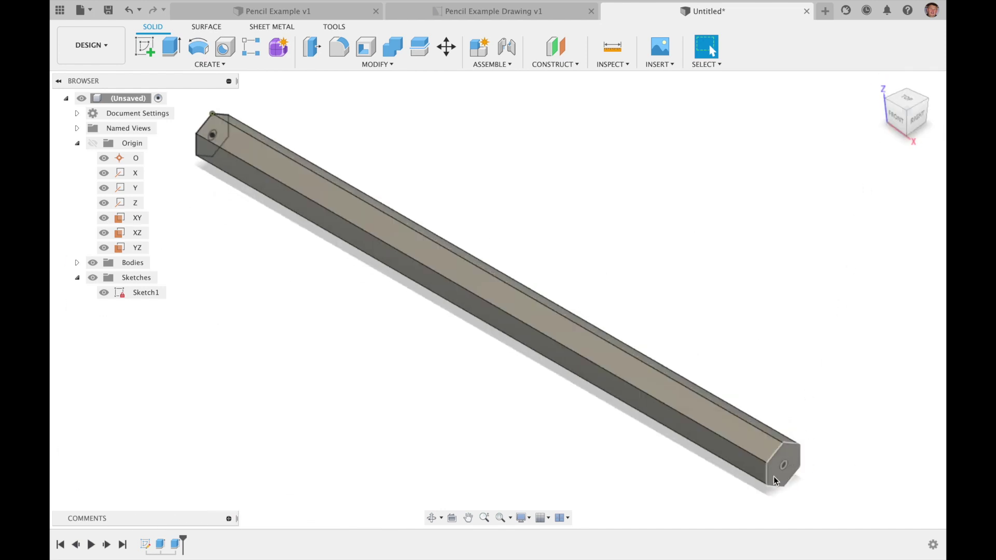
pyautogui.scroll(3, 773, 480)
pyautogui.scroll(-3, 620, 305)
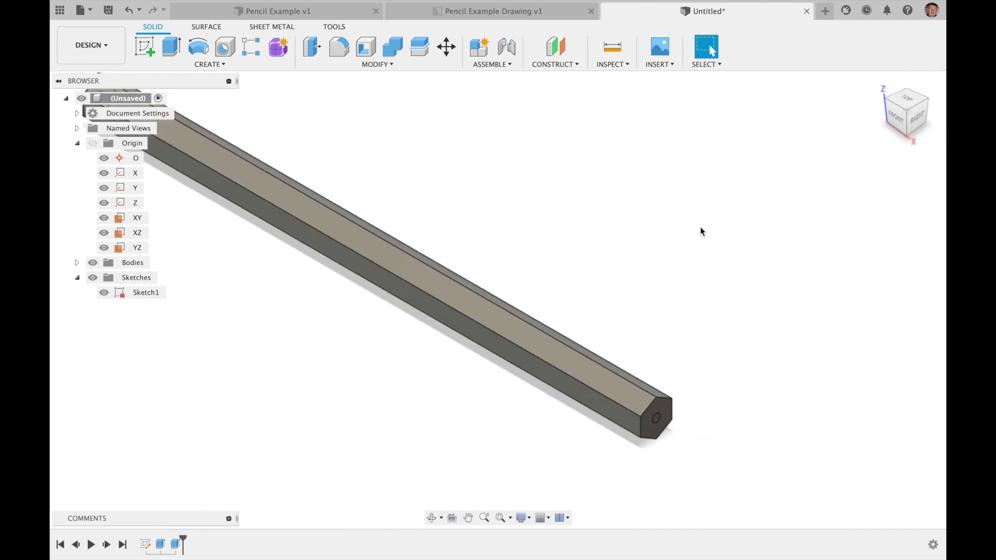
pyautogui.click(878, 83)
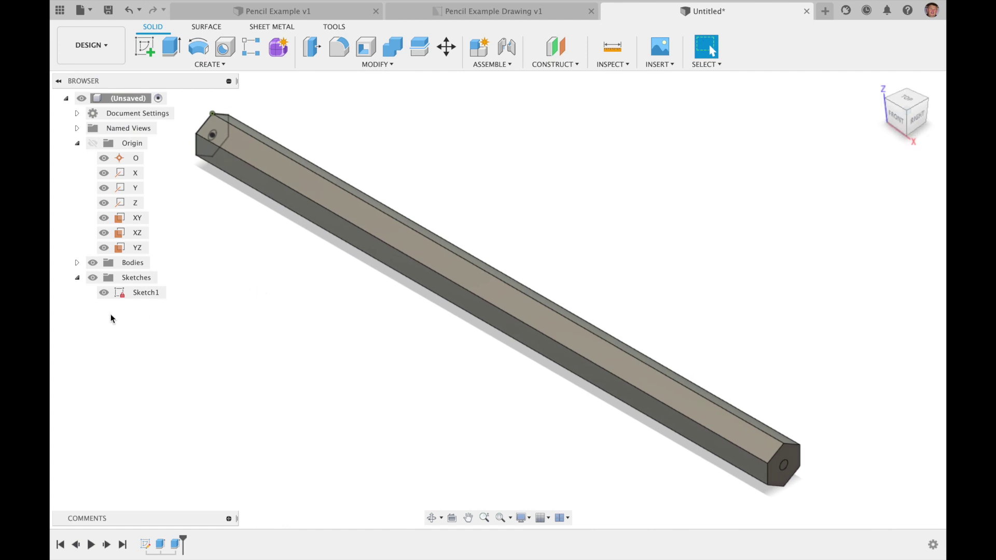
pyautogui.click(104, 293)
pyautogui.click(104, 294)
pyautogui.click(104, 293)
# Step: Open the Cutting Profile sketch in the Pencil Example v1 design, examine its shape and dimensions, and return to the untitled design
pyautogui.click(263, 14)
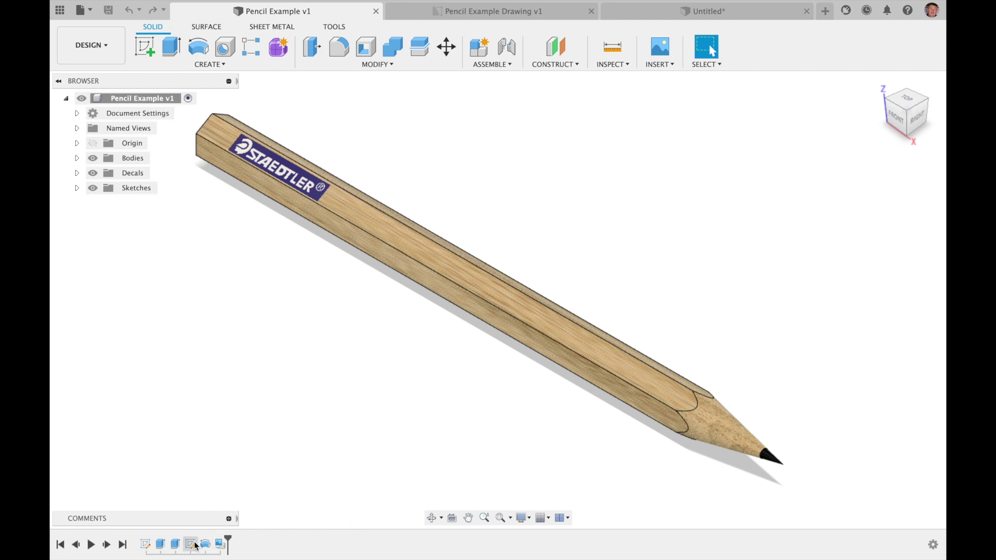
pyautogui.rightClick(195, 545)
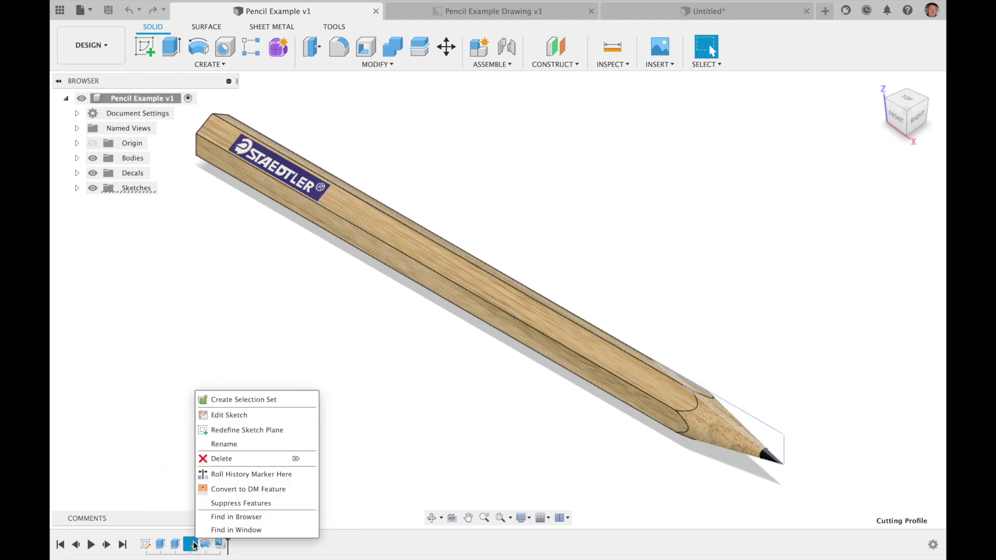
pyautogui.click(223, 415)
pyautogui.scroll(-3, 482, 344)
pyautogui.scroll(5, 736, 276)
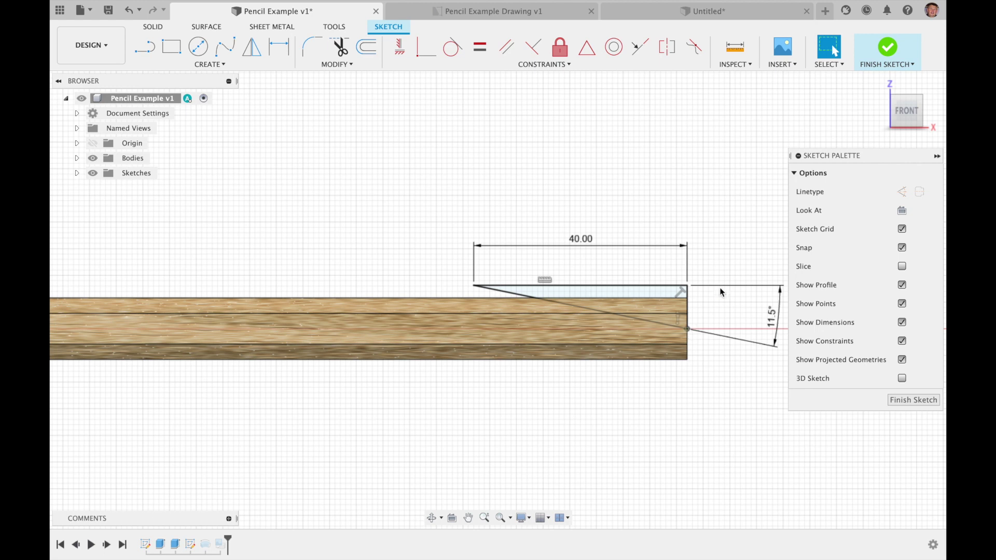
pyautogui.click(887, 47)
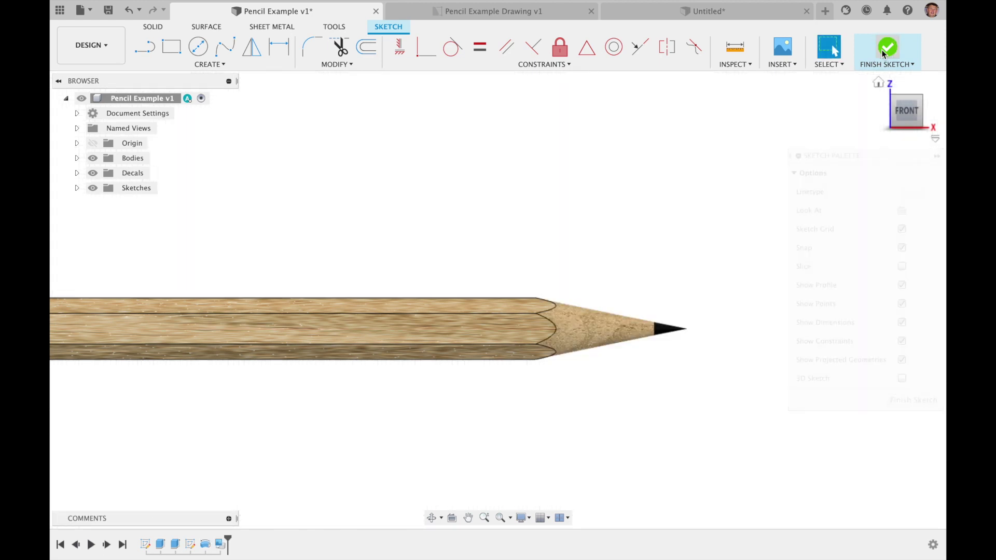
pyautogui.click(878, 83)
pyautogui.click(736, 12)
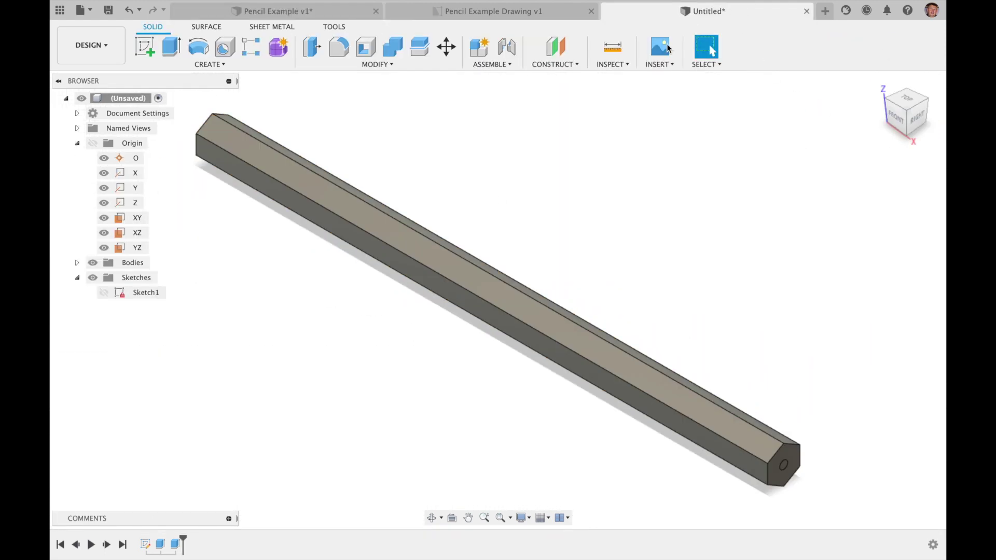
# Step: Create a new sketch on the XZ origin plane
pyautogui.click(150, 51)
pyautogui.click(233, 98)
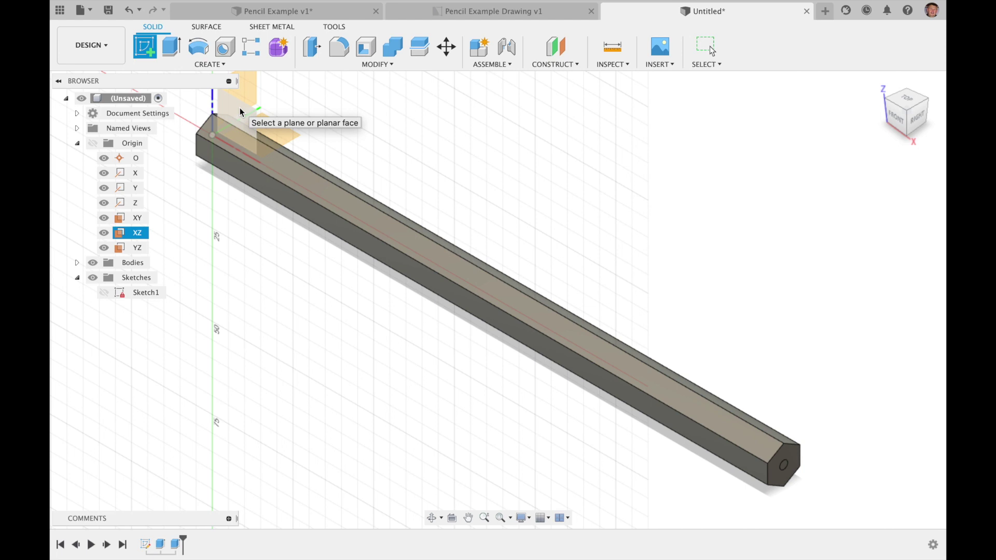
pyautogui.click(138, 238)
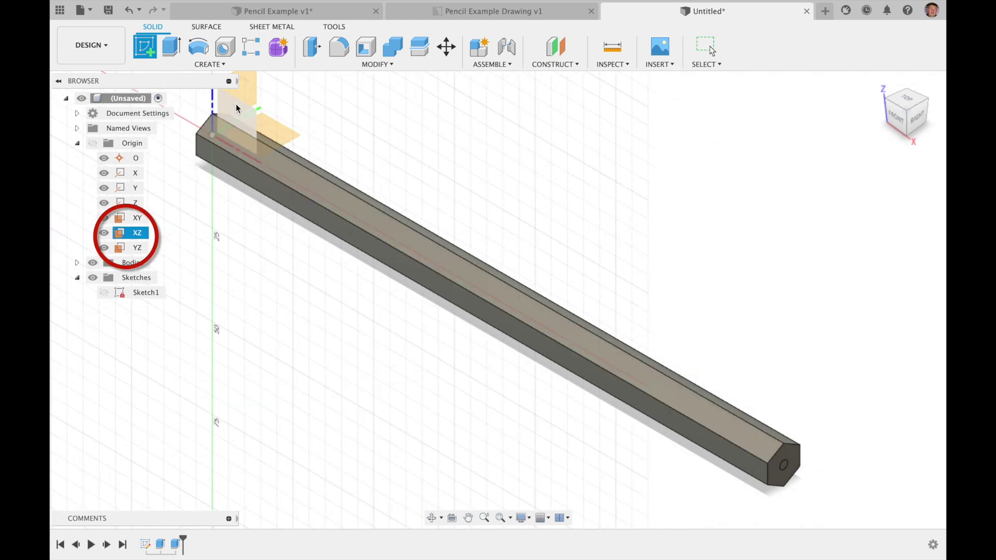
pyautogui.click(137, 232)
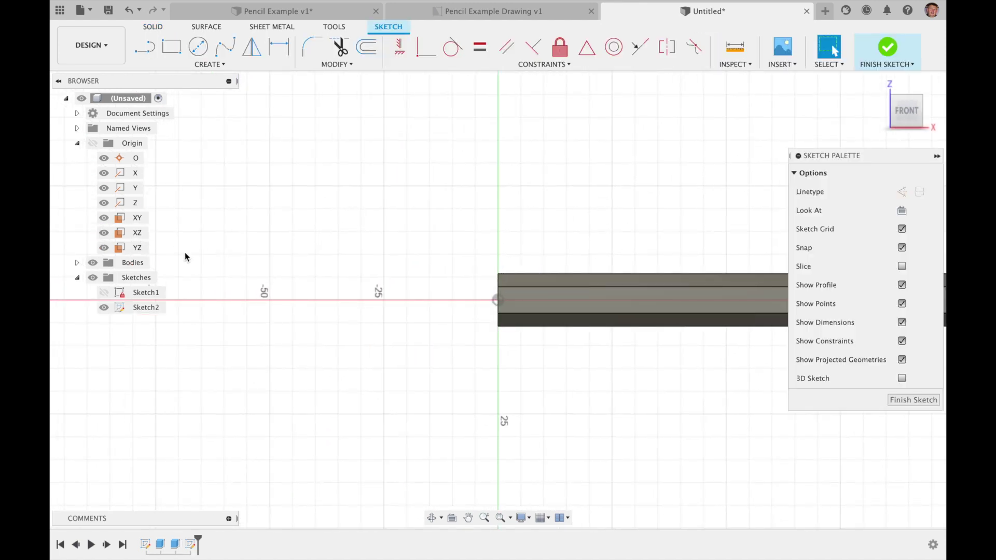
# Step: Sketch a right triangle with lines from the pencil end's centre, about 31 mm long and 10 mm high, with its horizontal side above the body
pyautogui.scroll(-5, 188, 258)
pyautogui.scroll(5, 599, 278)
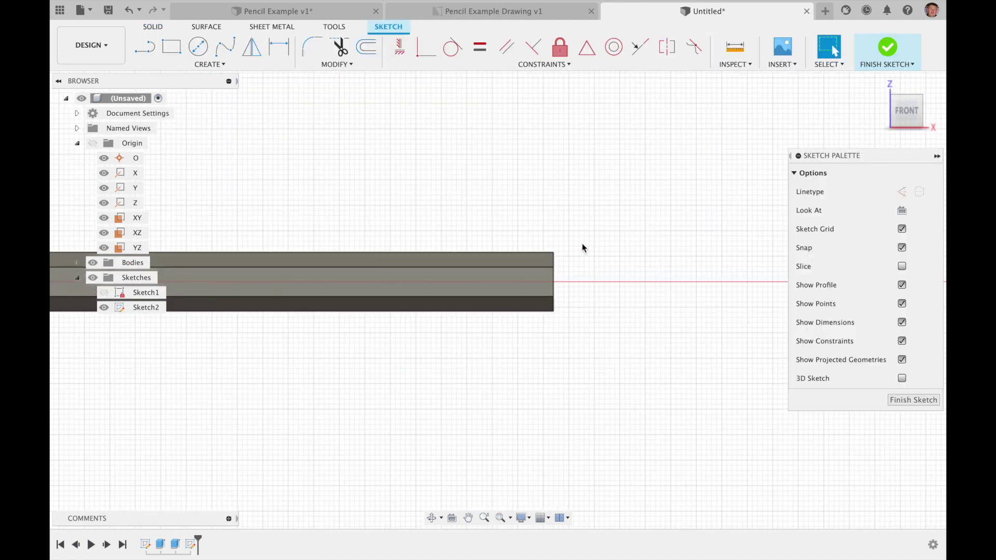
pyautogui.scroll(2, 582, 247)
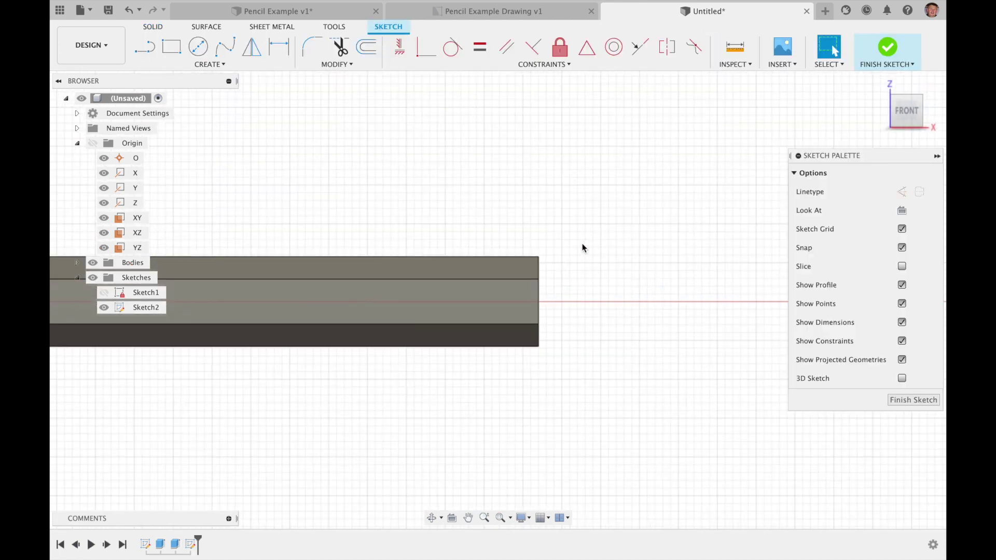
pyautogui.click(215, 68)
pyautogui.click(215, 78)
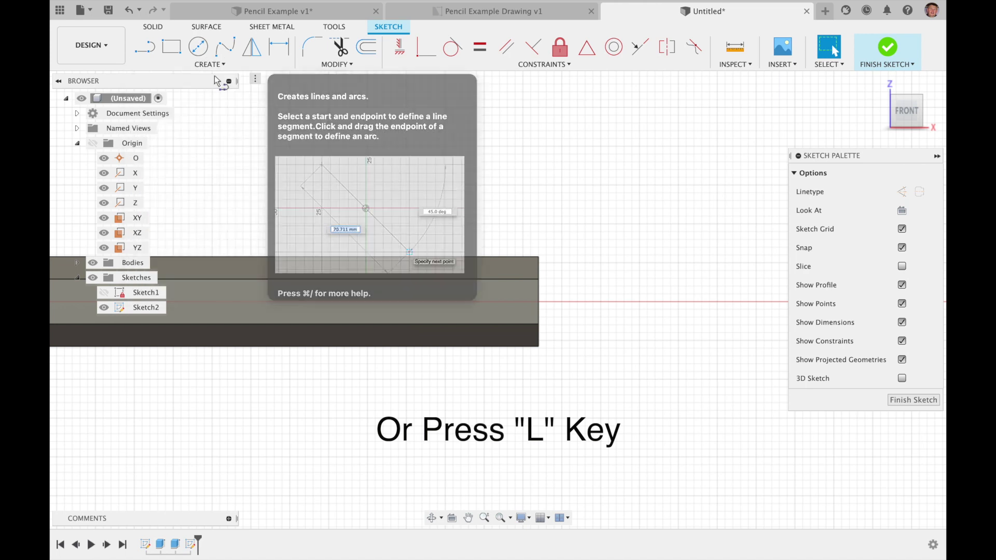
pyautogui.click(539, 302)
pyautogui.click(298, 223)
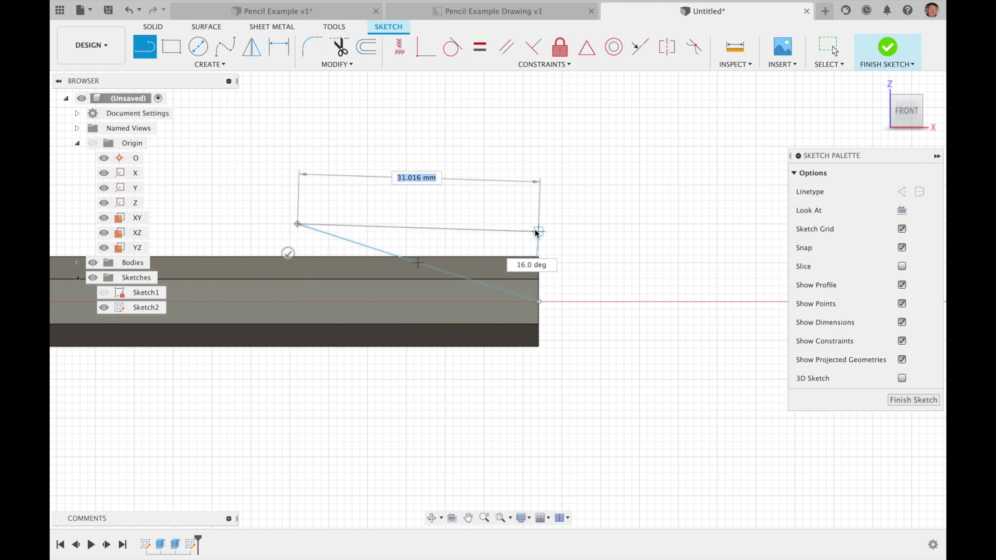
pyautogui.click(539, 224)
pyautogui.click(539, 302)
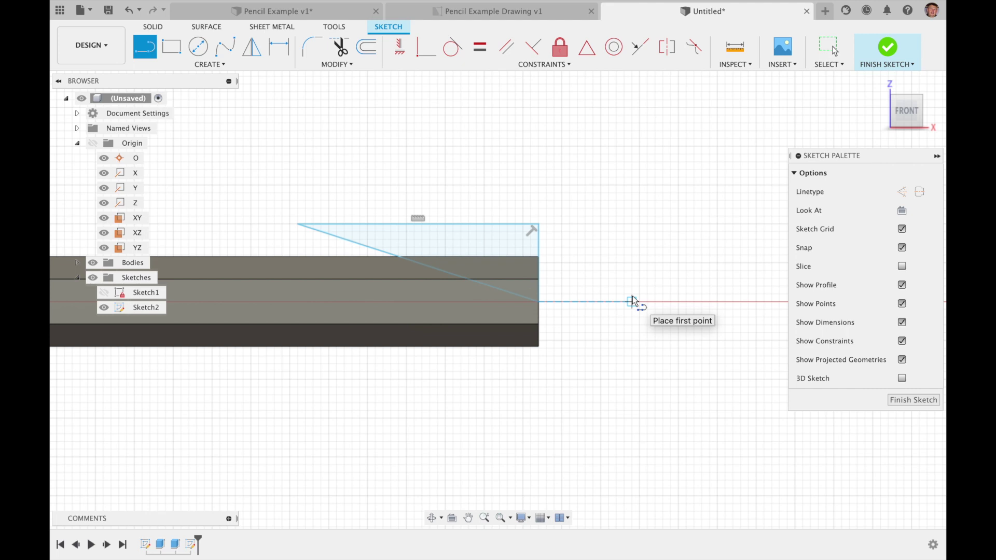
# Step: Replace the triangle's vertical side with a slanted line, extending the horizontal side to X 180 mm, Z 10 mm beyond the pencil's end
pyautogui.press('Escape')
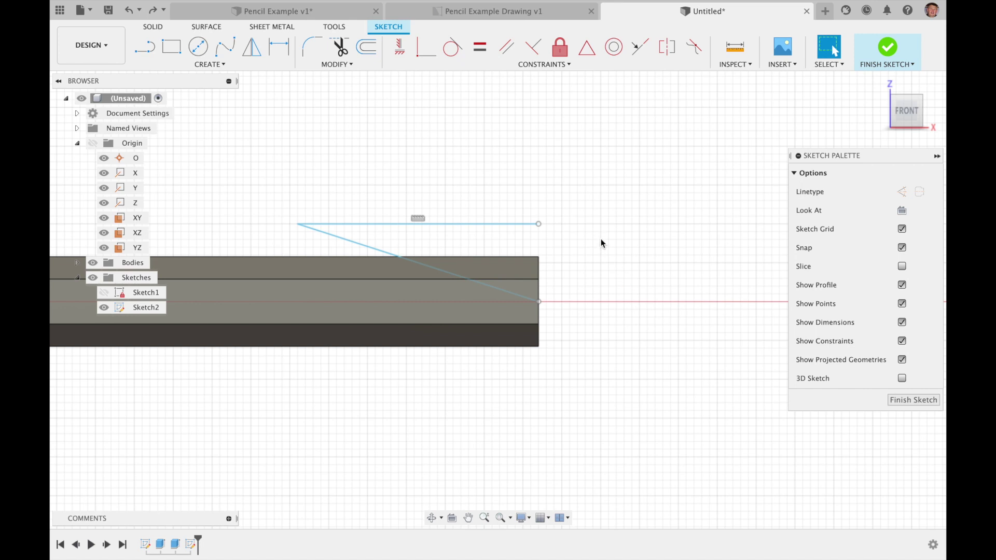
pyautogui.moveTo(538, 223); pyautogui.dragTo(562, 224)
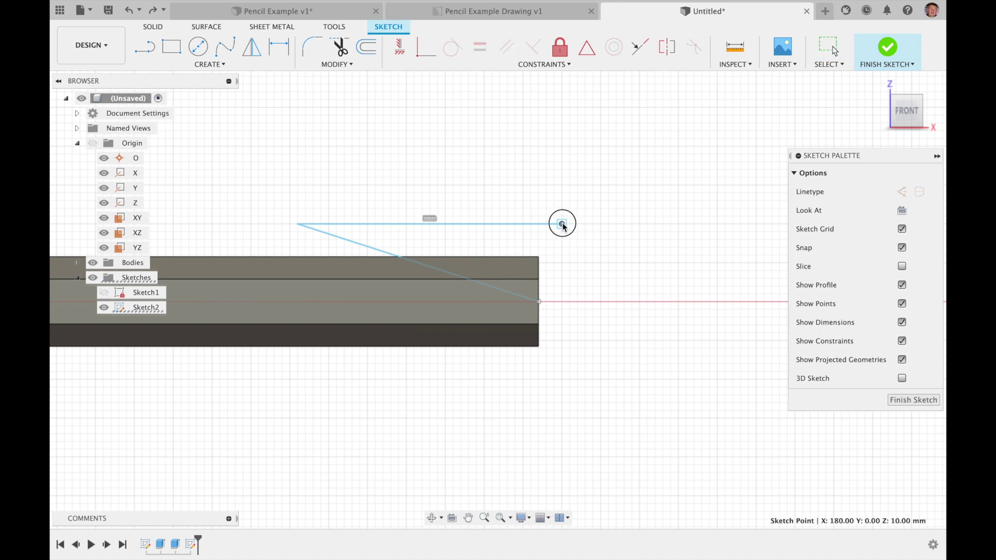
pyautogui.press('l')
pyautogui.click(561, 224)
pyautogui.click(540, 301)
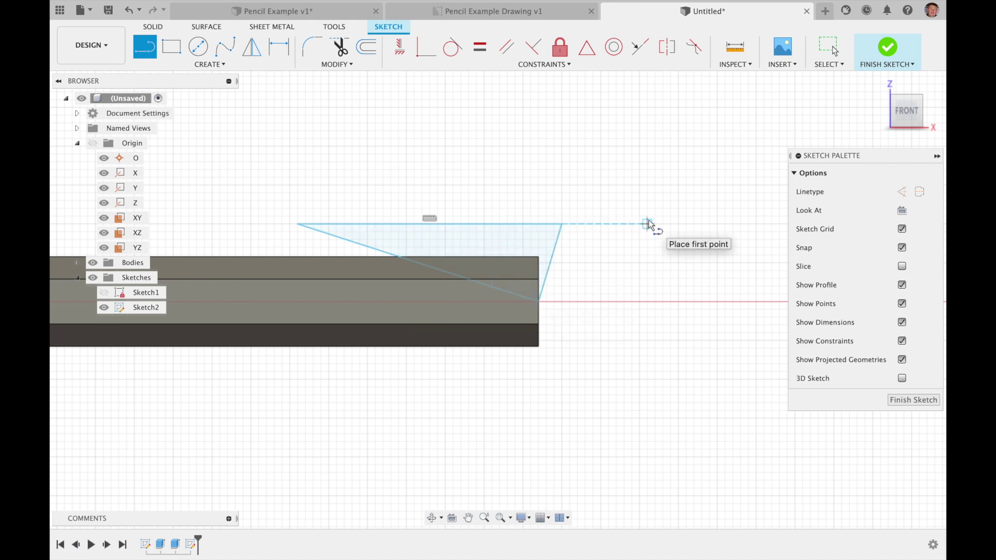
pyautogui.press('Escape')
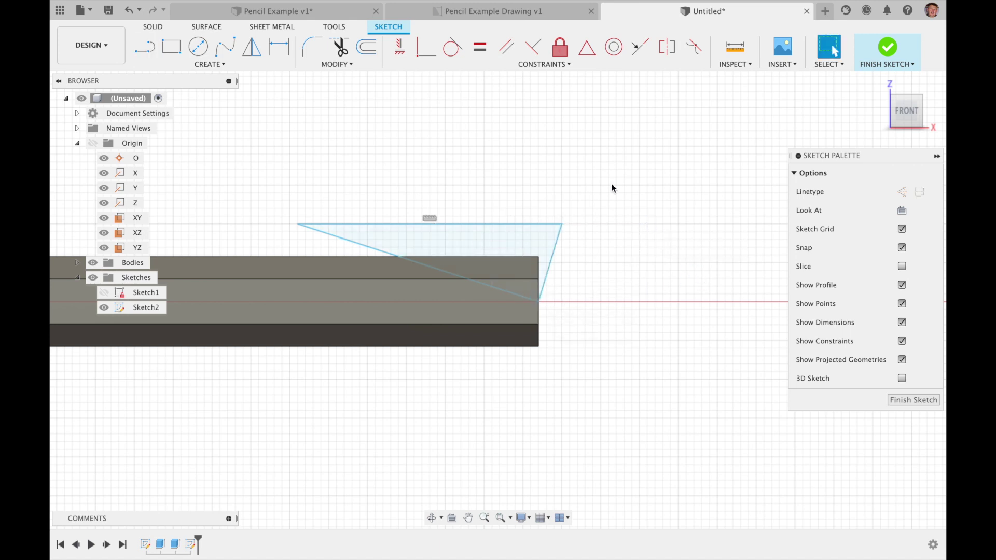
# Step: Apply a Perpendicular constraint between the triangle's horizontal side and its slanted closing line
pyautogui.click(533, 53)
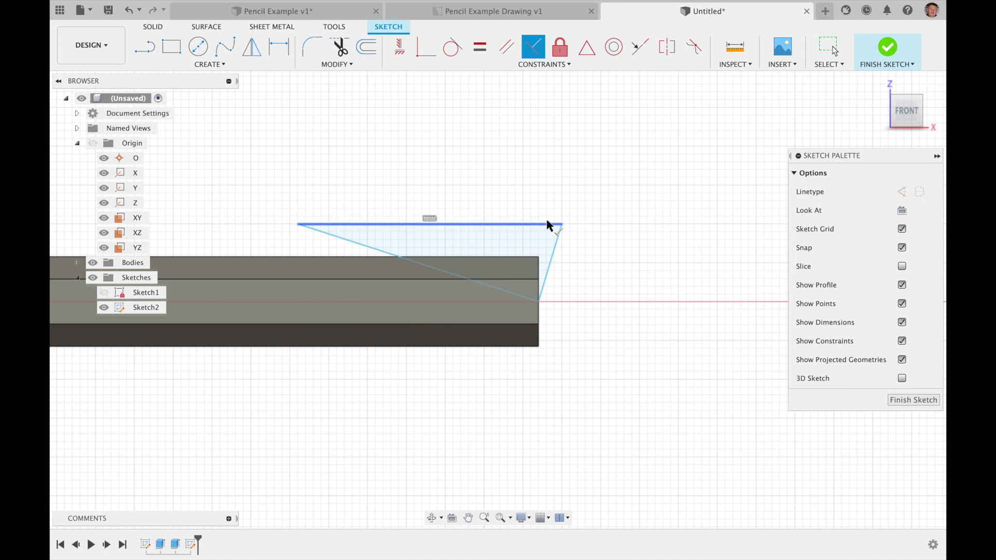
pyautogui.click(550, 224)
pyautogui.click(556, 249)
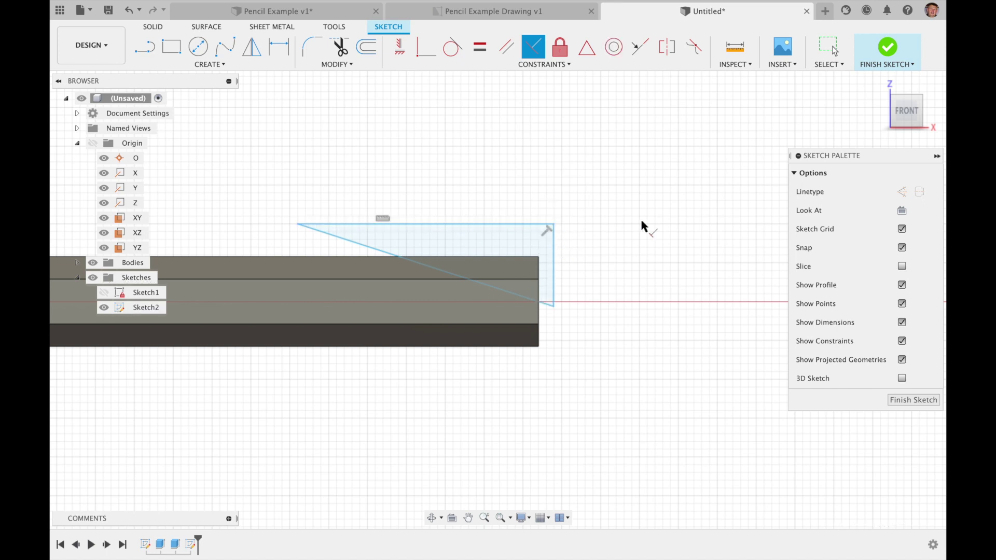
pyautogui.press('Escape')
# Step: Move the triangle's lower corner onto the centre of the pencil's end at X 177 mm, Z 0 mm and apply a Fix constraint to it
pyautogui.scroll(4, 556, 234)
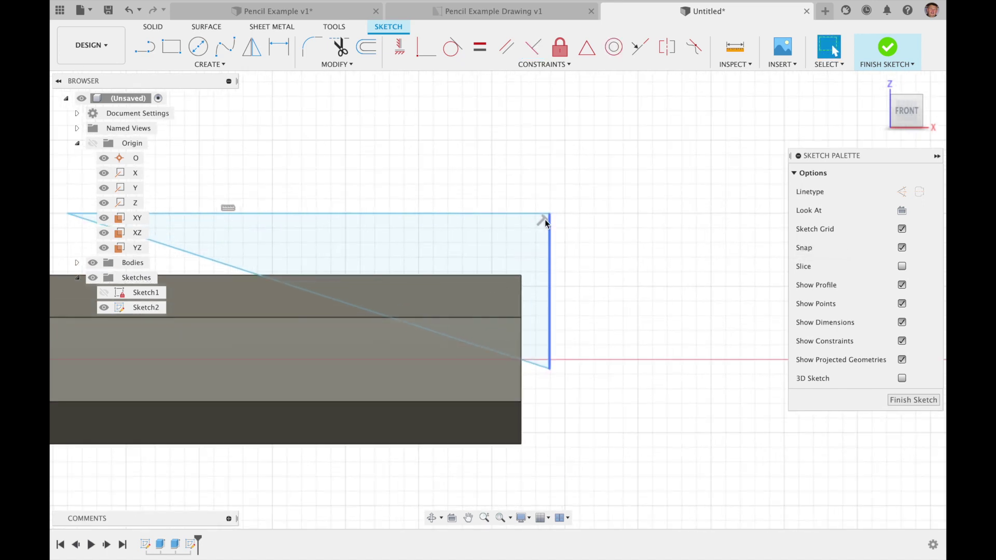
pyautogui.scroll(-3, 582, 247)
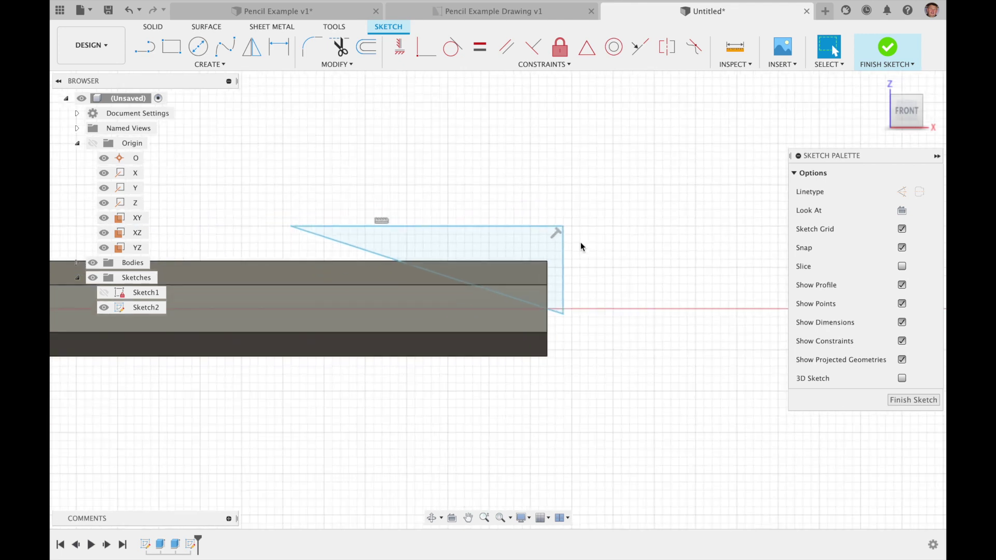
pyautogui.moveTo(564, 315)
pyautogui.mouseDown()
pyautogui.moveTo(594, 244)
pyautogui.moveTo(554, 306)
pyautogui.moveTo(567, 305)
pyautogui.moveTo(550, 310)
pyautogui.mouseUp()
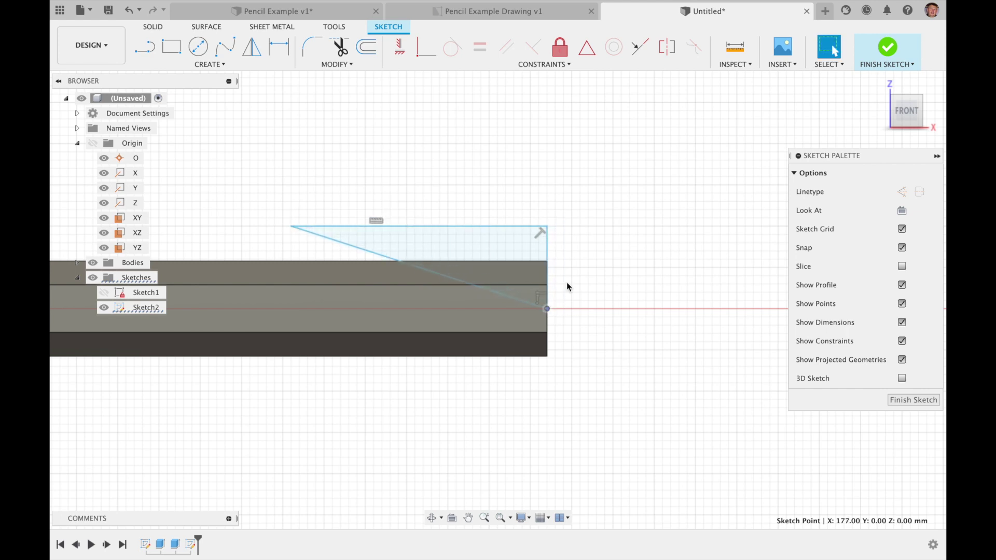
pyautogui.click(525, 65)
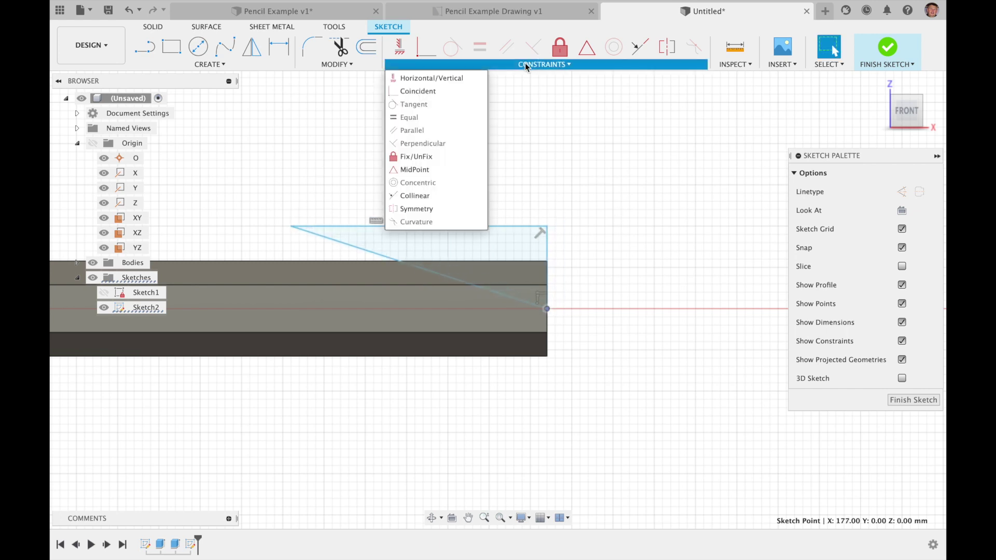
pyautogui.click(424, 156)
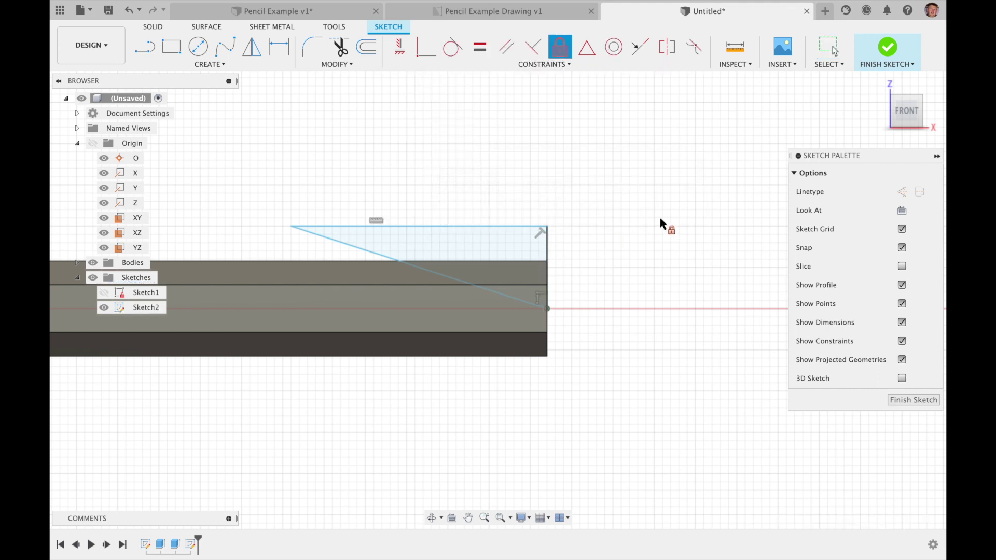
pyautogui.press('d')
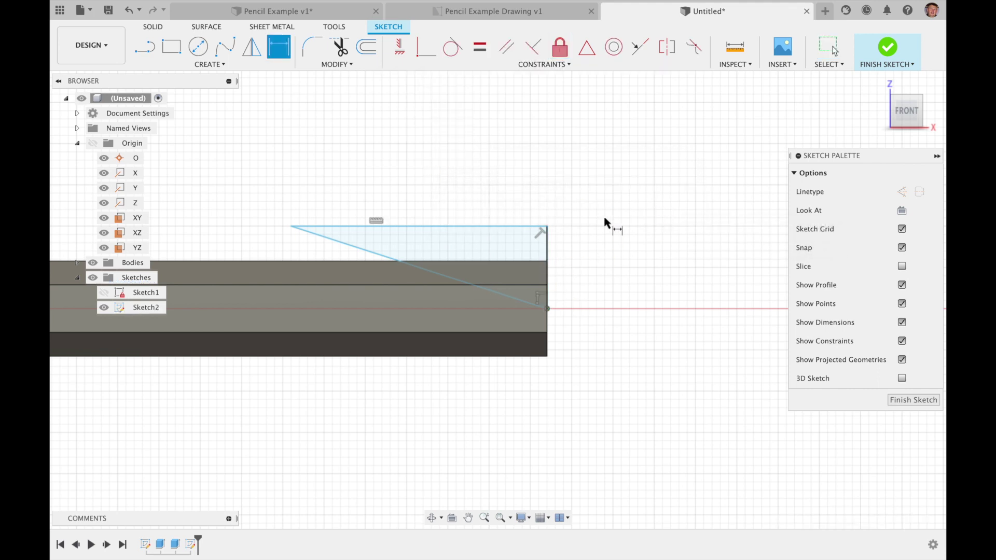
pyautogui.click(463, 283)
pyautogui.press('Escape')
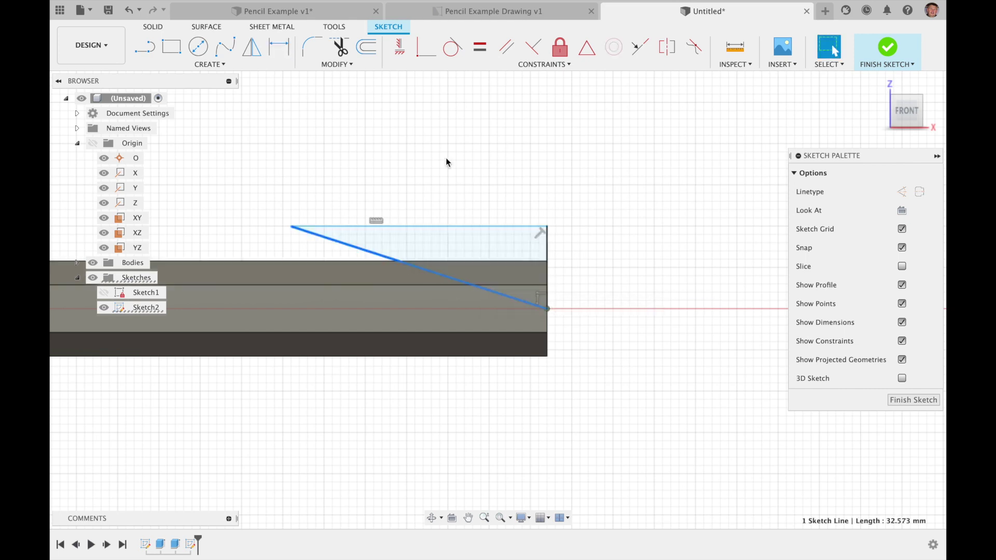
# Step: Dimension the angle between the triangle's horizontal side and its long slanted side as 11.5°
pyautogui.click(233, 69)
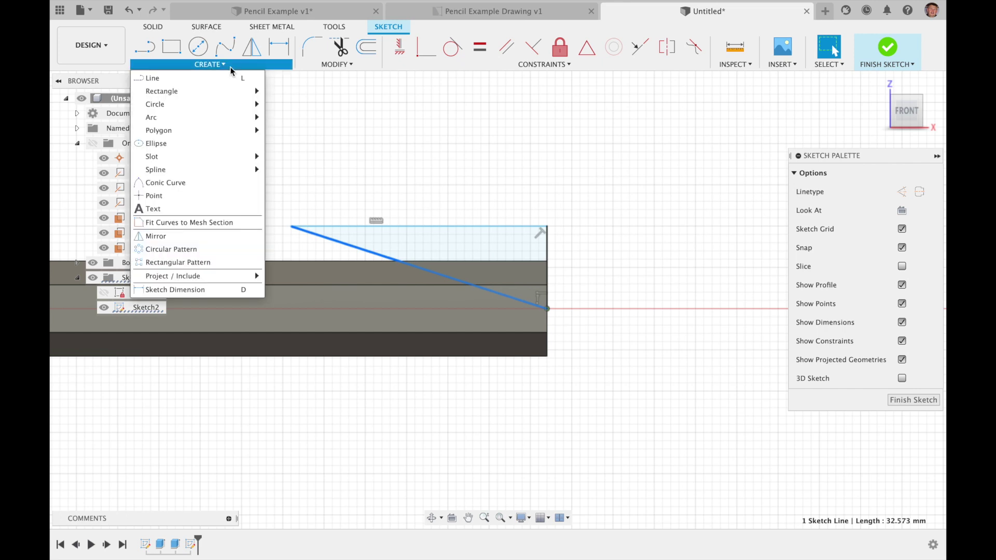
pyautogui.click(210, 294)
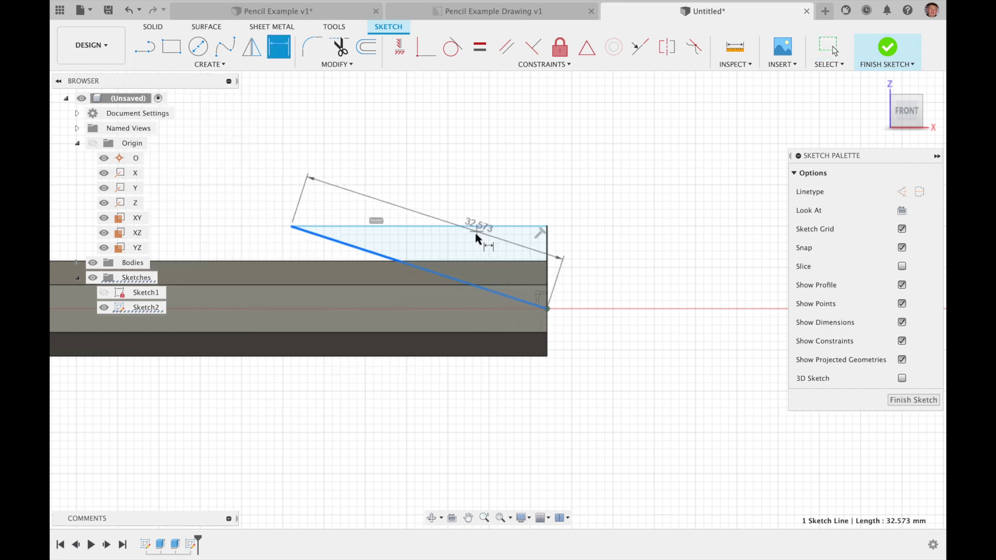
pyautogui.press('Escape')
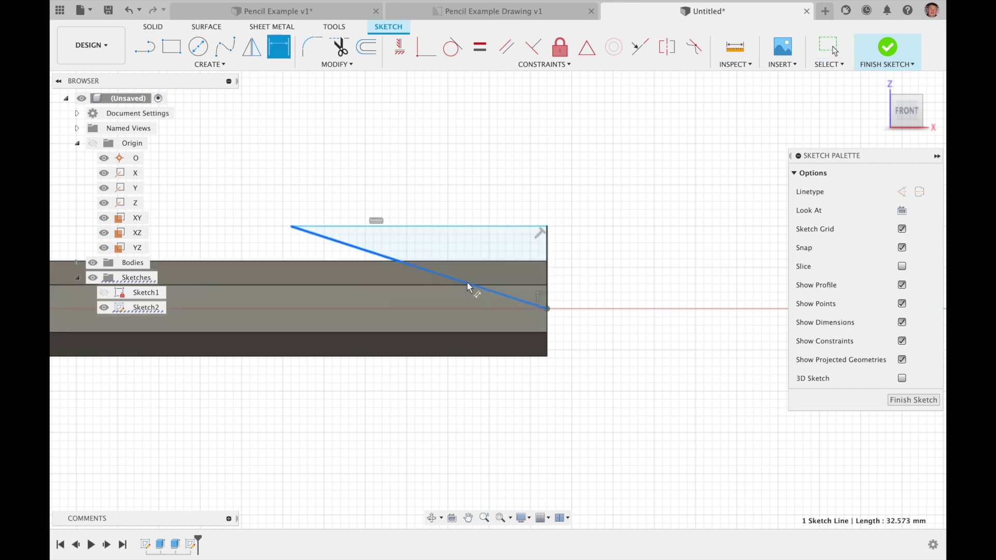
pyautogui.click(474, 227)
pyautogui.click(479, 286)
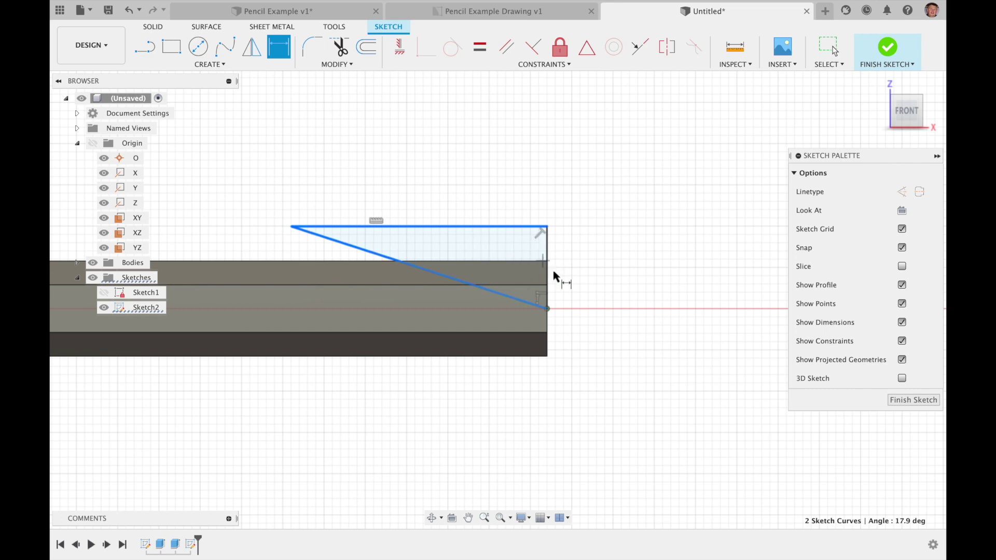
pyautogui.click(582, 267)
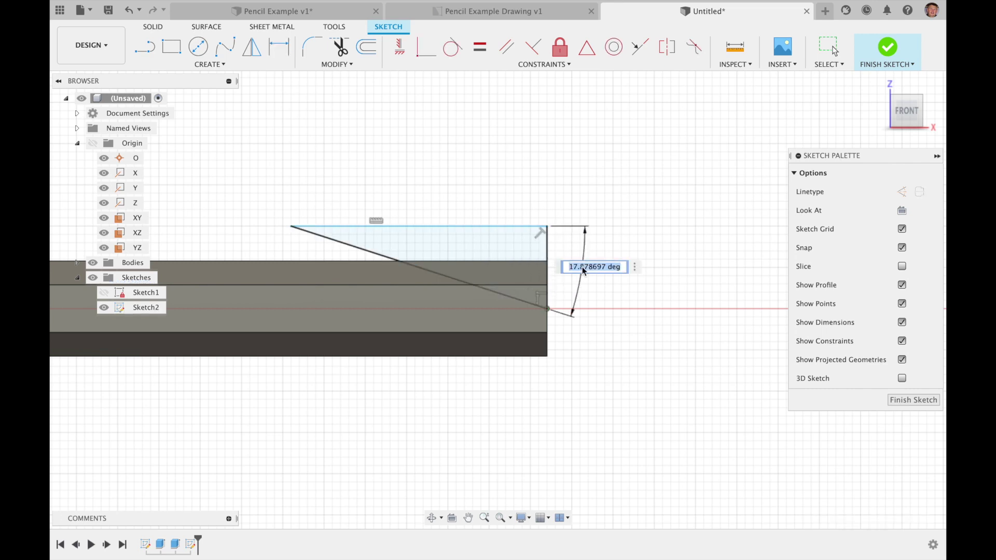
pyautogui.write('11.5')
pyautogui.press('Return')
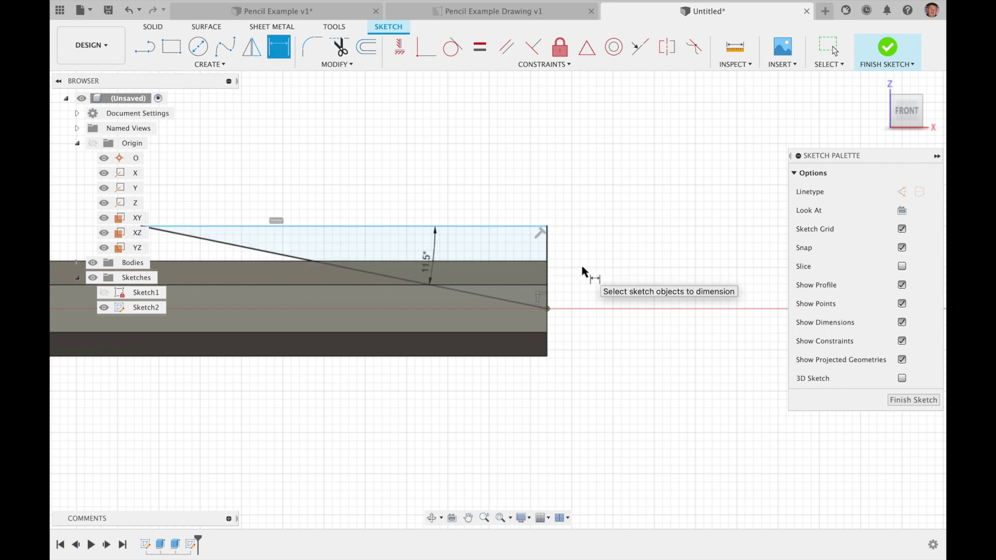
# Step: Dimension the triangle's horizontal side and set its length to 40 mm
pyautogui.click(454, 226)
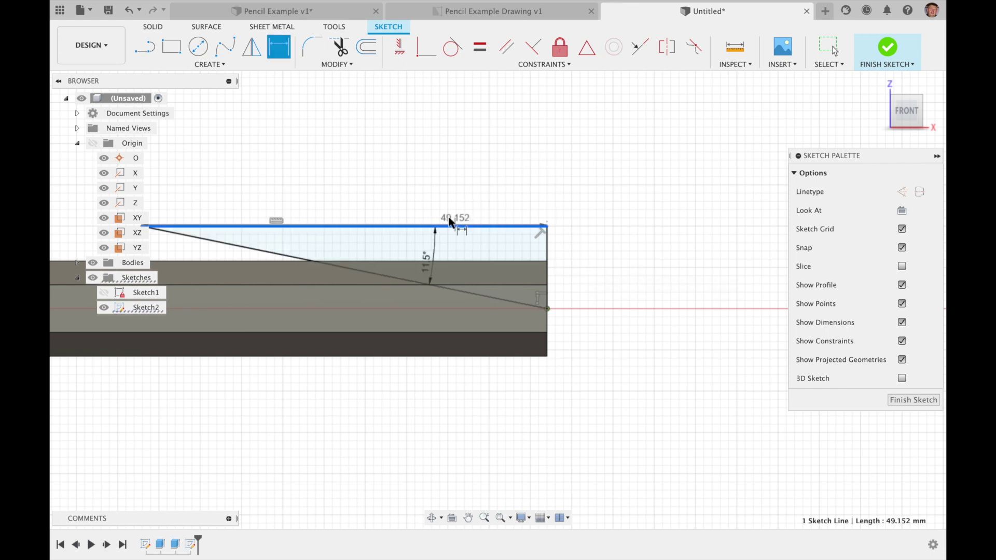
pyautogui.click(365, 174)
pyautogui.write('40')
pyautogui.press('Return')
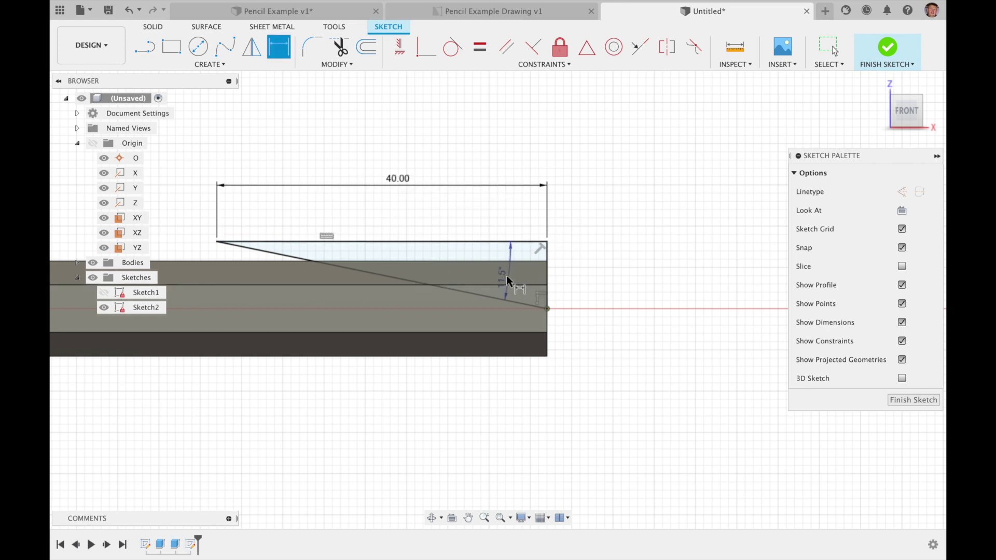
# Step: Reposition the angle dimension outside the triangle beyond the pencil's end and finish the sketch
pyautogui.click(606, 276)
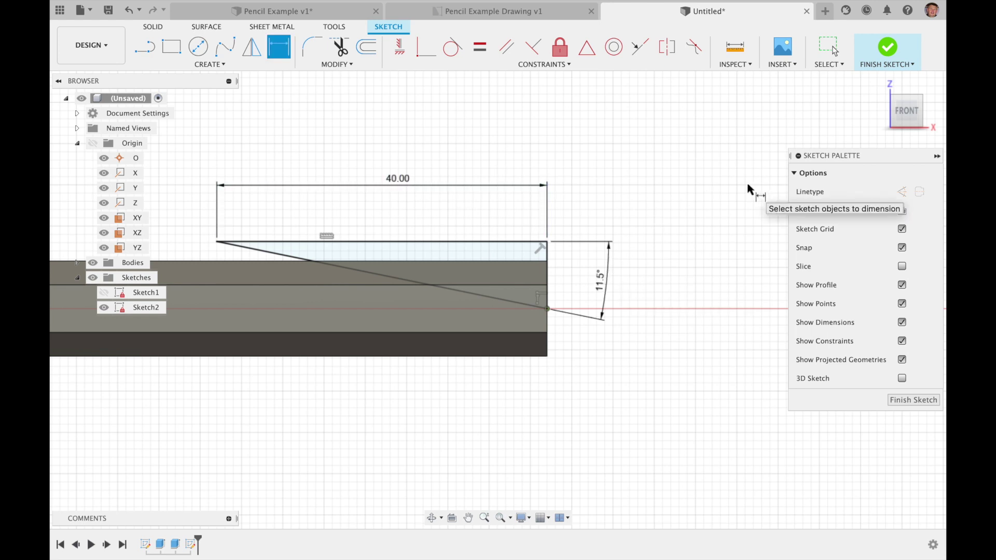
pyautogui.press('Escape')
pyautogui.click(892, 52)
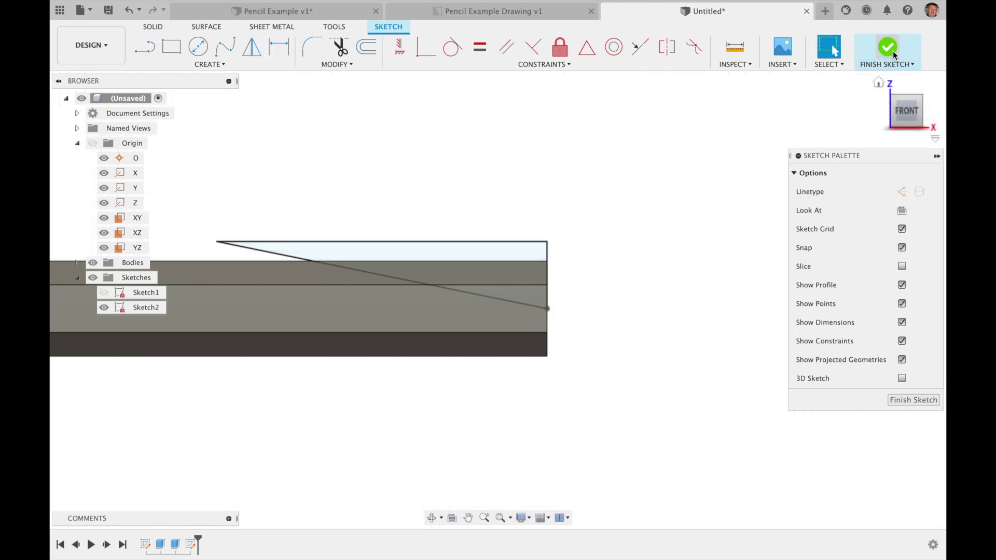
# Step: Revolve the triangular profile 360° around the origin X axis as a cut to form the pencil's pointed tip
pyautogui.click(878, 82)
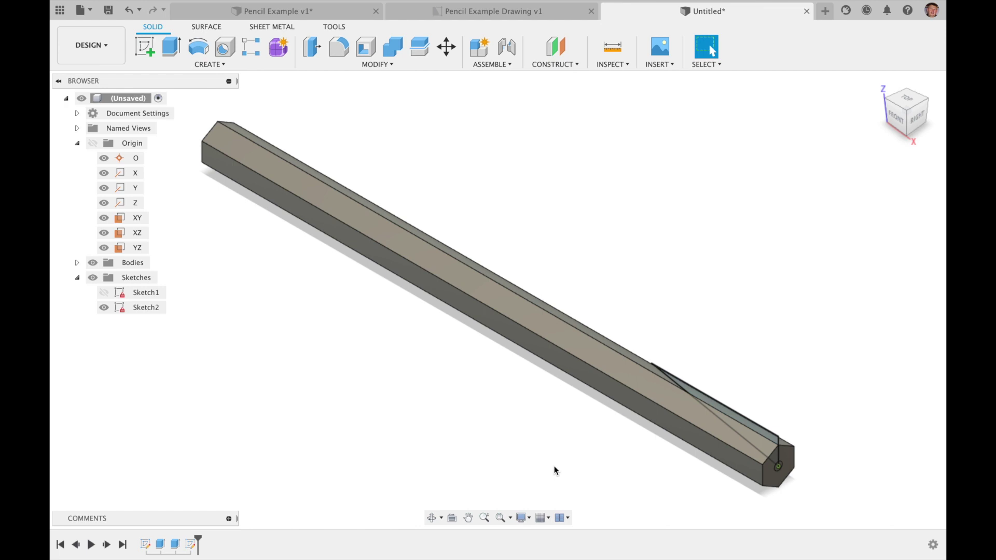
pyautogui.click(219, 66)
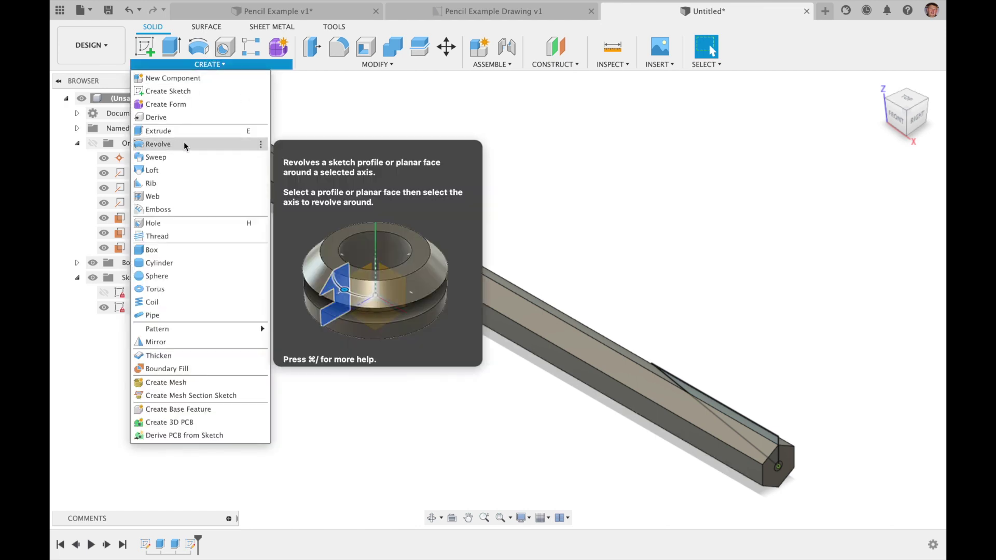
pyautogui.click(169, 145)
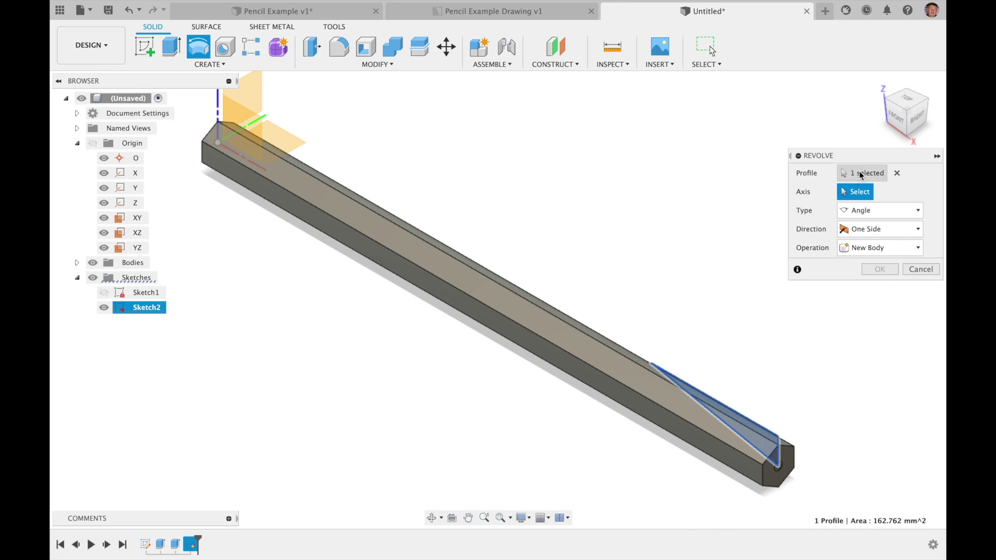
pyautogui.click(892, 175)
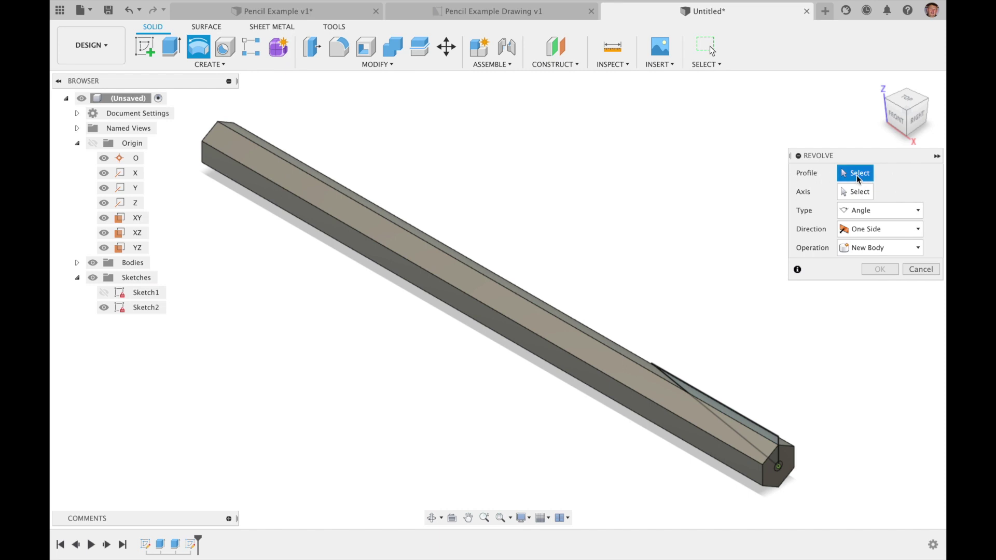
pyautogui.click(774, 437)
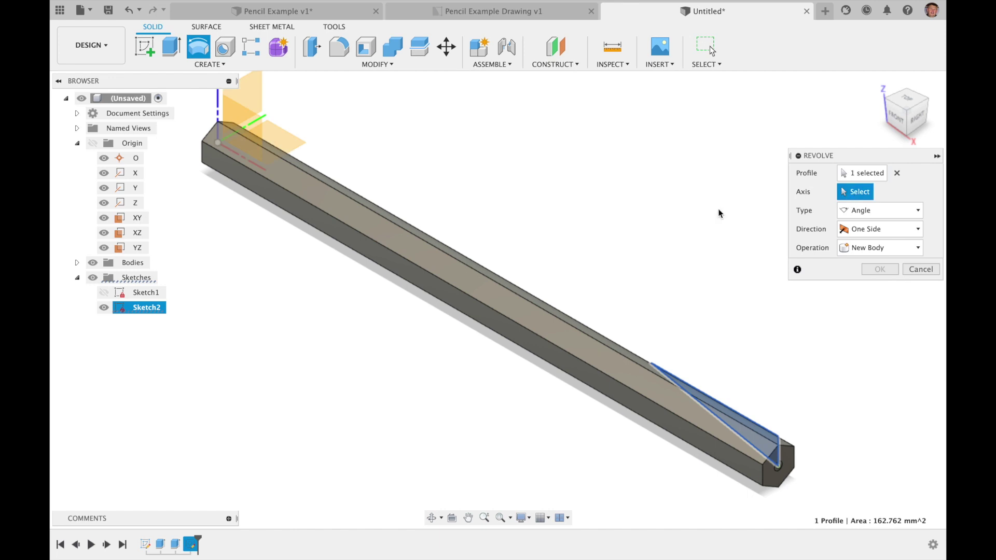
pyautogui.click(135, 173)
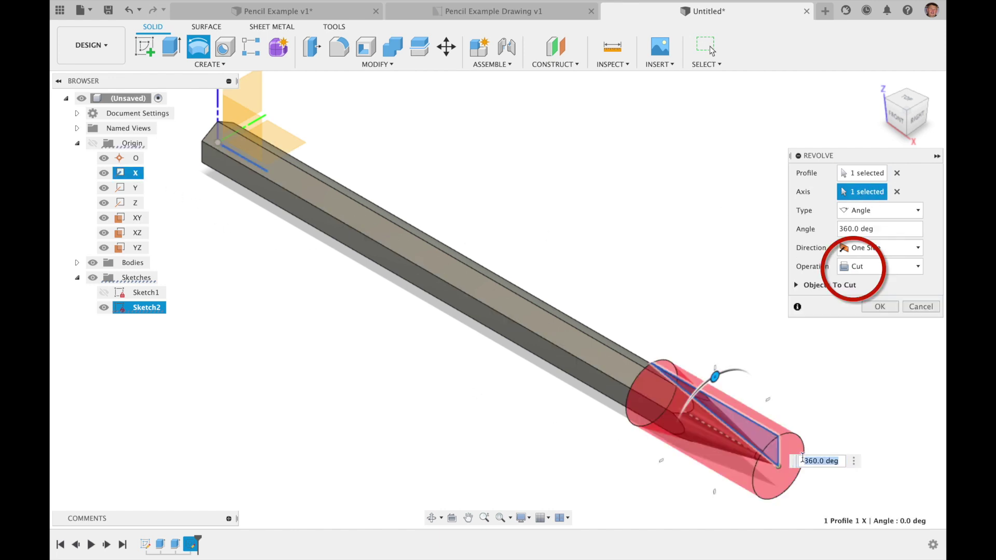
pyautogui.click(875, 308)
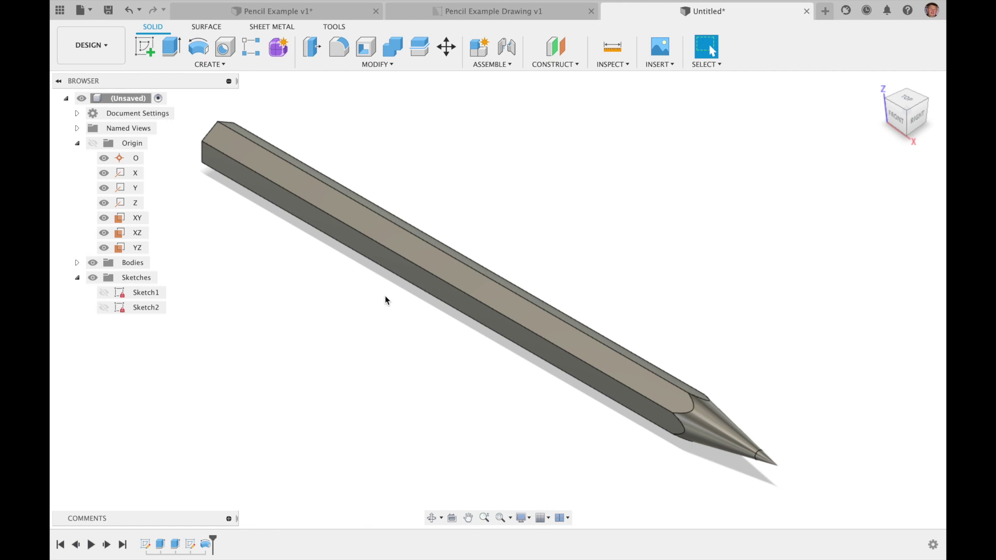
# Step: Open the appearance settings for the hexagonal pencil body and search the appearance library for maple
pyautogui.click(78, 262)
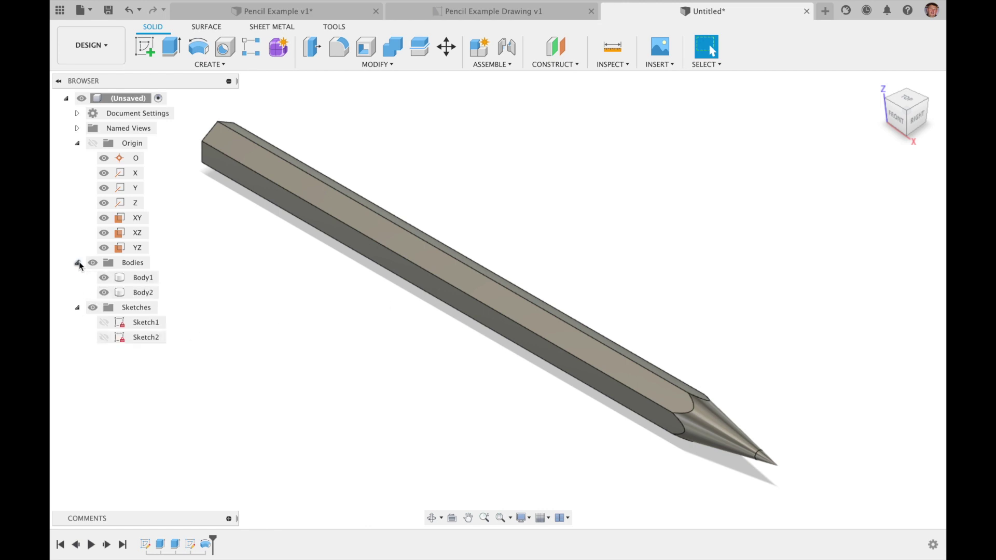
pyautogui.rightClick(136, 279)
pyautogui.click(279, 359)
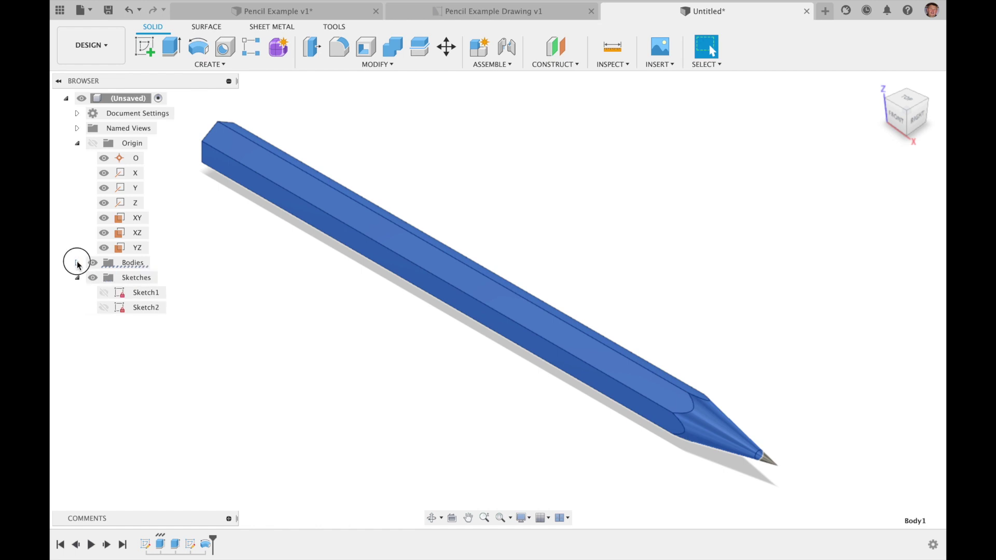
pyautogui.click(117, 281)
pyautogui.rightClick(139, 278)
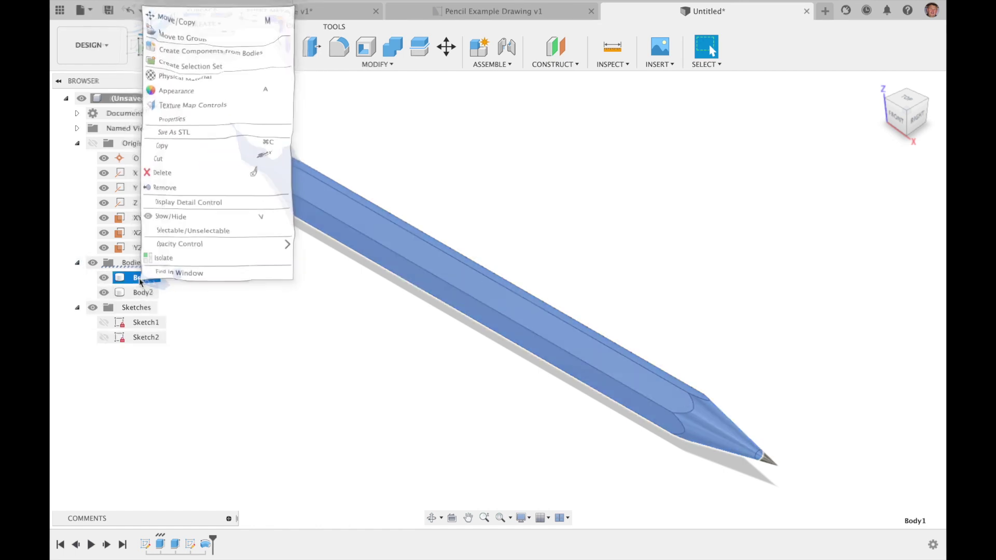
pyautogui.click(169, 89)
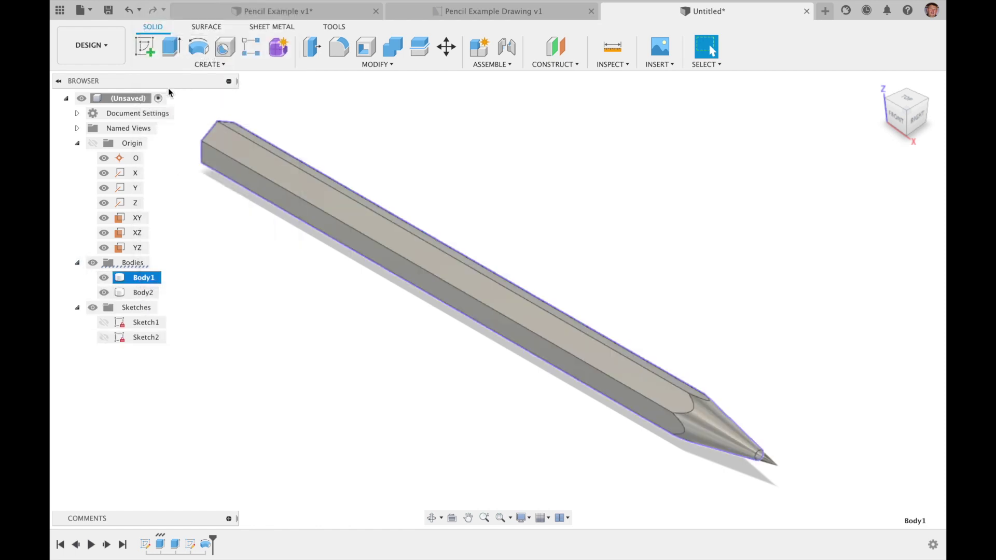
pyautogui.moveTo(771, 157); pyautogui.dragTo(757, 77)
pyautogui.click(721, 267)
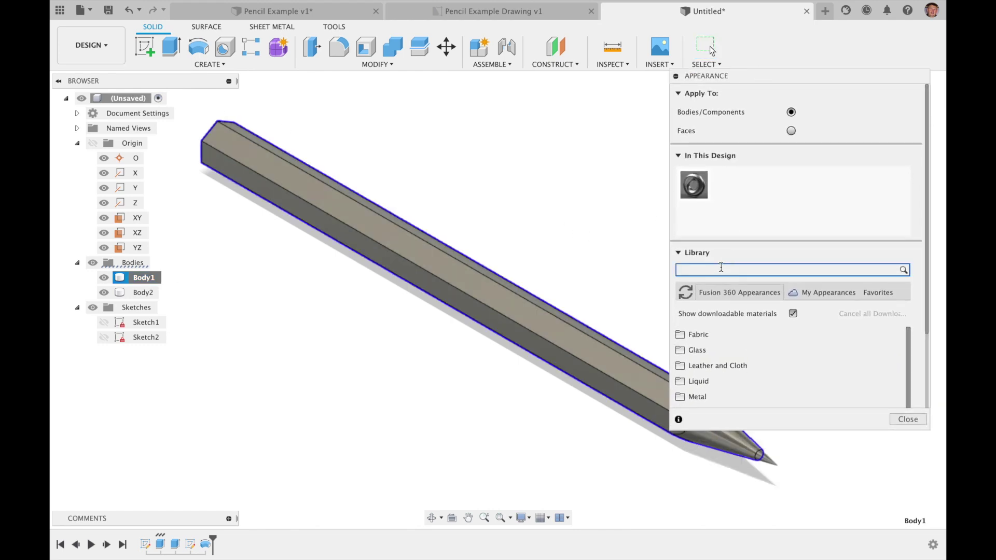
pyautogui.write('maple')
pyautogui.press('Return')
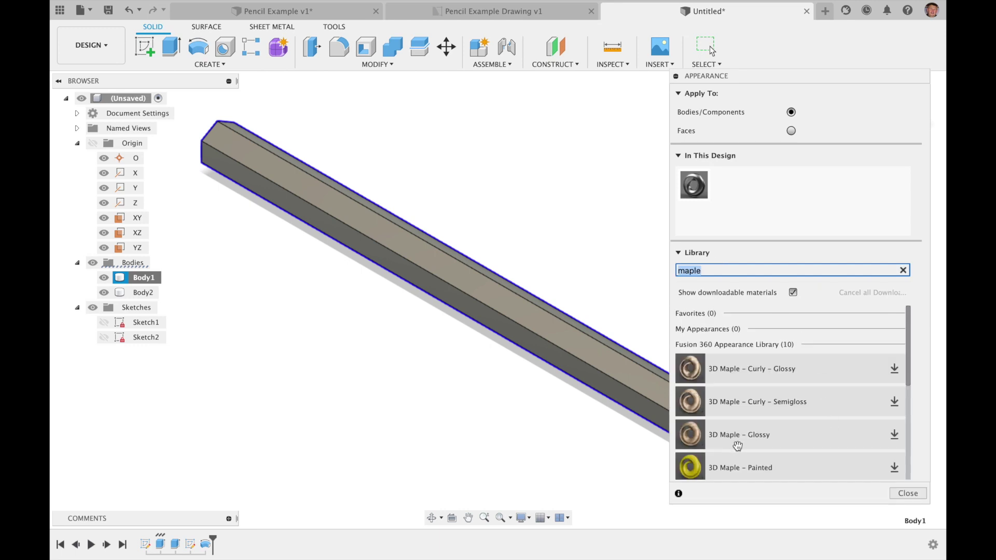
# Step: Download the 3D Maple - Glossy appearance and apply it to the hexagonal pencil body
pyautogui.click(893, 435)
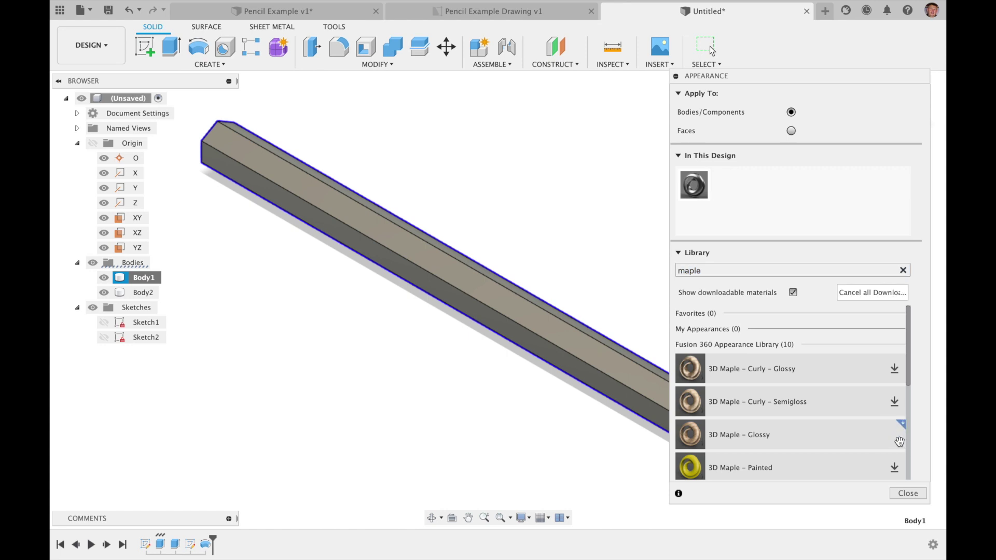
pyautogui.moveTo(893, 421)
pyautogui.mouseDown()
pyautogui.moveTo(704, 449)
pyautogui.moveTo(552, 387)
pyautogui.moveTo(218, 319)
pyautogui.moveTo(178, 282)
pyautogui.moveTo(155, 277)
pyautogui.mouseUp()
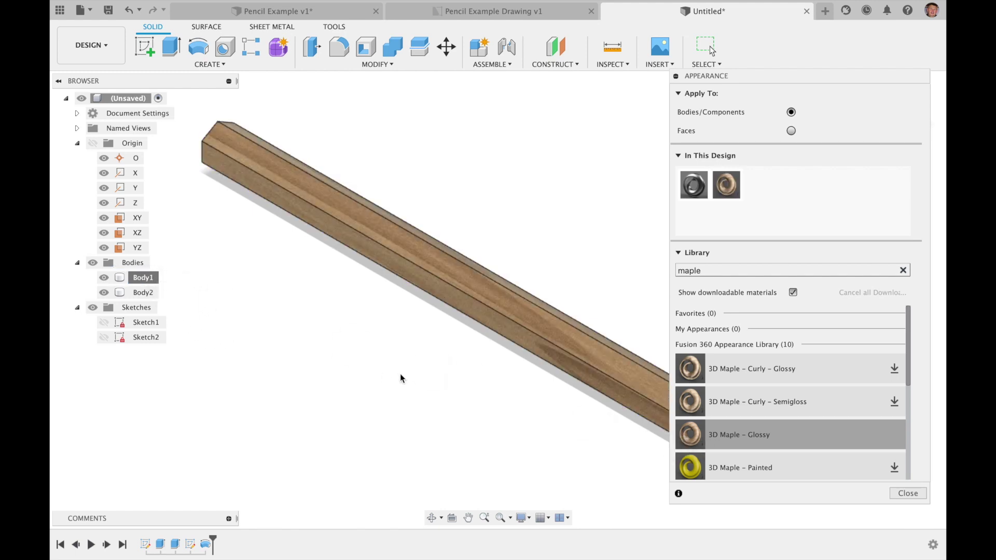
pyautogui.click(907, 493)
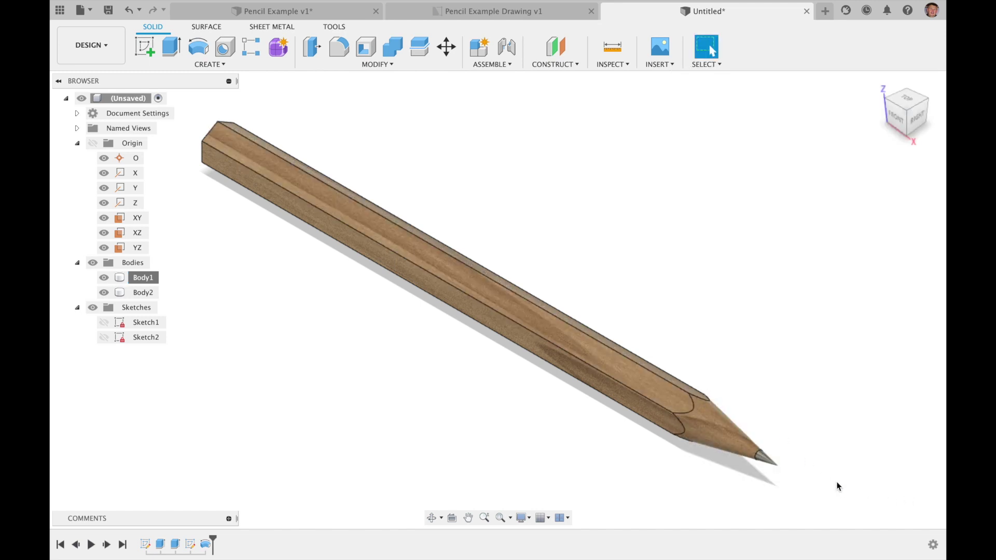
# Step: Search the appearance library for lead, download Lead - Rough and apply it to the pencil's lead body
pyautogui.click(771, 467)
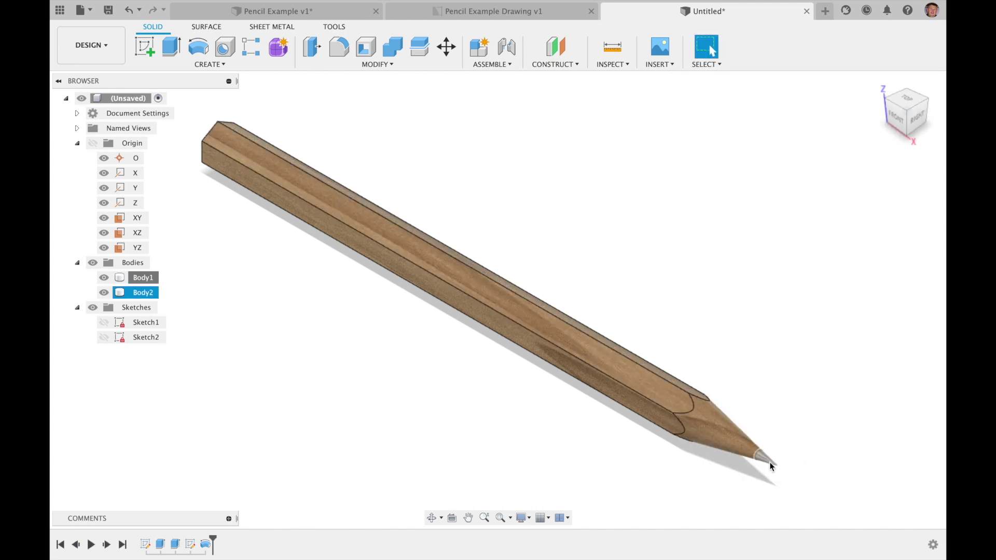
pyautogui.rightClick(146, 292)
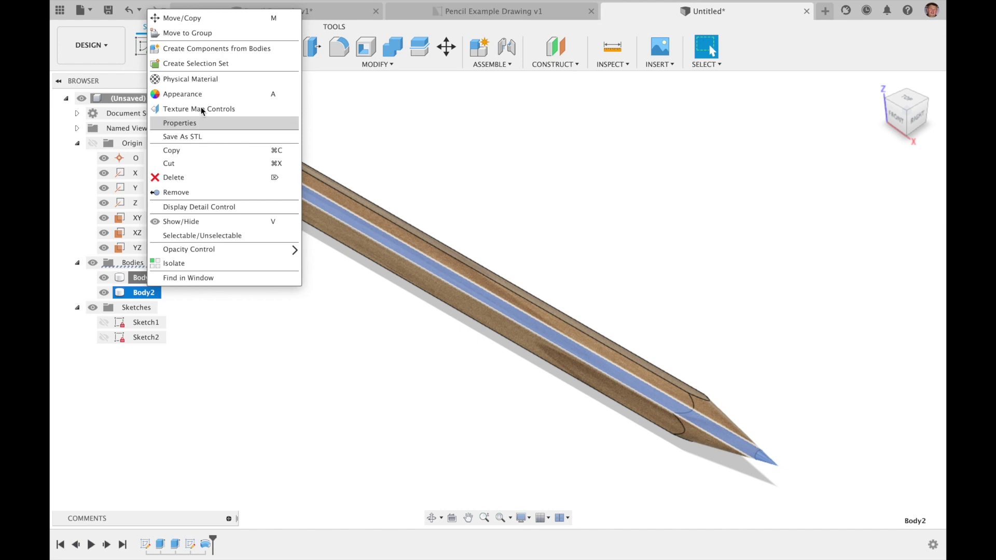
pyautogui.click(182, 94)
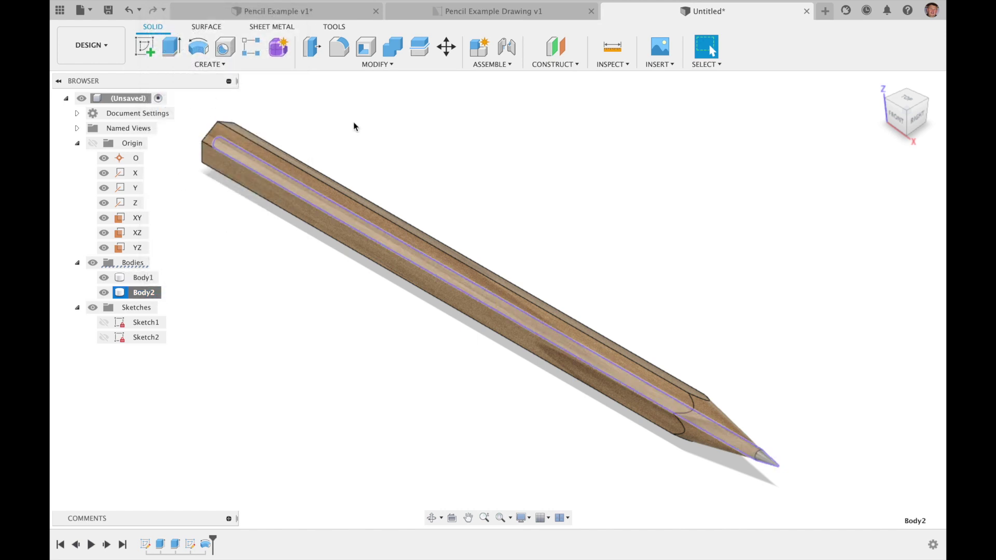
pyautogui.click(712, 270)
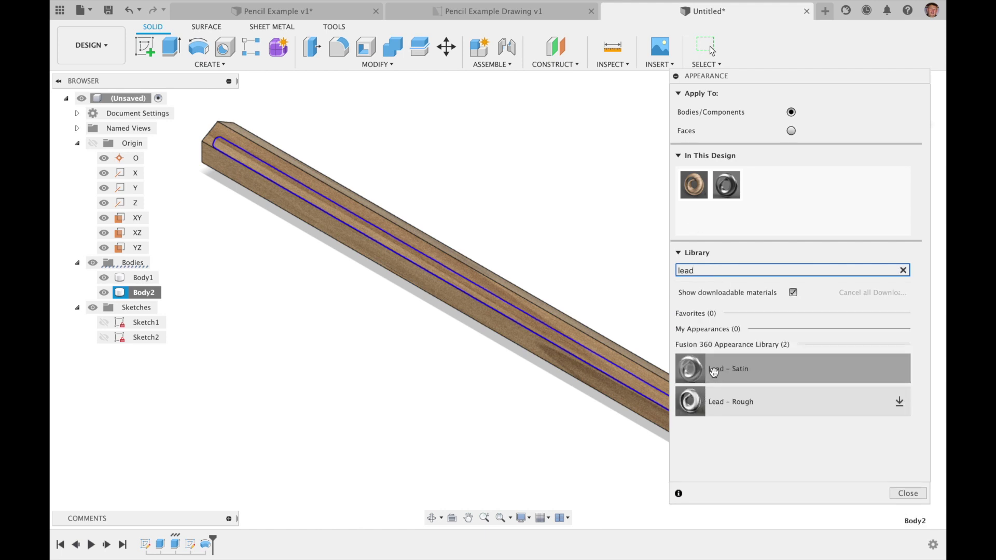
pyautogui.click(900, 404)
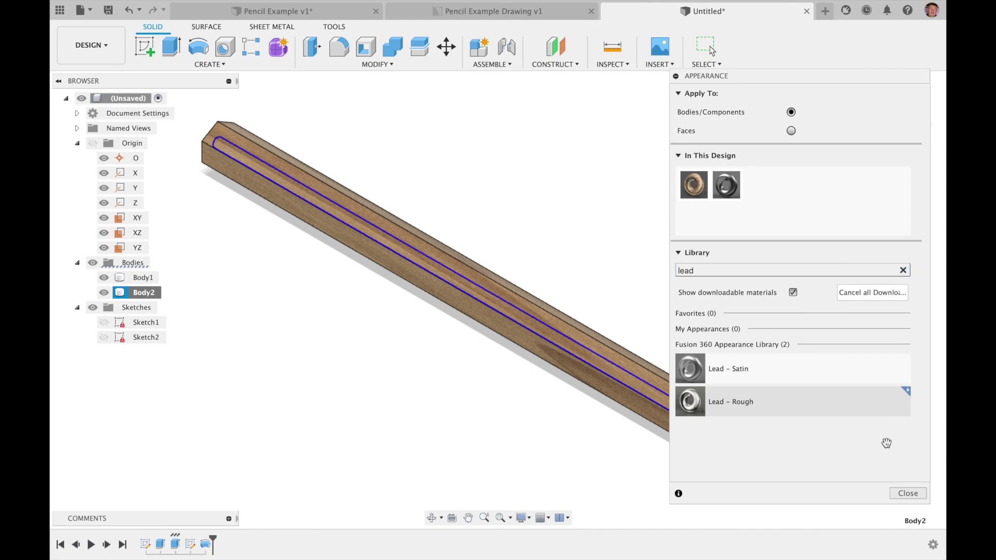
pyautogui.moveTo(710, 406); pyautogui.dragTo(151, 295)
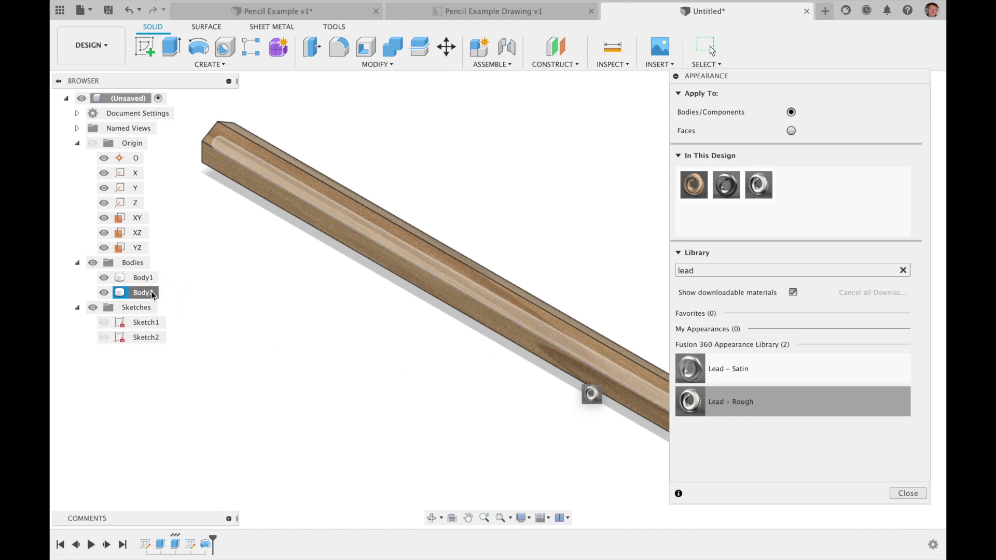
pyautogui.click(909, 495)
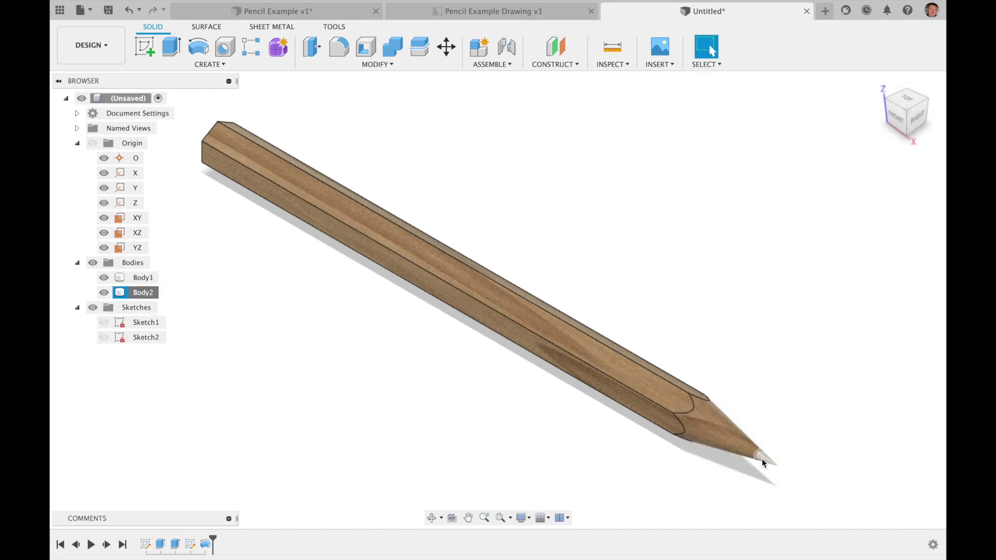
# Step: Search the appearance library for oxide and apply Coating - Black Oxide to the pencil's lead body
pyautogui.rightClick(147, 294)
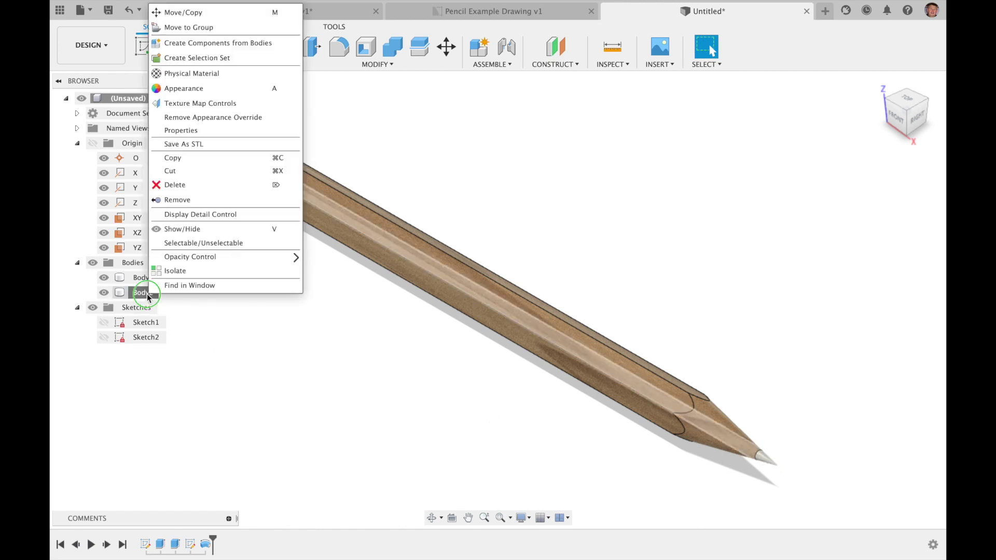
pyautogui.click(184, 88)
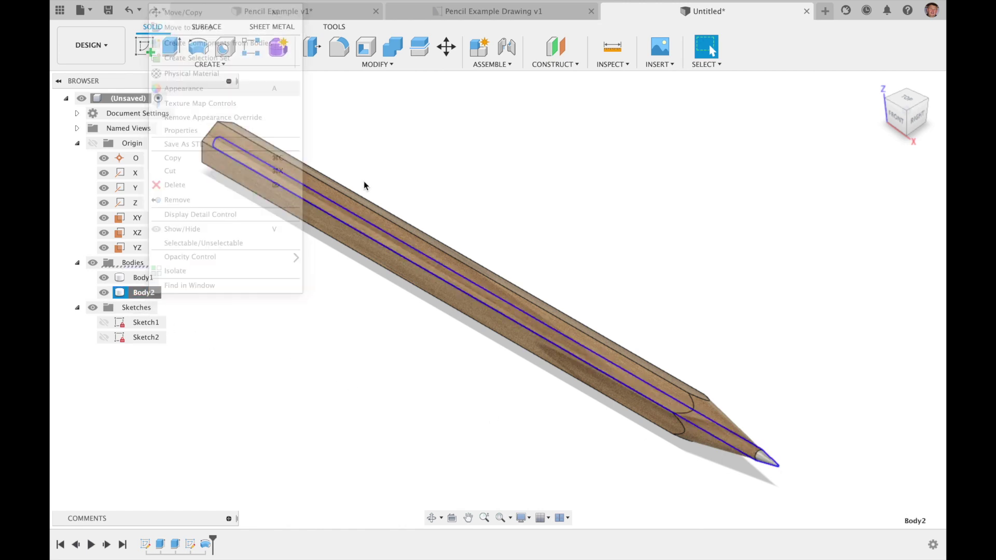
pyautogui.click(709, 270)
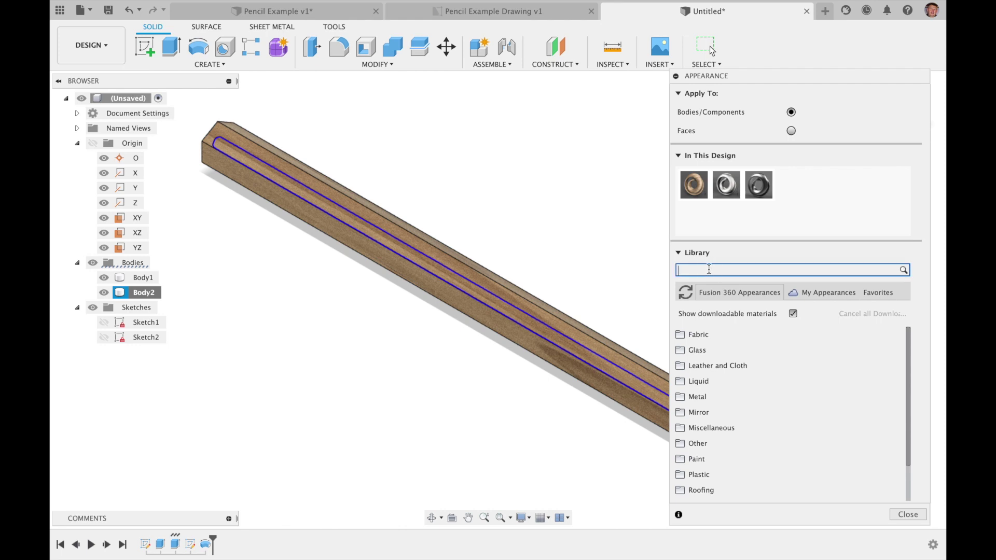
pyautogui.write('oxide')
pyautogui.press('Return')
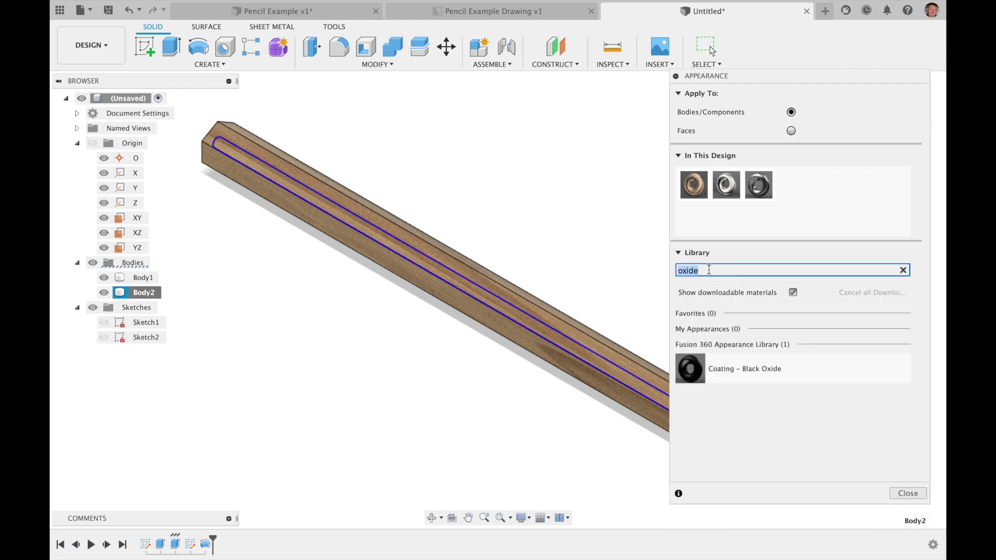
pyautogui.moveTo(692, 369); pyautogui.dragTo(158, 297)
pyautogui.click(900, 493)
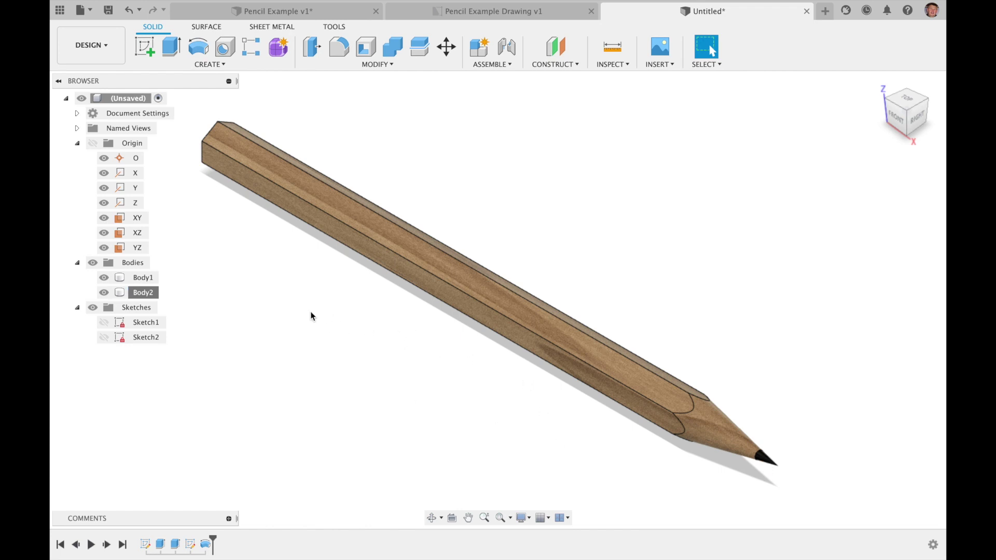
# Step: Insert Staedtler-Logo (1).png from the computer as a decal on an upper pencil face and rotate it 90° to run lengthwise
pyautogui.click(669, 65)
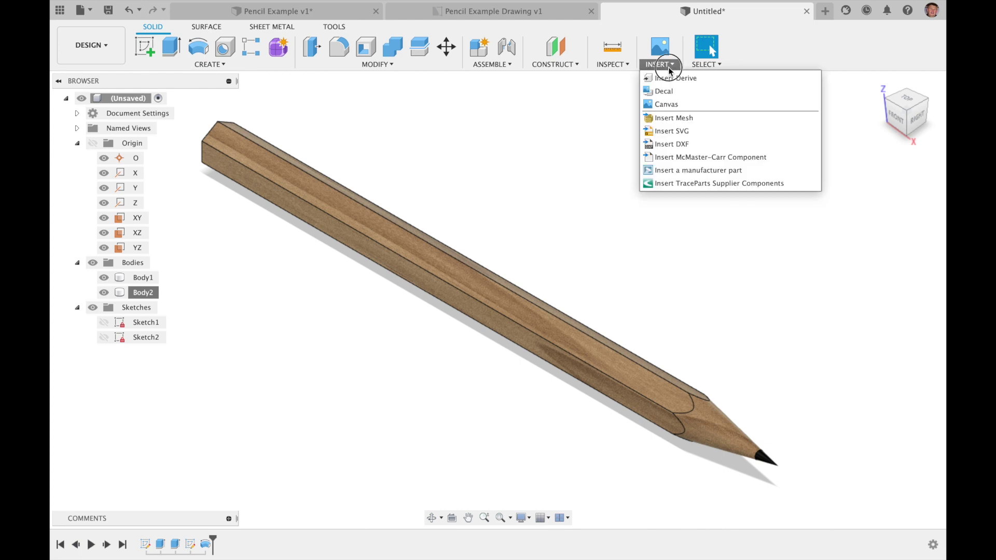
pyautogui.click(660, 93)
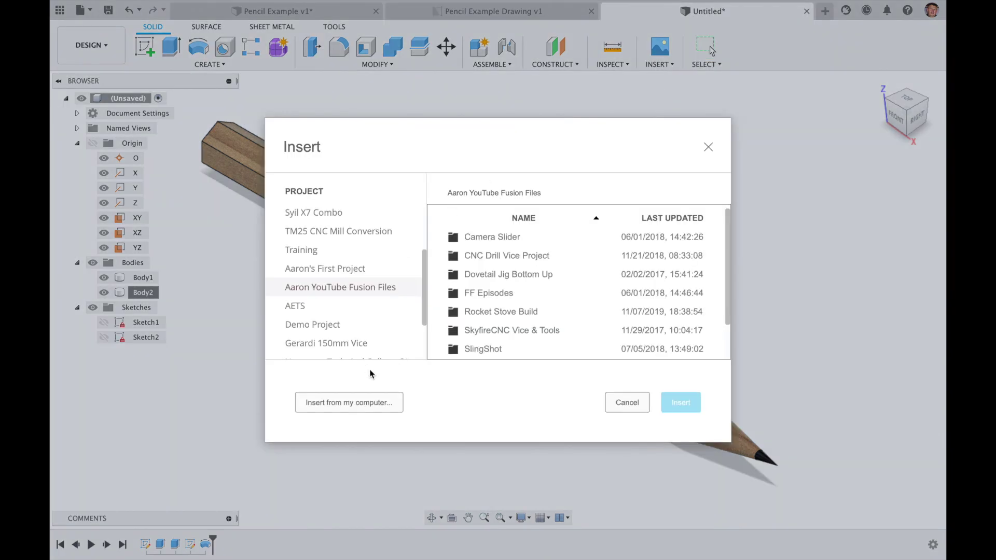
pyautogui.click(356, 402)
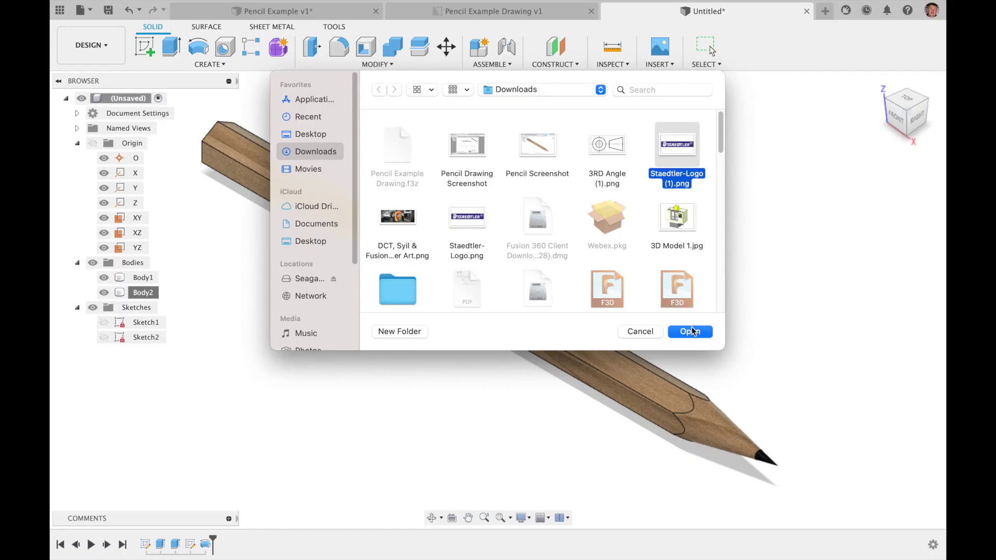
pyautogui.click(692, 335)
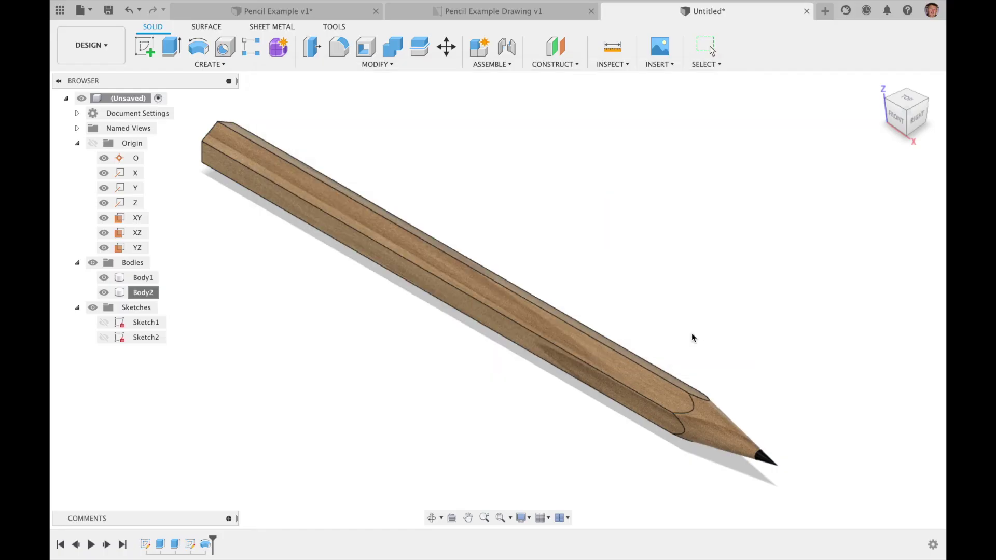
pyautogui.click(338, 216)
pyautogui.moveTo(384, 238); pyautogui.dragTo(379, 161)
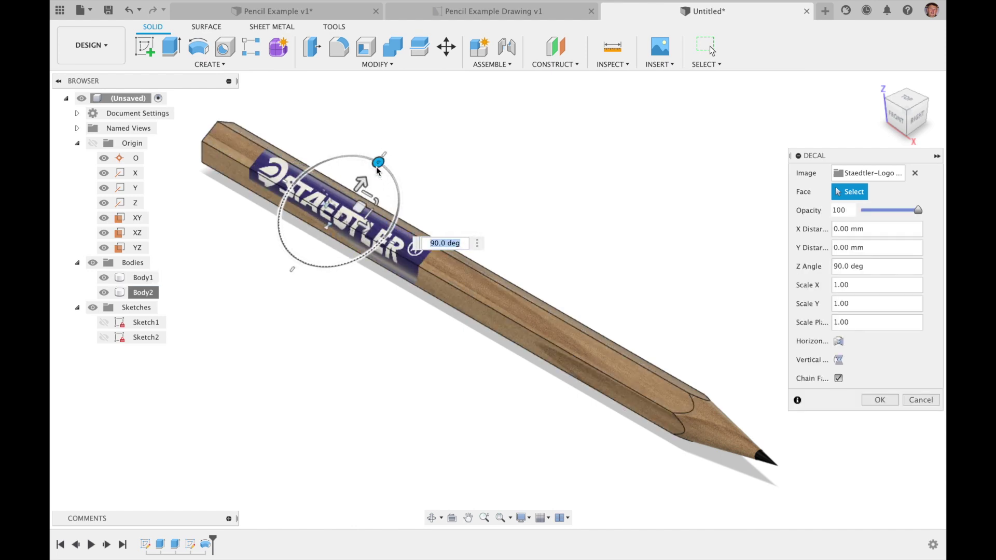
# Step: Scale the logo decal to about 0.846 in plane and move it along the face to near the pencil's blunt end
pyautogui.scroll(5, 357, 206)
pyautogui.moveTo(364, 209)
pyautogui.mouseDown()
pyautogui.moveTo(349, 211)
pyautogui.moveTo(357, 201)
pyautogui.mouseUp()
pyautogui.click(898, 110)
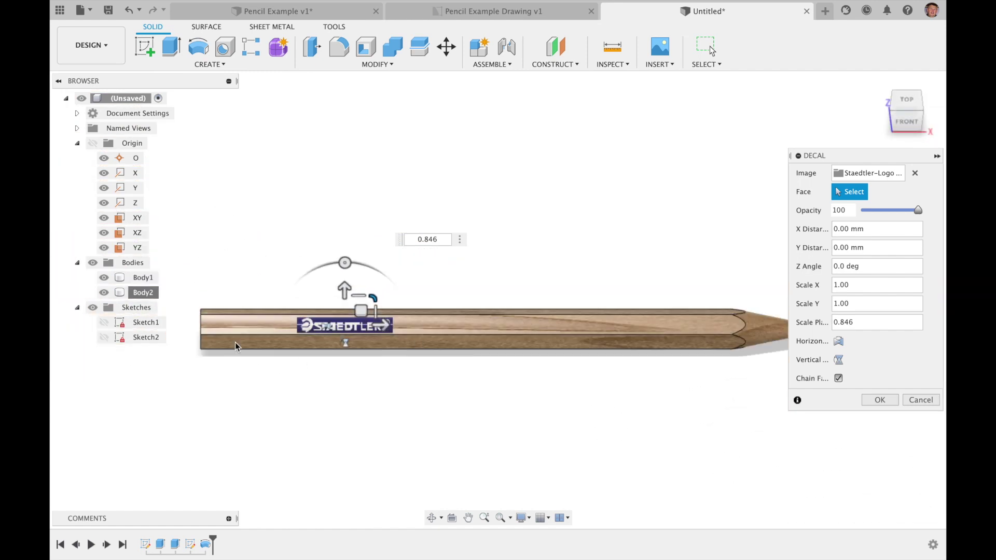
pyautogui.scroll(5, 236, 319)
pyautogui.moveTo(478, 317); pyautogui.dragTo(326, 317)
pyautogui.click(878, 401)
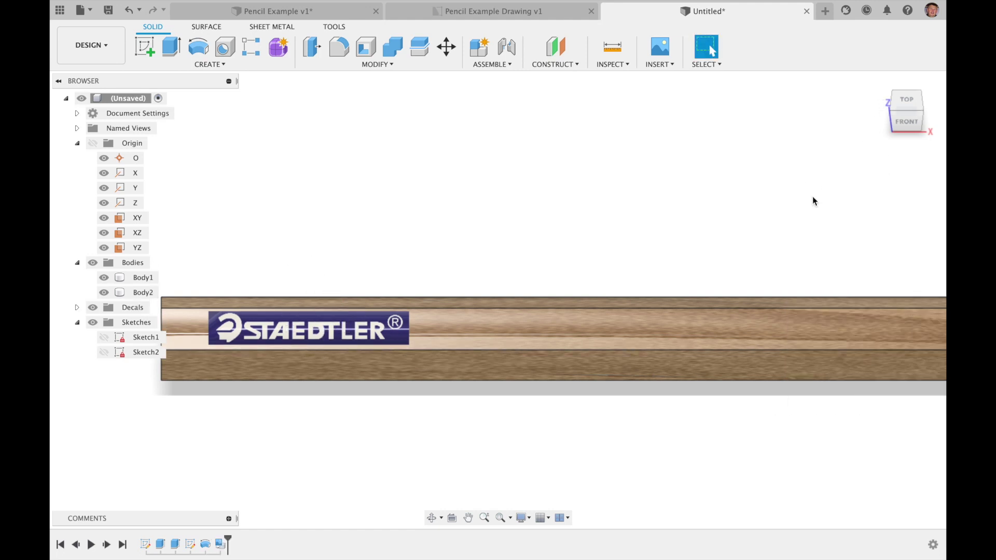
# Step: Return to the isometric view and save the design as Demo Pencil
pyautogui.click(878, 83)
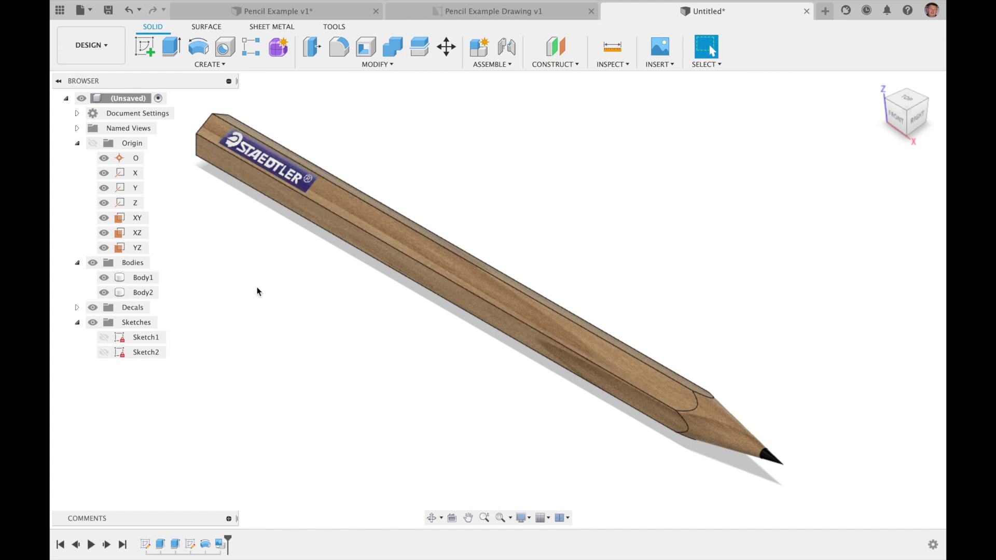
pyautogui.click(109, 18)
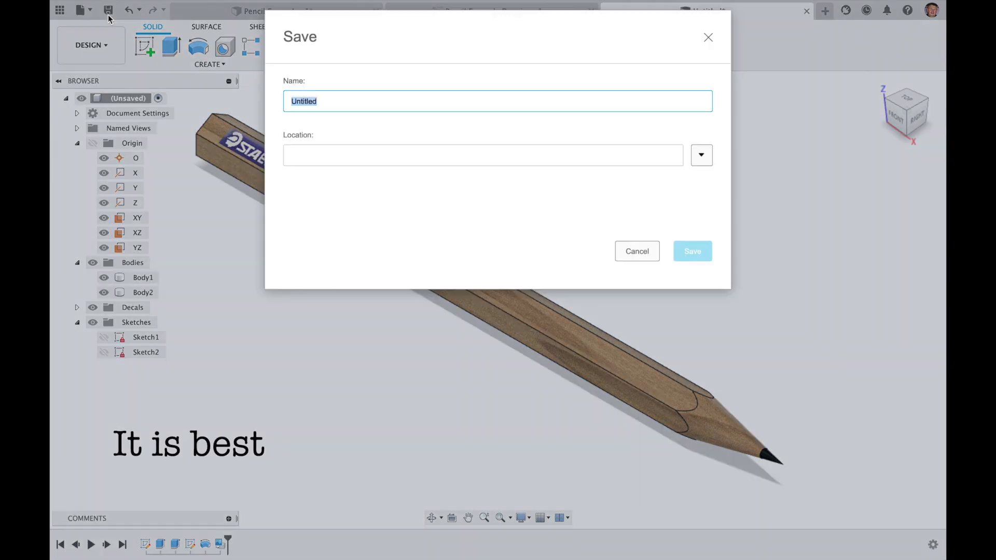
pyautogui.write('Demo Pencil')
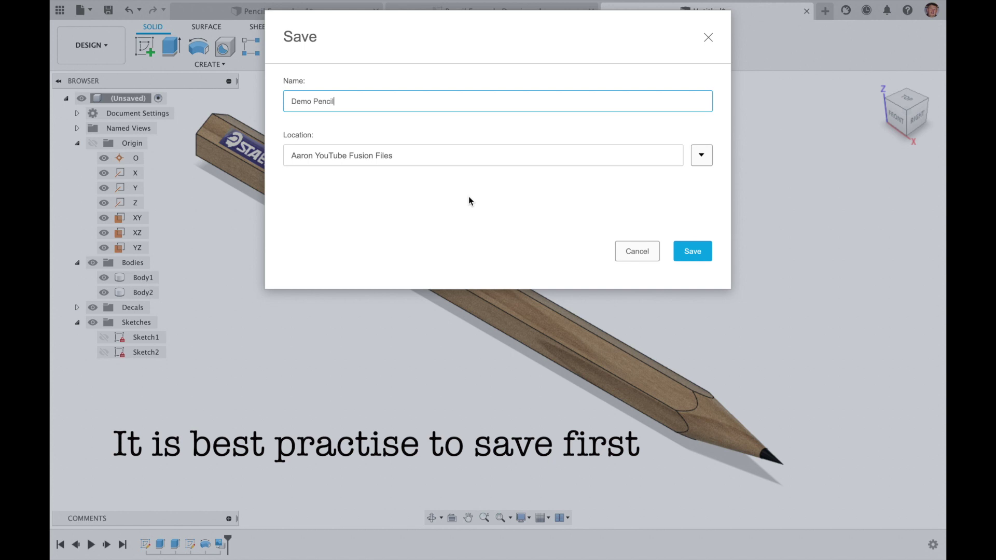
pyautogui.press('Return')
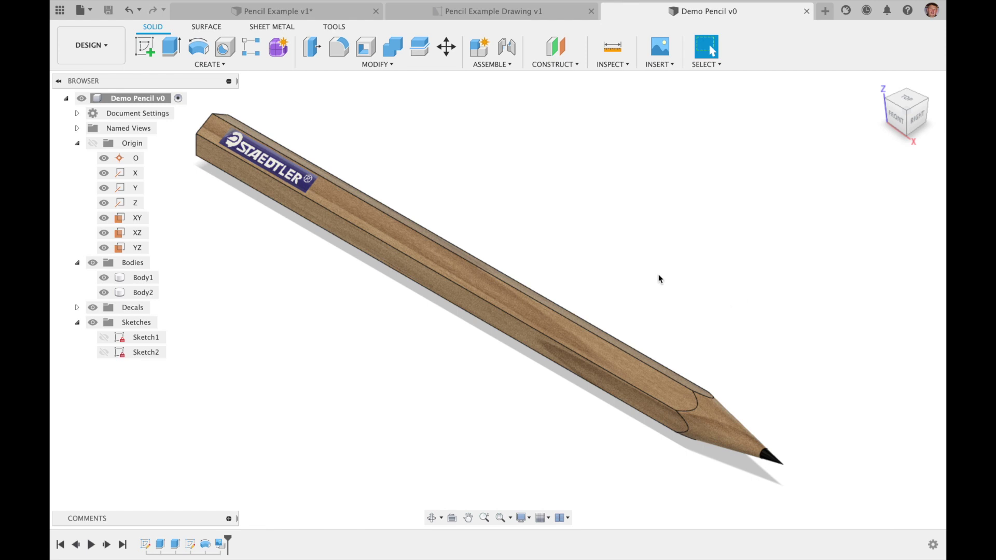
# Step: Examine the Pencil Example Drawing for its view layout, section view, dimensions and labels
pyautogui.click(451, 14)
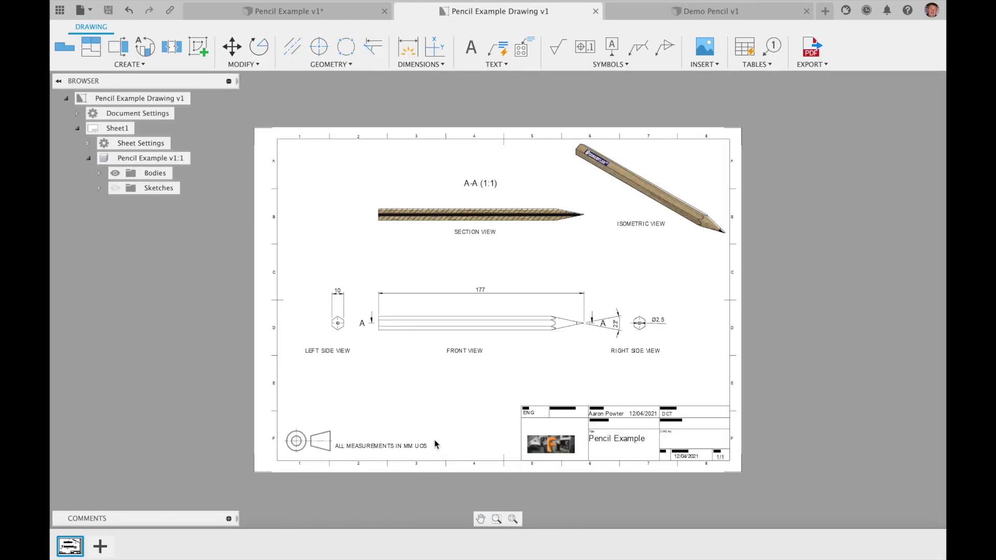
pyautogui.scroll(3, 370, 392)
pyautogui.scroll(-4, 369, 392)
pyautogui.scroll(2, 441, 337)
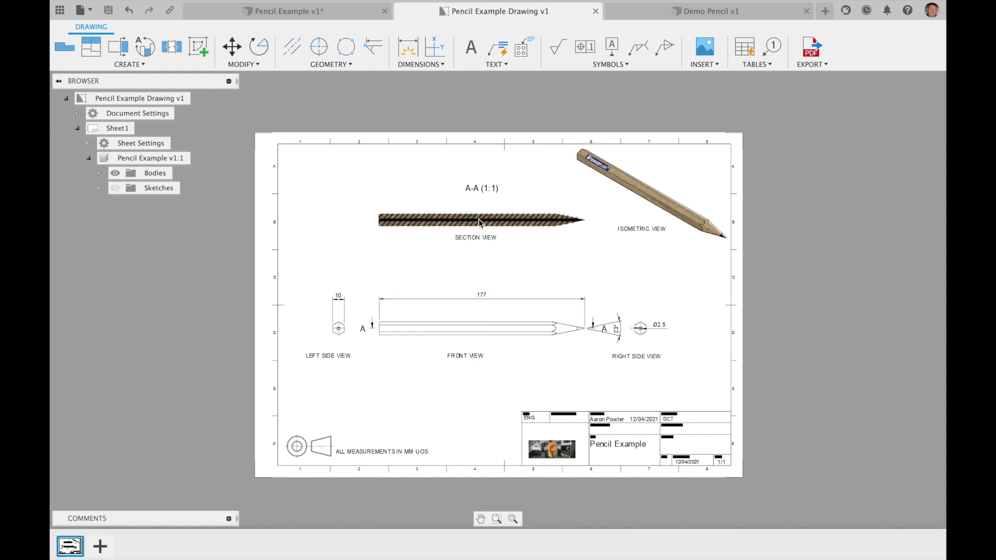
pyautogui.scroll(5, 478, 219)
pyautogui.scroll(-5, 447, 225)
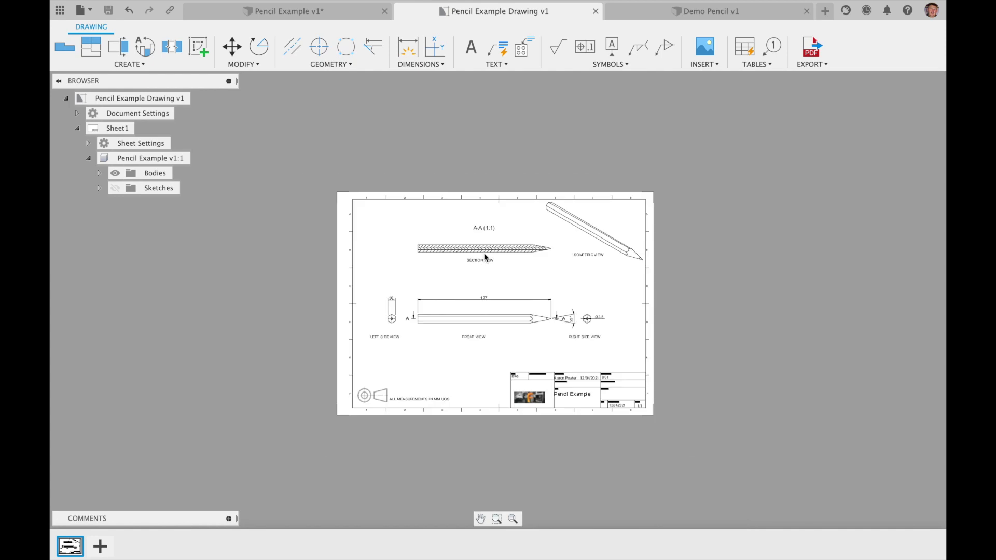
pyautogui.click(513, 519)
# Step: Create a new drawing of the full Demo Pencil assembly from scratch, using ISO standard, mm units and A3 sheet size
pyautogui.click(695, 12)
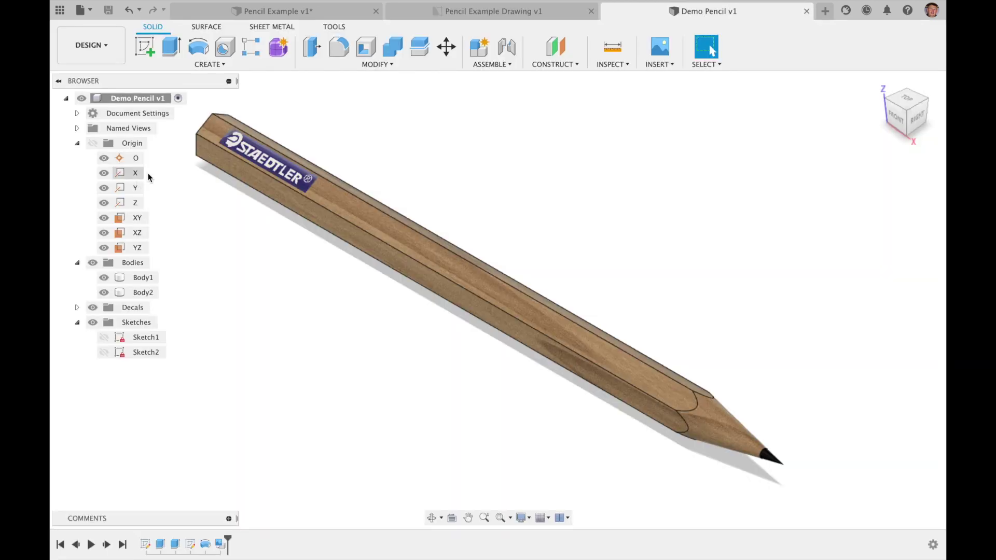
pyautogui.rightClick(144, 100)
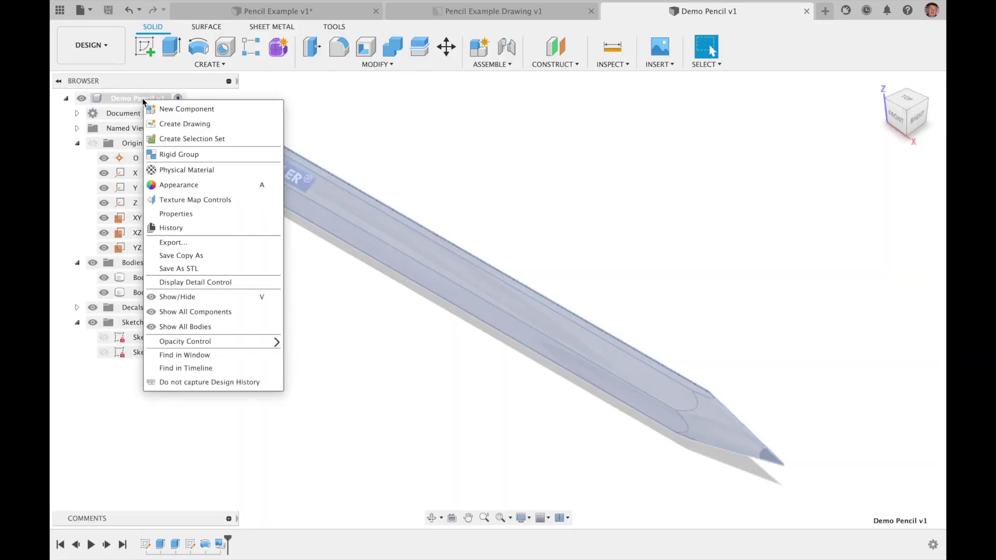
pyautogui.click(166, 124)
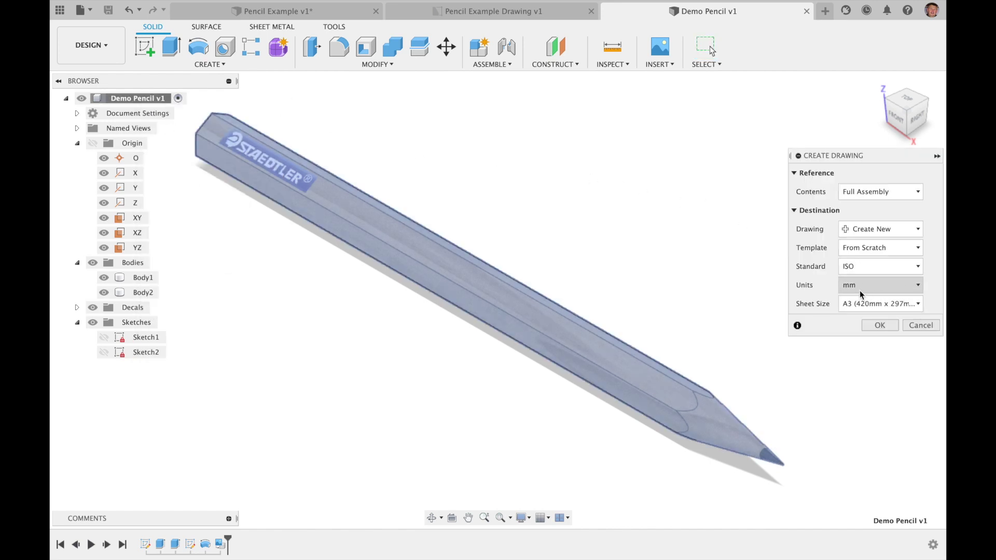
pyautogui.click(880, 325)
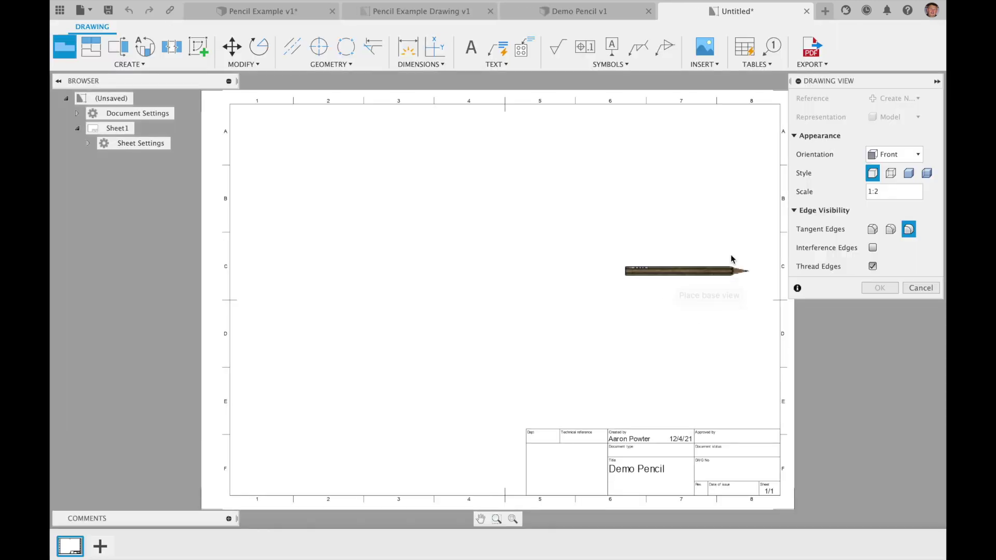
# Step: Place the front base view at 1:1 scale in the lower middle of the sheet, above the title block
pyautogui.click(929, 193)
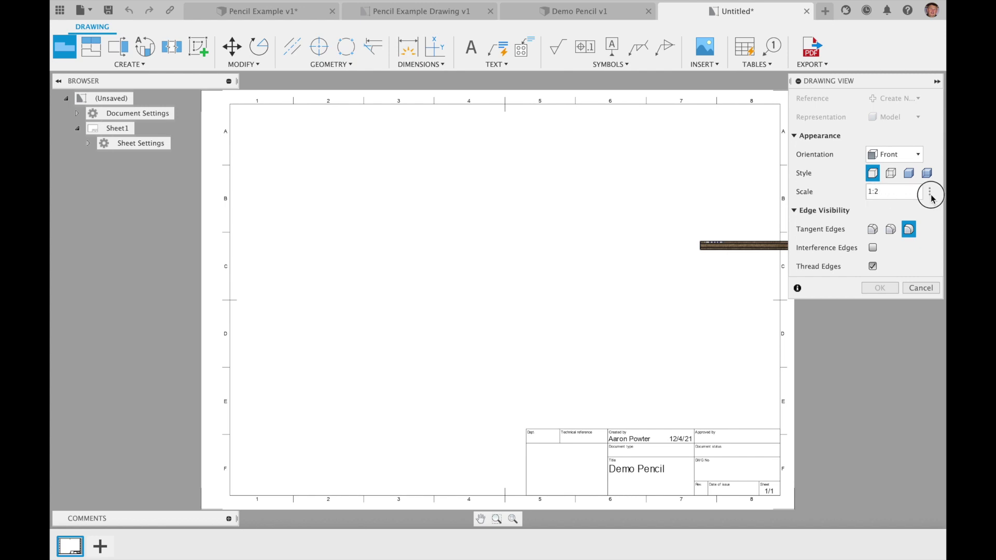
pyautogui.click(898, 213)
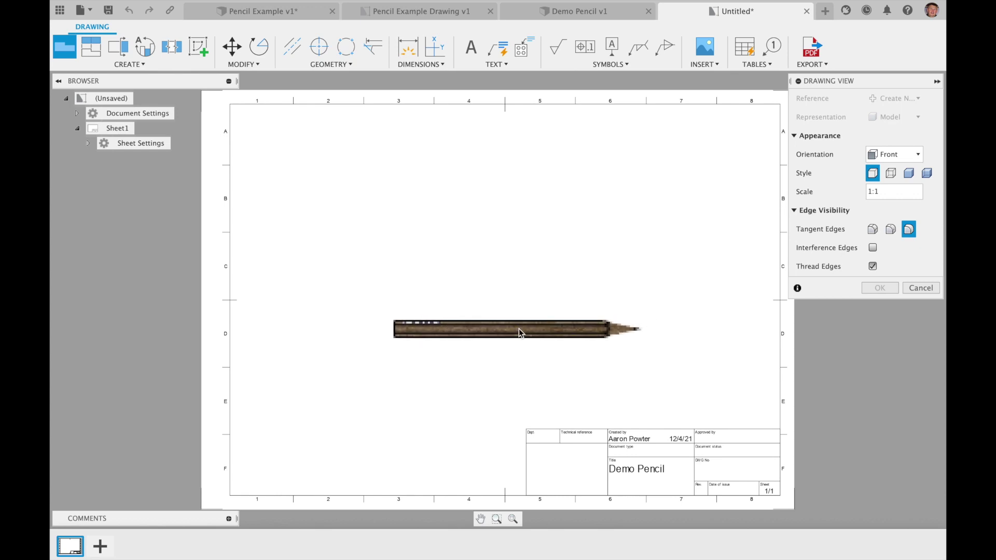
pyautogui.click(518, 330)
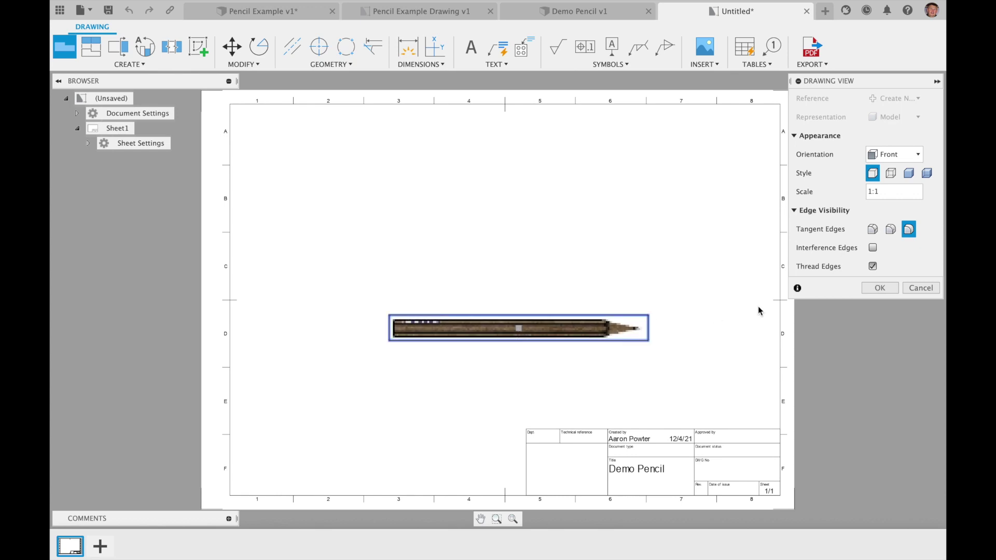
pyautogui.click(881, 289)
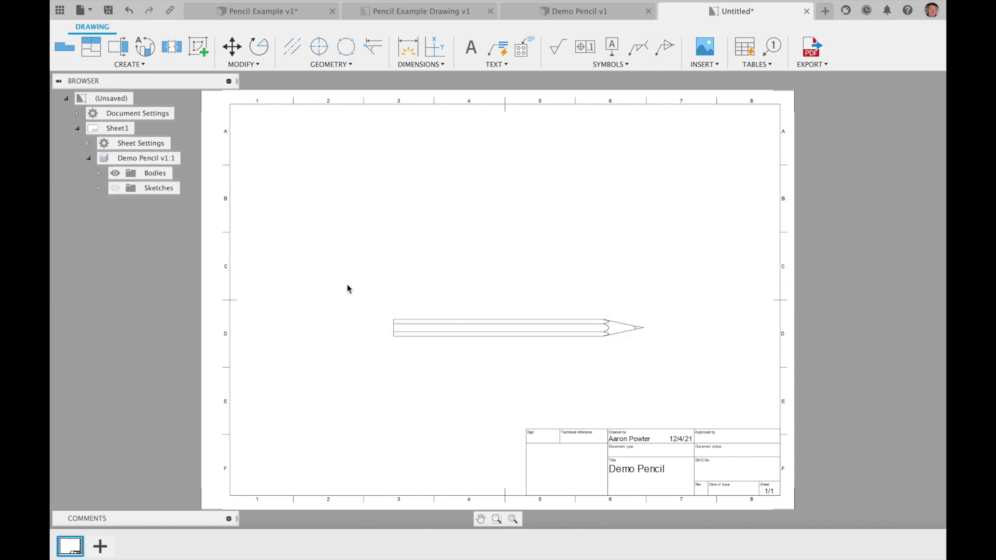
# Step: Project both end views from the front view, one on each side, plus an isometric view in the sheet's upper-right corner
pyautogui.click(144, 65)
pyautogui.click(115, 92)
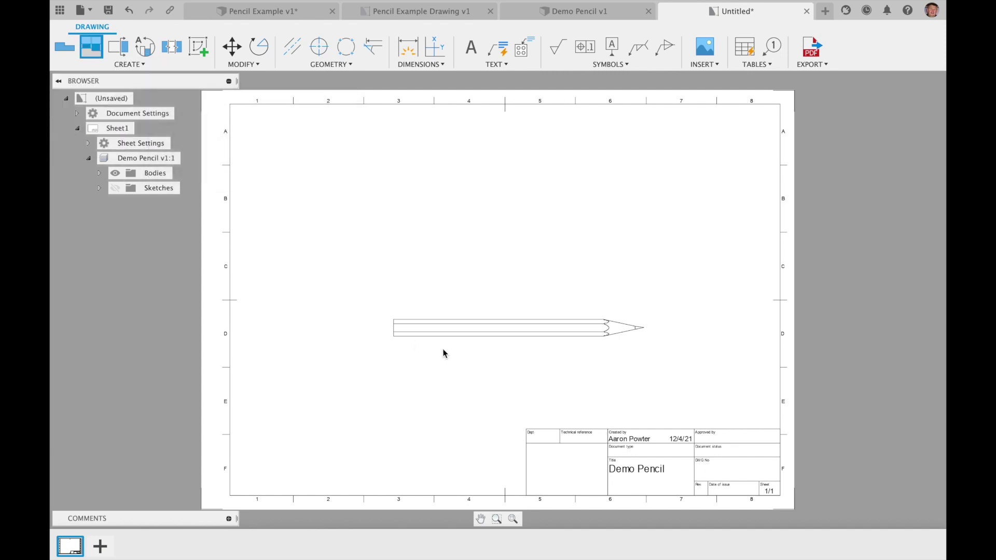
pyautogui.click(504, 334)
pyautogui.click(334, 336)
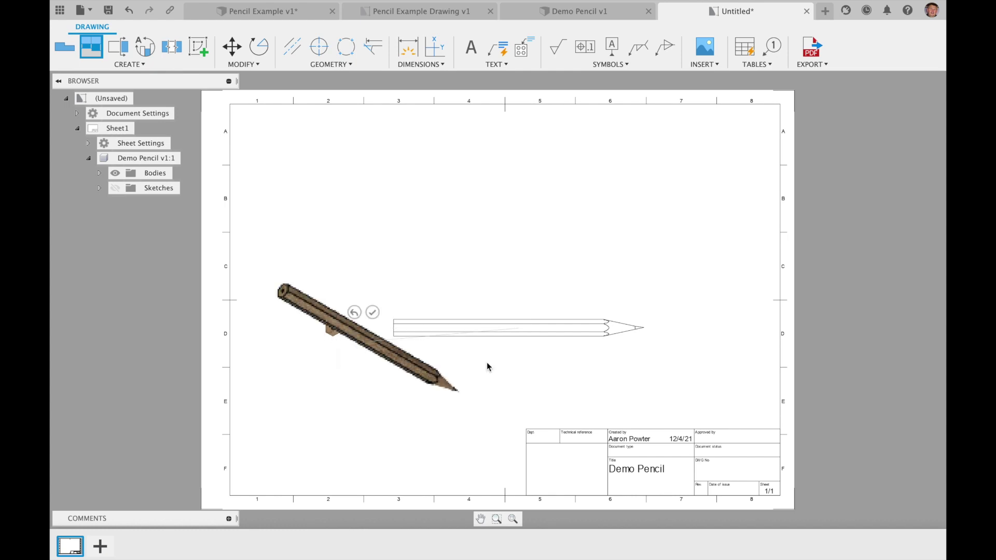
pyautogui.click(702, 329)
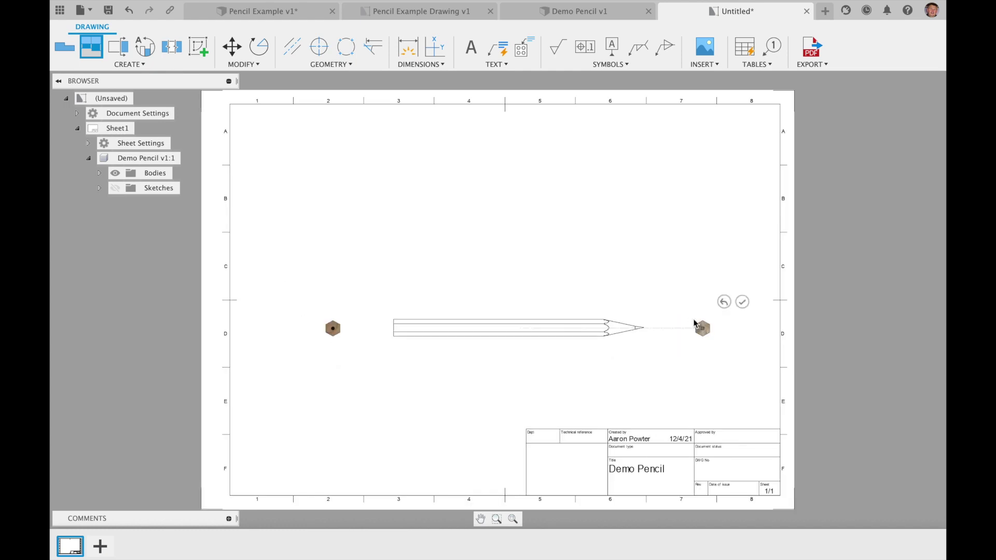
pyautogui.click(669, 189)
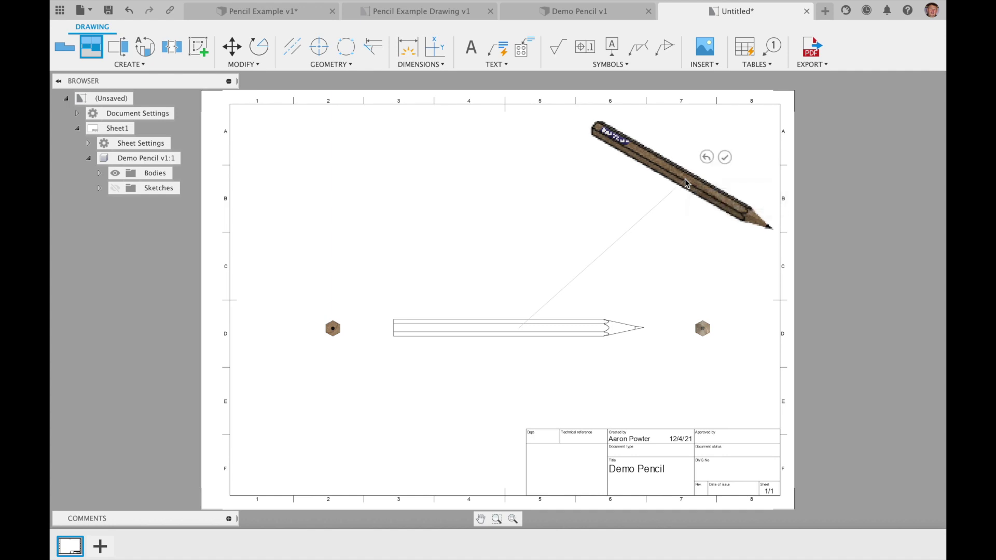
pyautogui.click(725, 158)
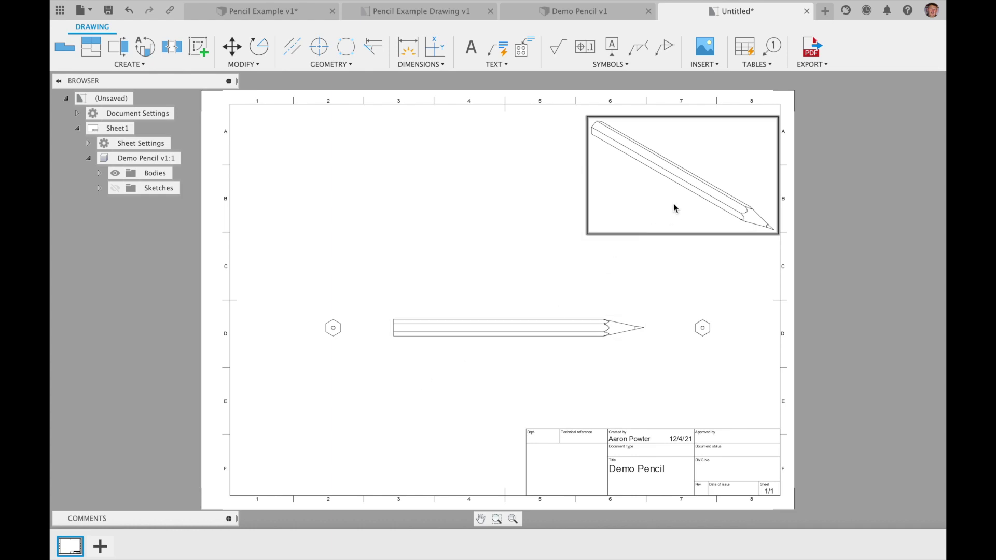
# Step: Change the isometric drawing view's style to Shaded
pyautogui.doubleClick(682, 189)
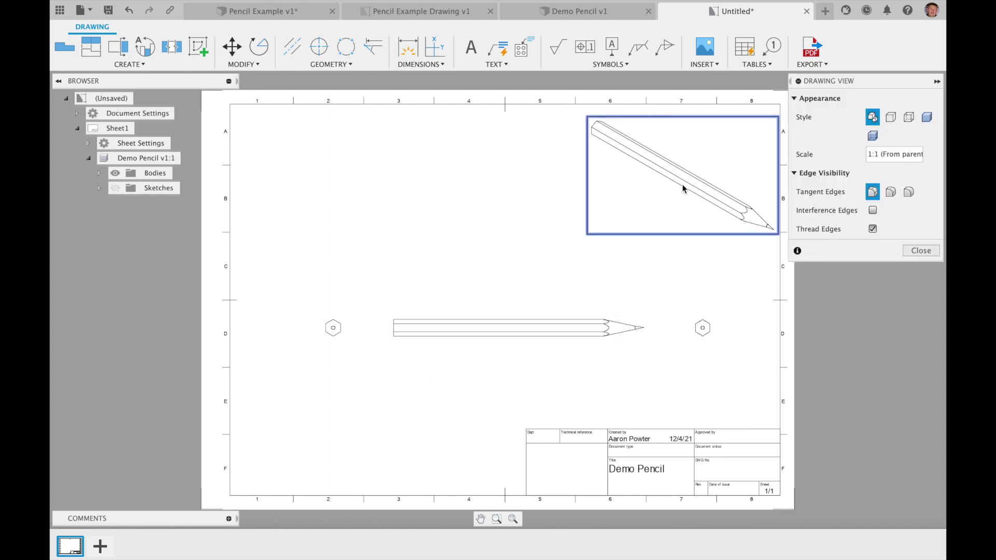
pyautogui.click(926, 119)
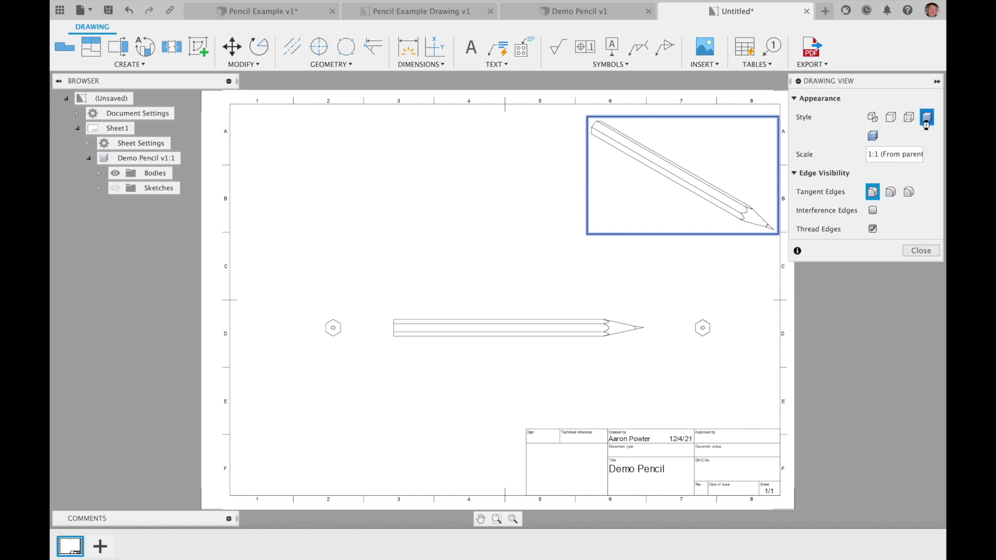
pyautogui.click(919, 251)
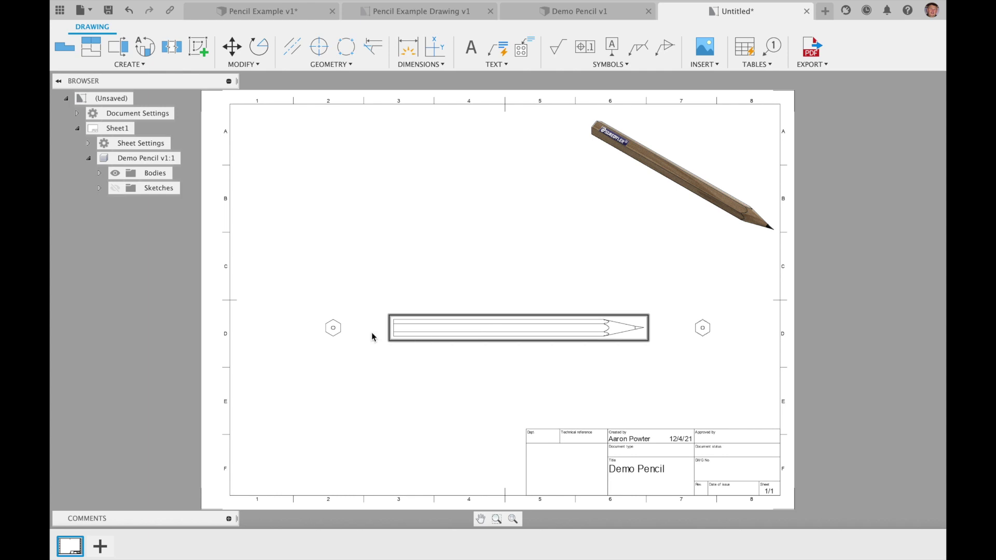
# Step: Shift the end view beside the pencil's blunt end outward and move the front view slightly toward it
pyautogui.moveTo(332, 328); pyautogui.dragTo(316, 334)
pyautogui.moveTo(522, 328); pyautogui.dragTo(520, 330)
pyautogui.click(512, 329)
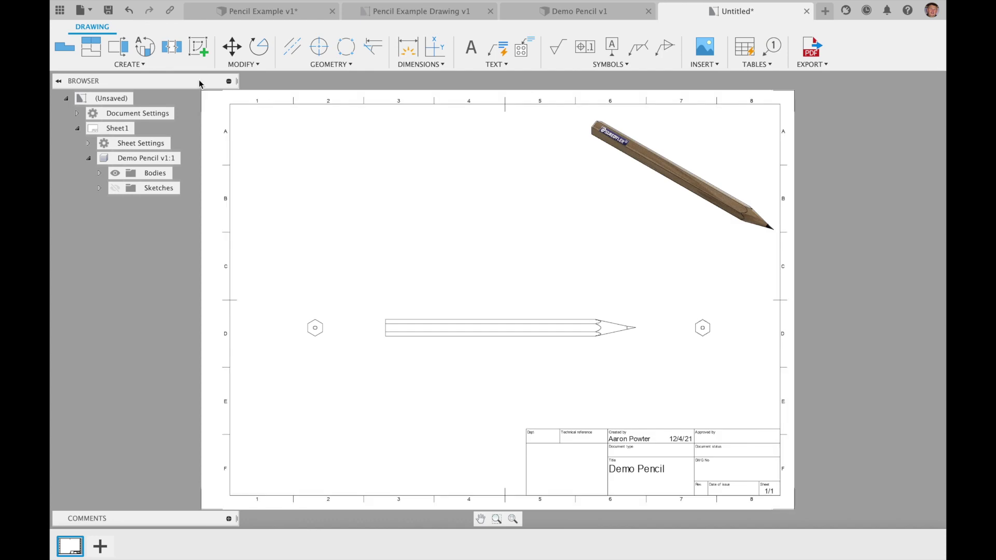
# Step: Start a section view of the front view, with section line A-A running horizontally through the pencil's centre and past both ends
pyautogui.click(130, 65)
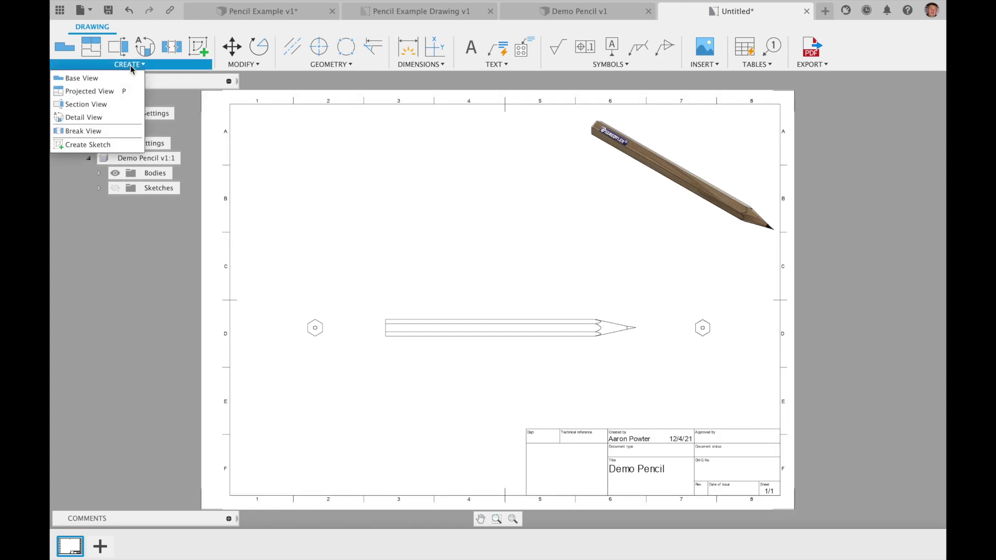
pyautogui.click(117, 105)
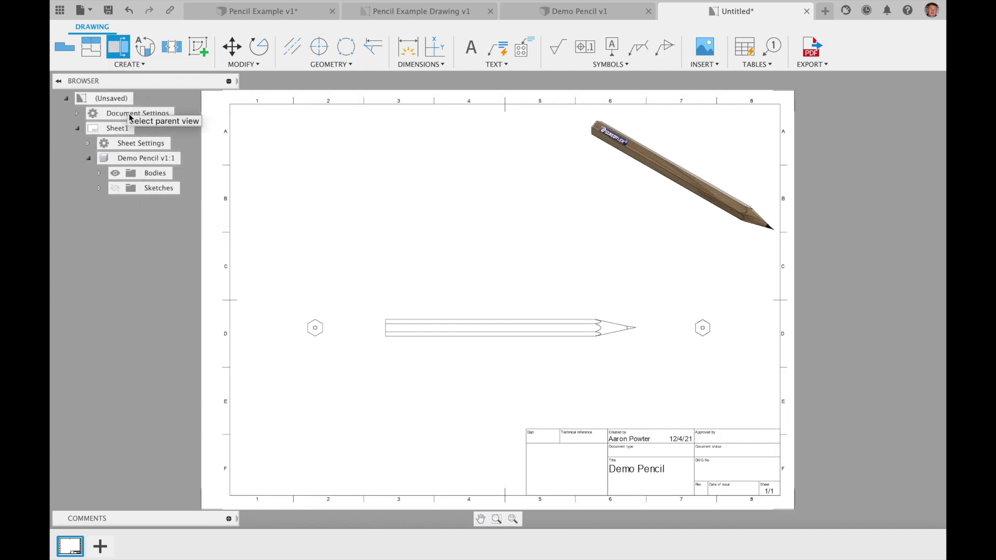
pyautogui.click(479, 333)
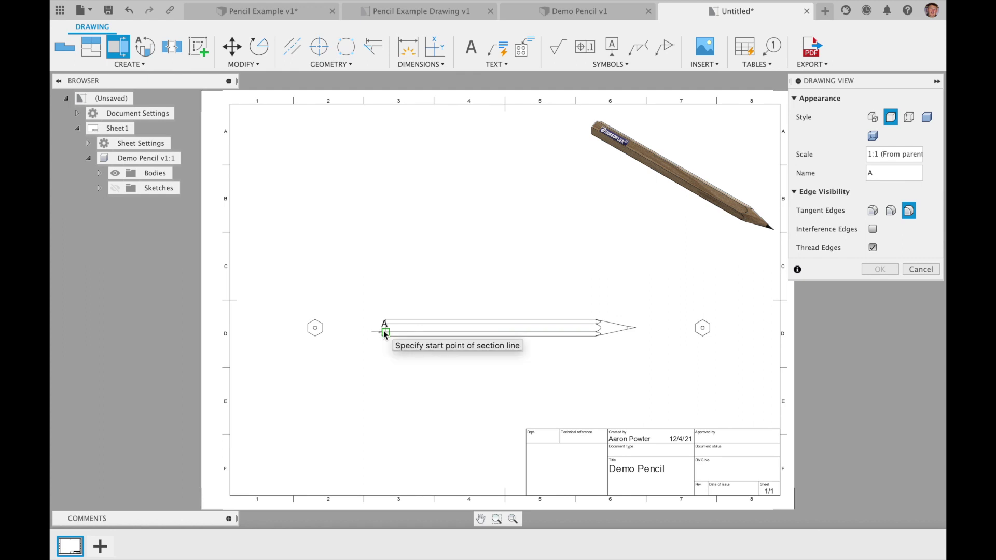
pyautogui.scroll(5, 383, 330)
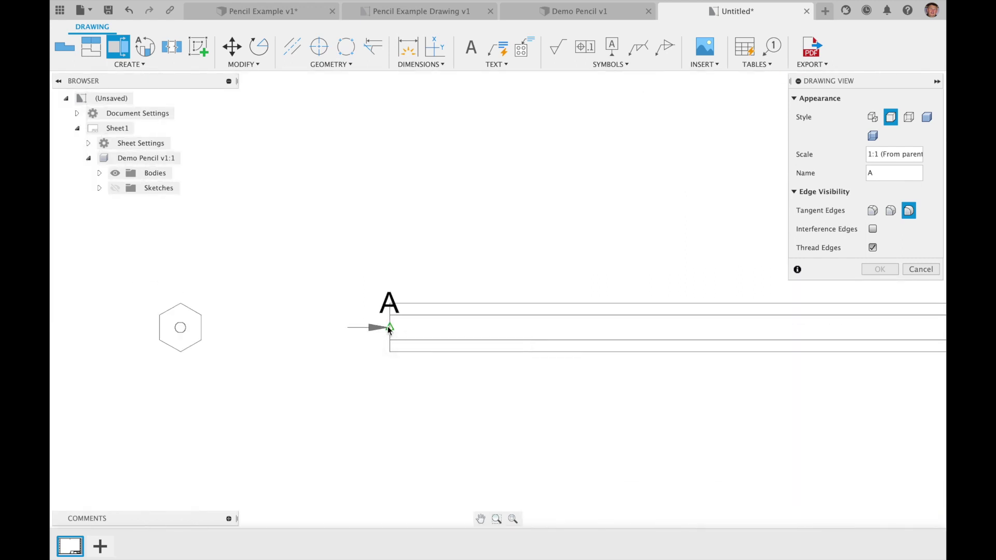
pyautogui.click(364, 328)
pyautogui.scroll(-5, 358, 329)
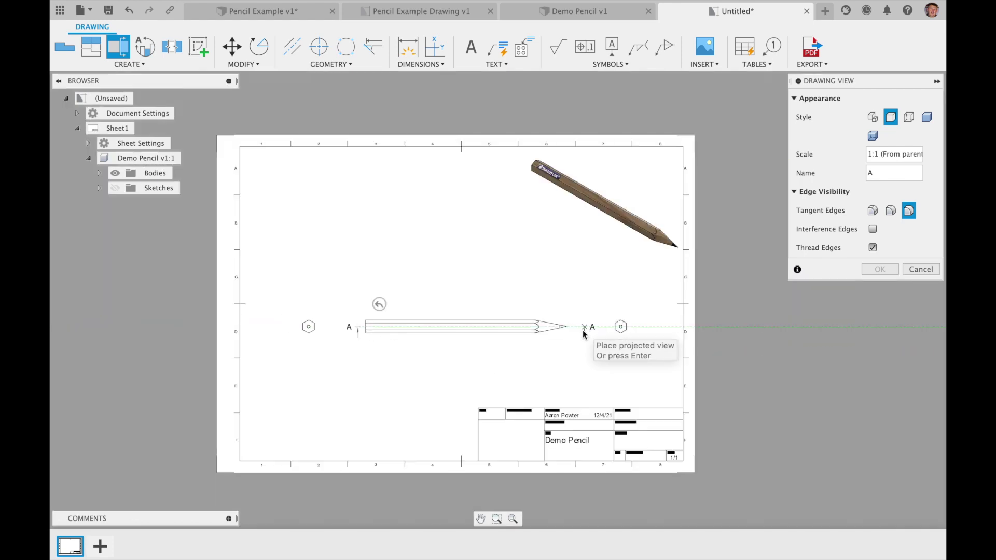
pyautogui.click(582, 326)
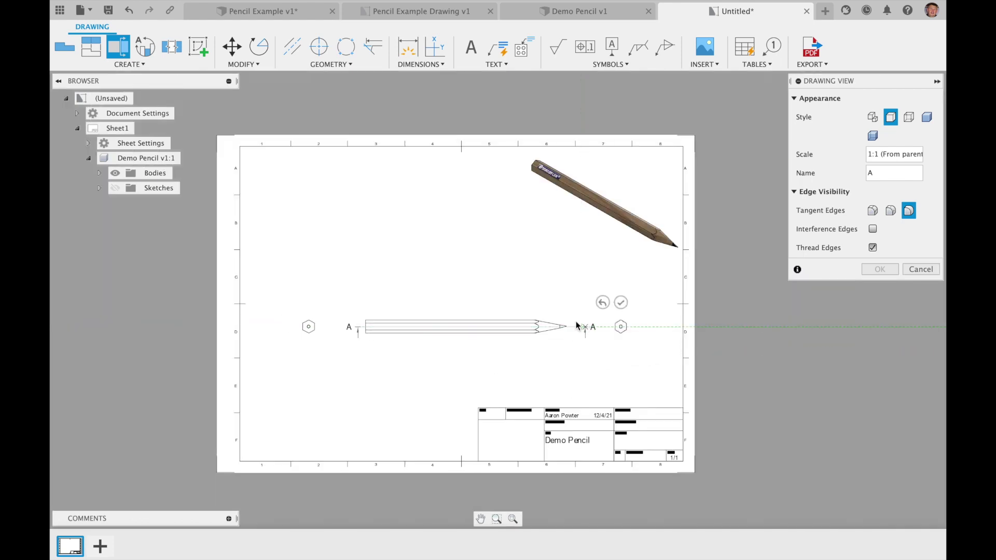
pyautogui.click(622, 304)
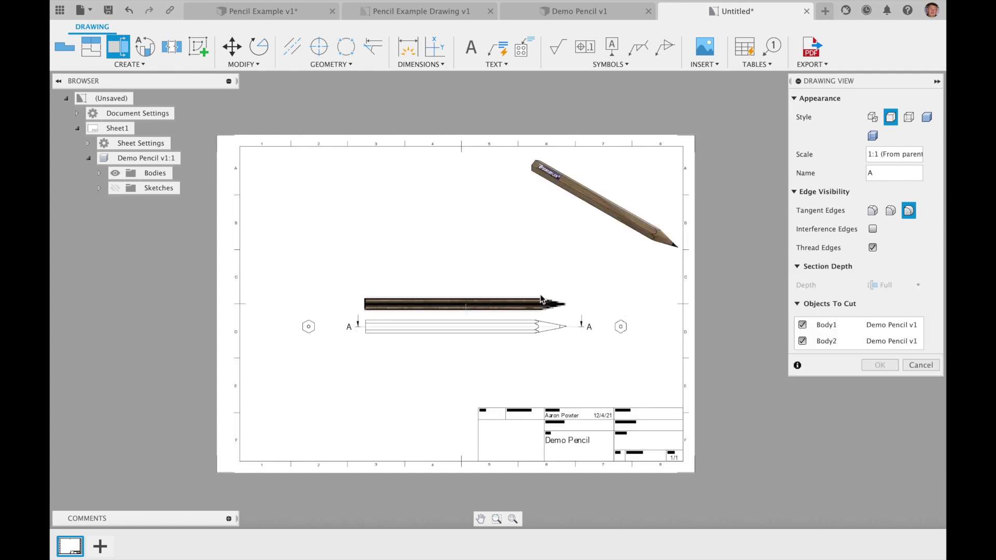
# Step: Place section view A-A above the front view at full depth and set its style to Shaded
pyautogui.click(485, 238)
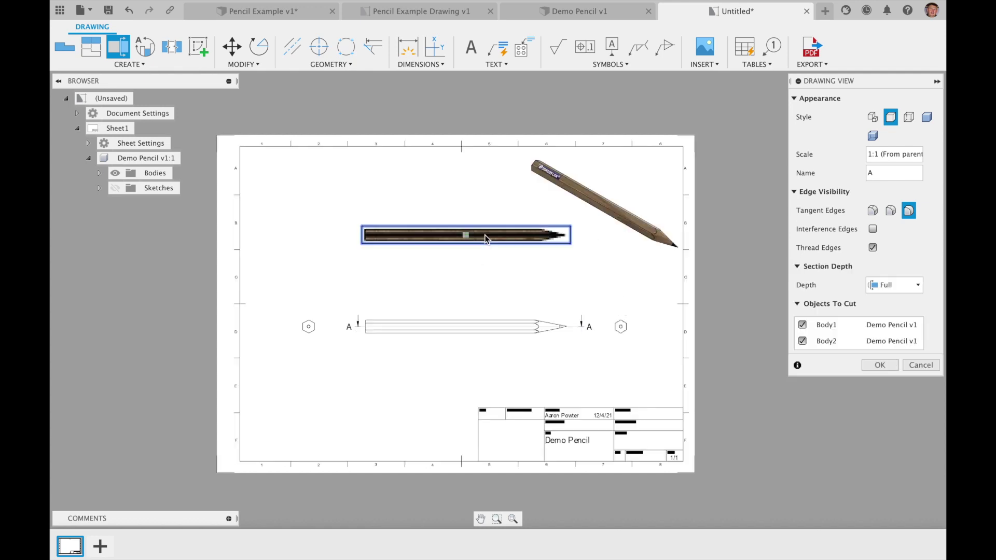
pyautogui.click(881, 365)
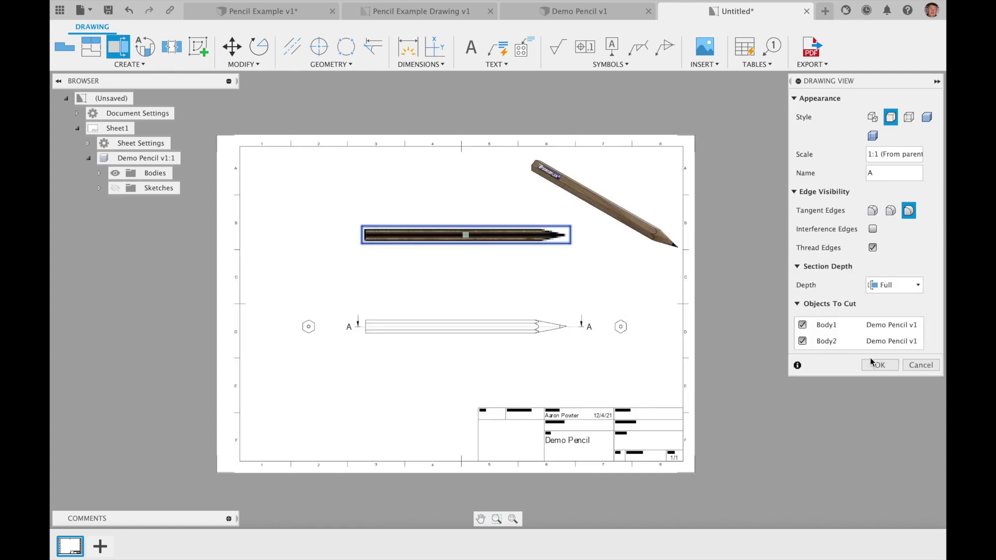
pyautogui.click(927, 120)
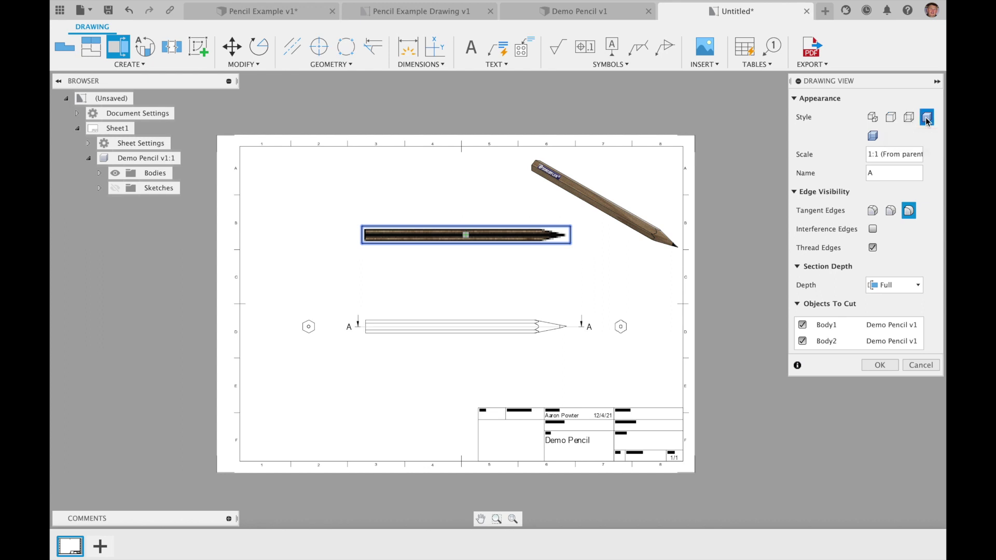
pyautogui.click(888, 365)
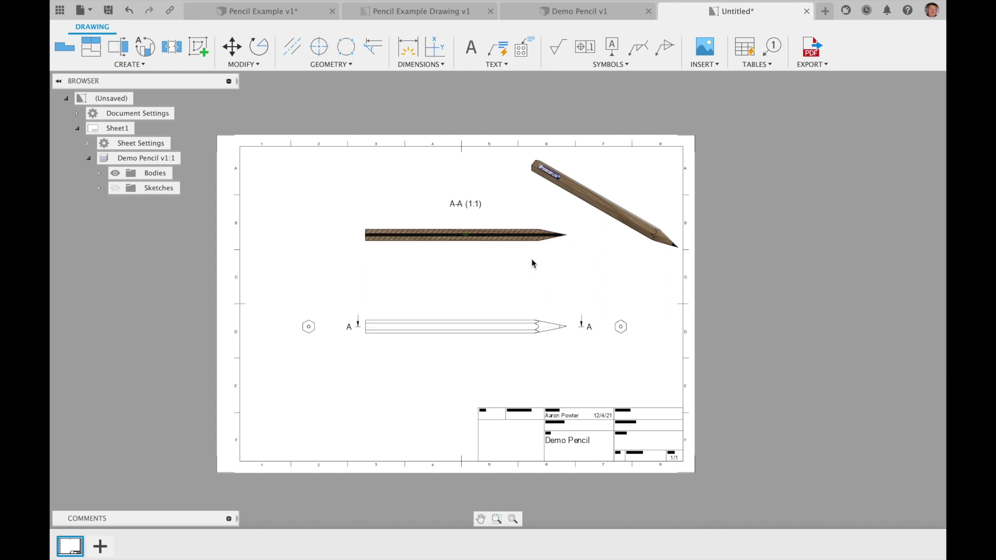
# Step: Insert the image 3RD Angle (1).png from the computer's Downloads folder into the sheet's lower-left corner at scale 0.70
pyautogui.scroll(3, 480, 229)
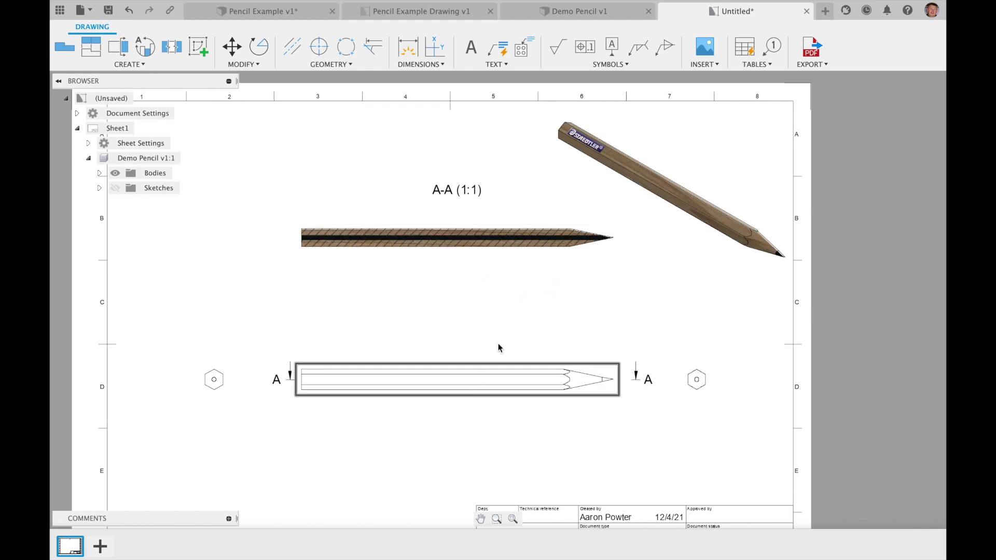
pyautogui.scroll(-5, 497, 344)
pyautogui.click(513, 520)
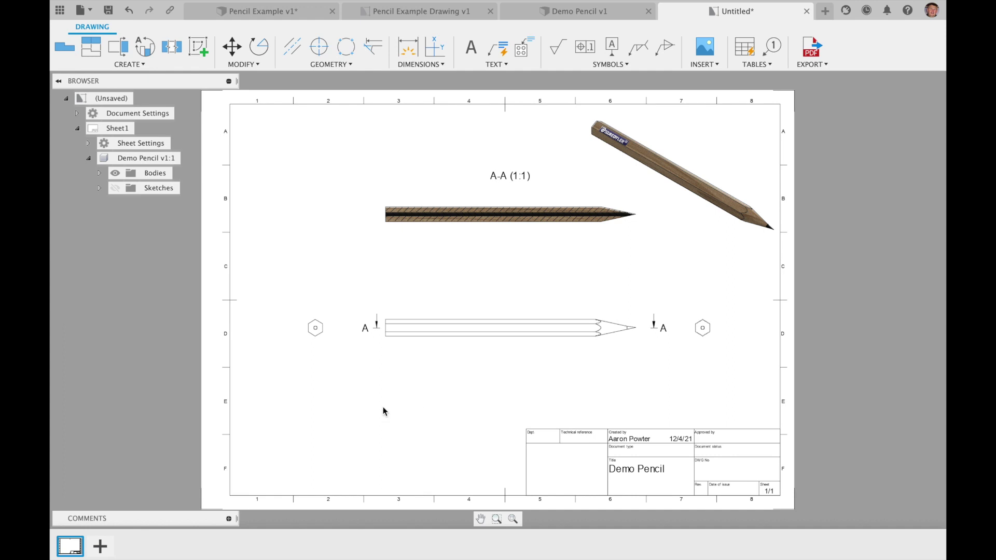
pyautogui.click(701, 70)
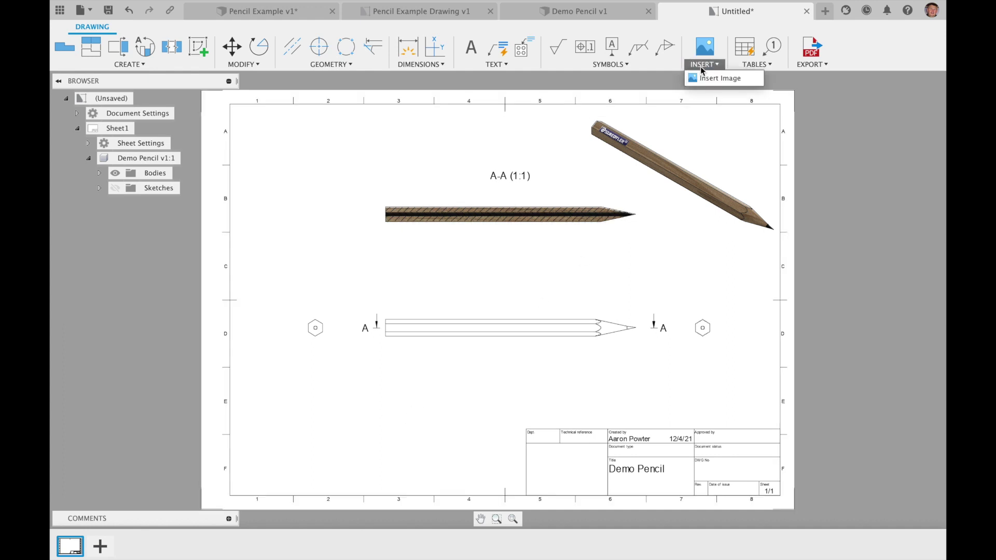
pyautogui.click(716, 82)
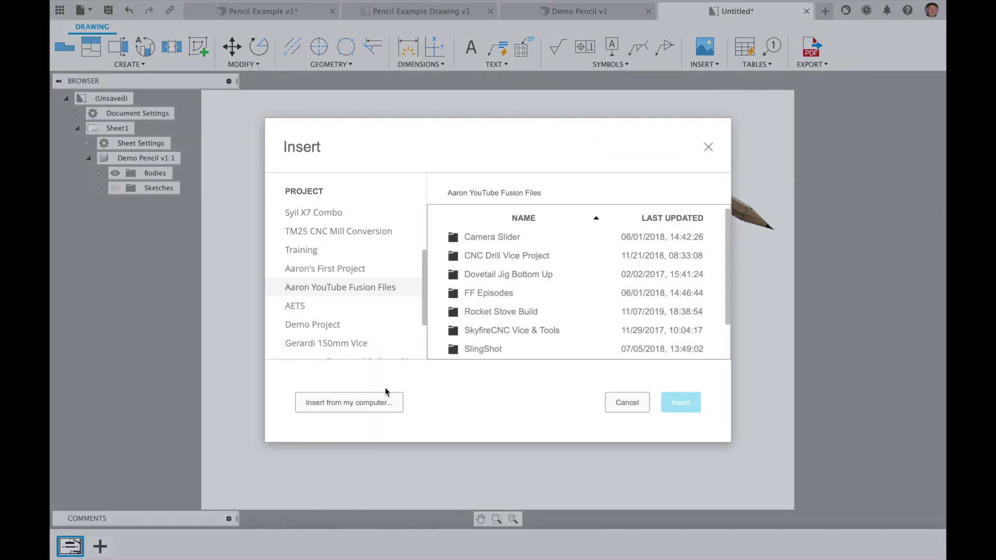
pyautogui.click(377, 402)
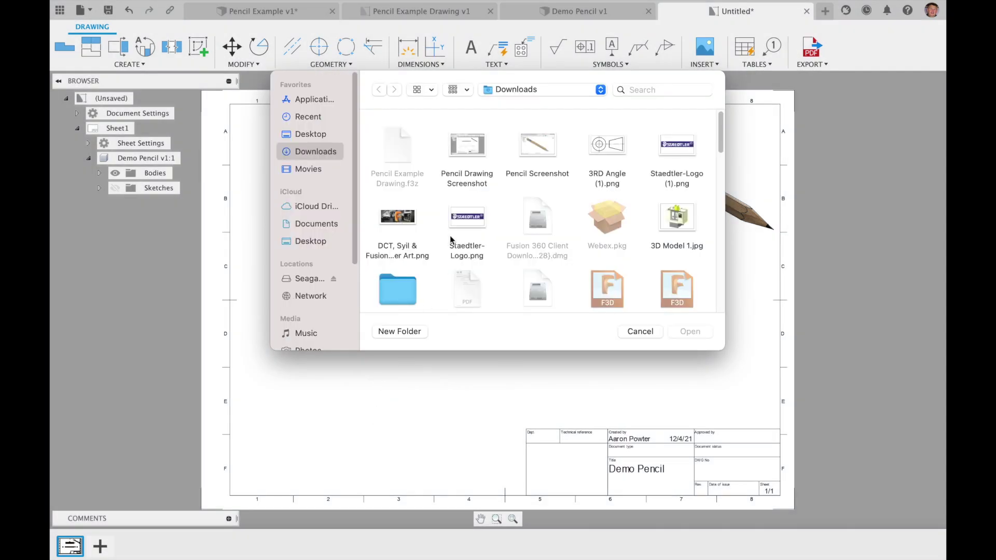
pyautogui.click(609, 147)
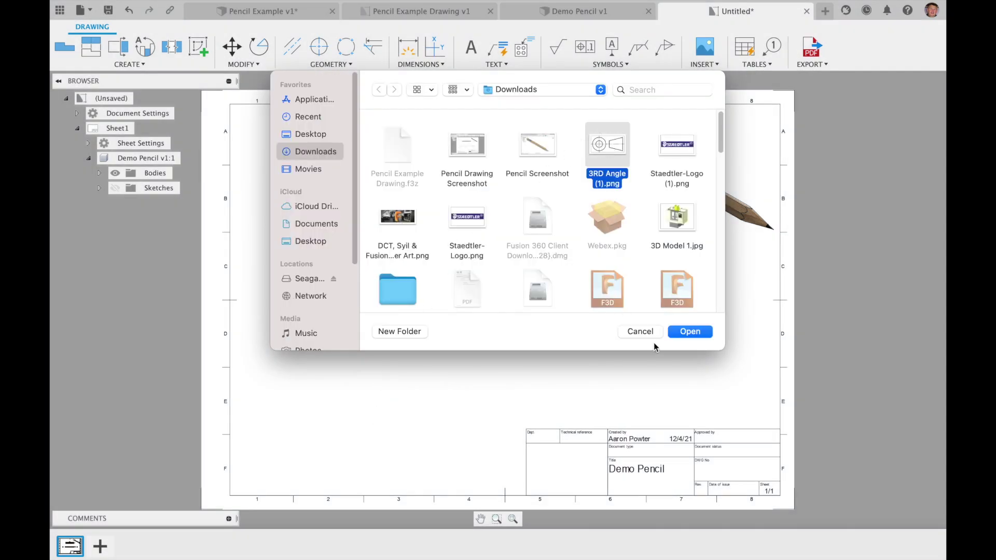
pyautogui.click(695, 332)
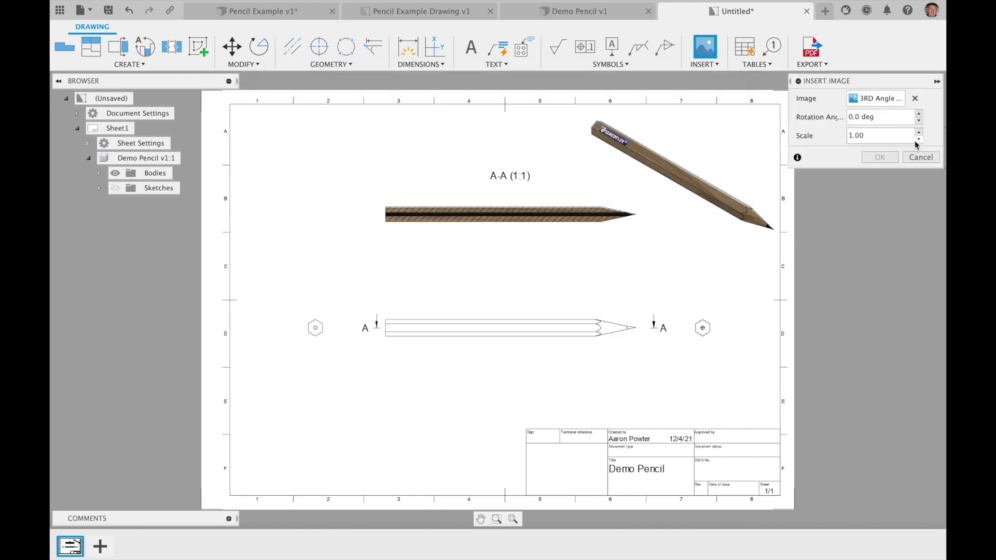
pyautogui.click(917, 140)
pyautogui.click(918, 140)
pyautogui.click(238, 487)
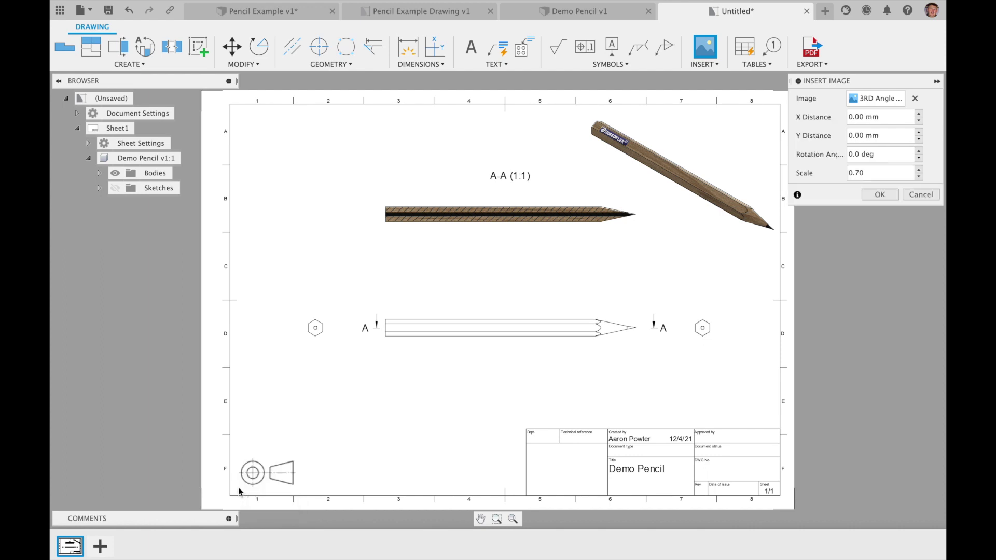
pyautogui.click(879, 194)
# Step: Add the text note "ALL MEASUREMENTS IN MM UOS" beside the third-angle projection symbol
pyautogui.scroll(2, 342, 521)
pyautogui.scroll(4, 350, 512)
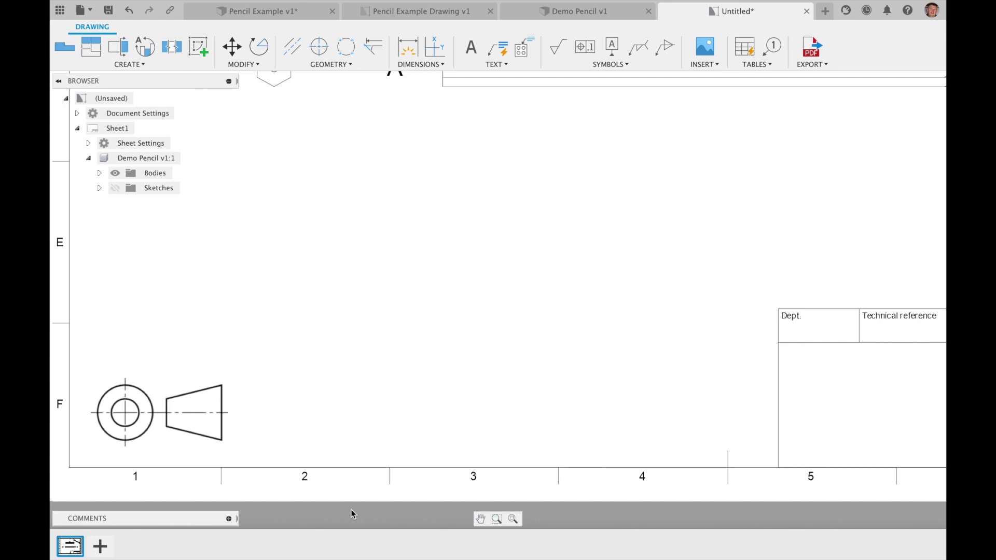
pyautogui.click(471, 46)
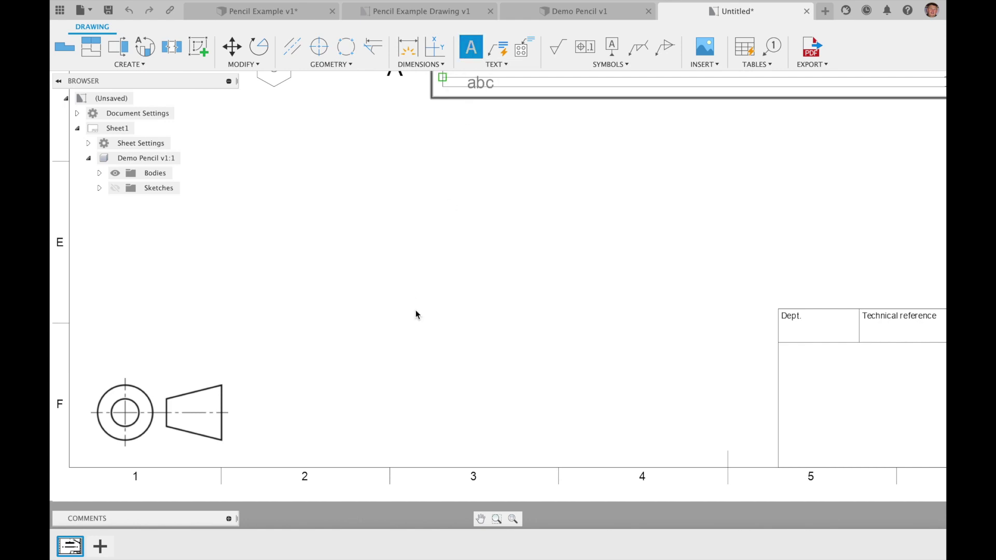
pyautogui.click(288, 413)
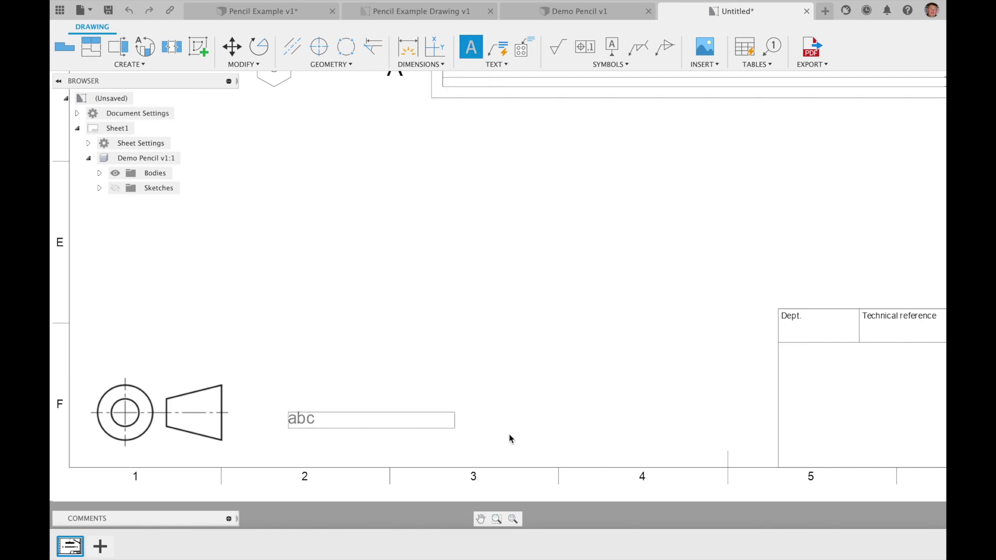
pyautogui.click(671, 442)
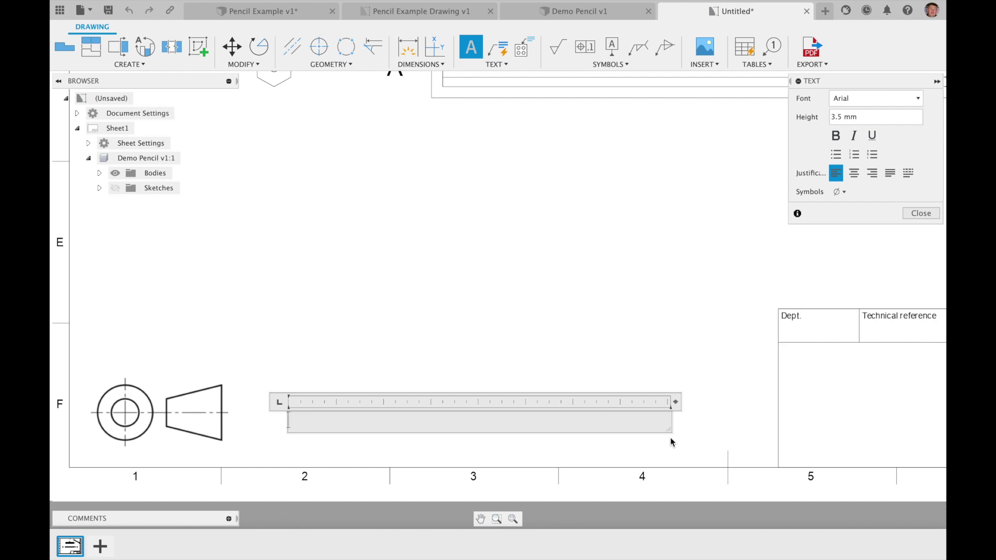
pyautogui.hscroll(-1, 670, 437)
pyautogui.write('ALL MEASUREMENTS IN MM ')
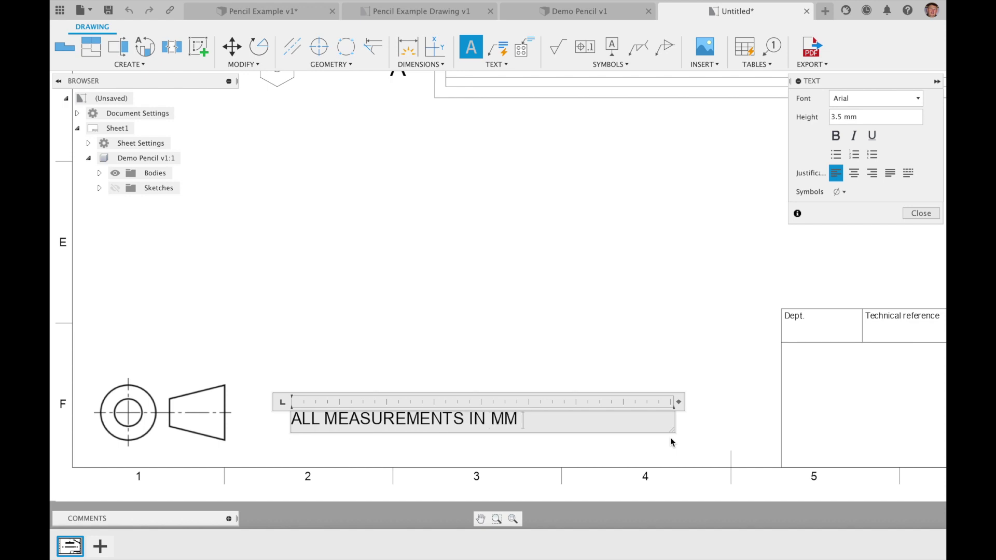
pyautogui.write('UOS')
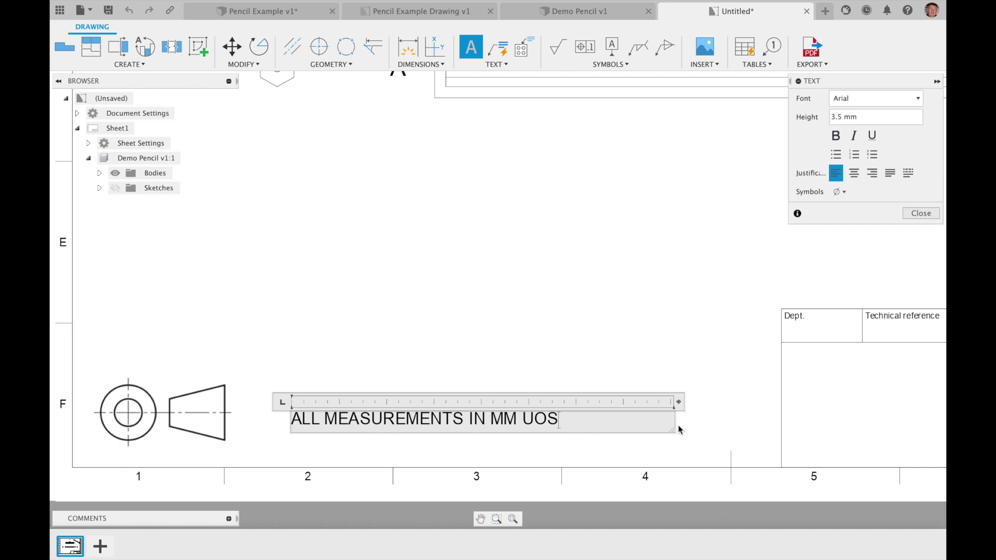
pyautogui.click(918, 213)
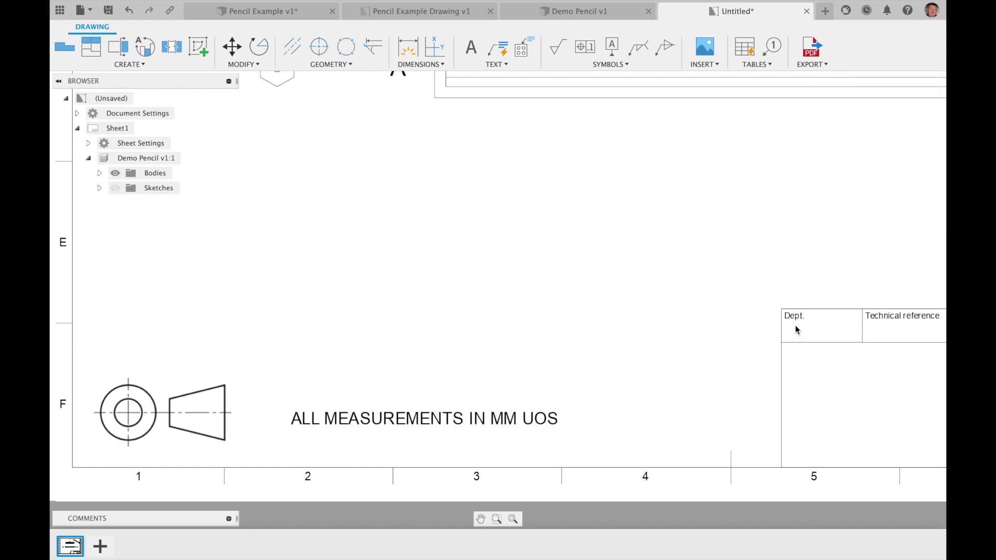
# Step: Insert the image "DCT, Syil & Fusion...er Art.png" from the computer's Downloads folder into the title block's empty logo cell at scale 0.80
pyautogui.click(512, 519)
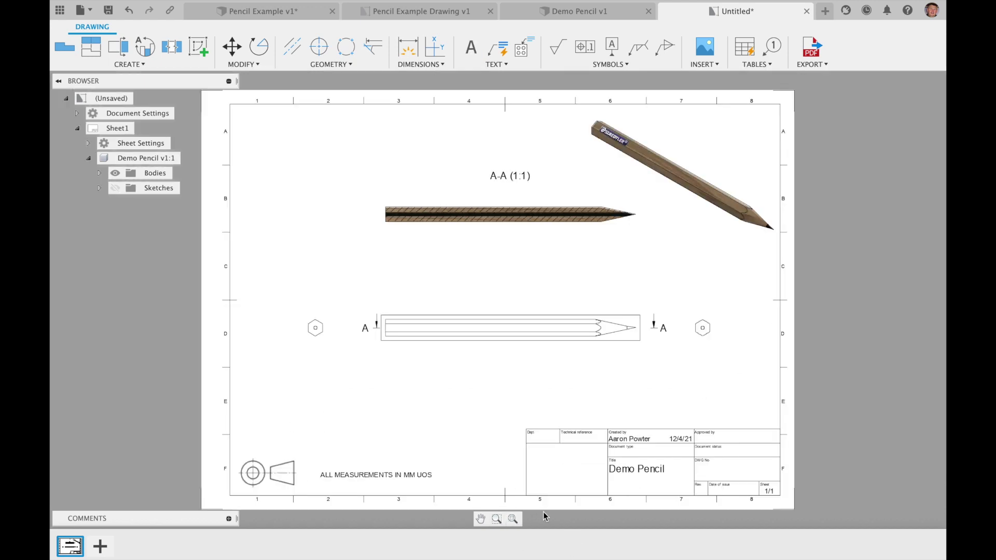
pyautogui.scroll(5, 639, 515)
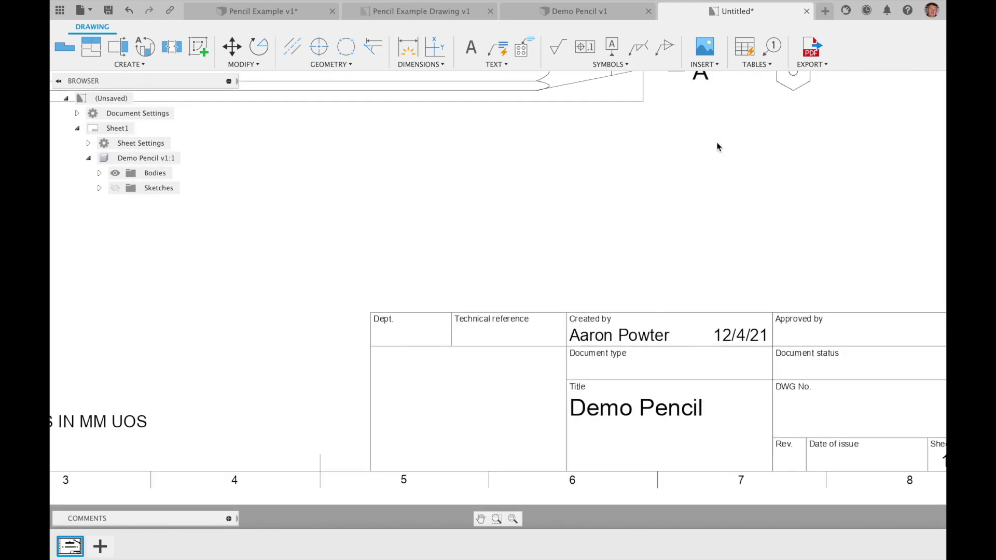
pyautogui.click(704, 69)
pyautogui.click(708, 80)
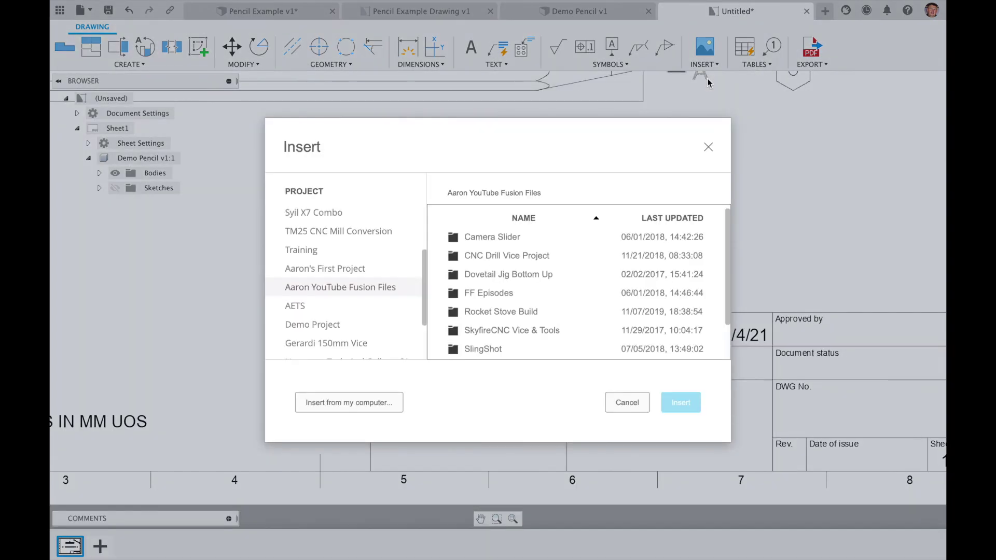
pyautogui.click(374, 405)
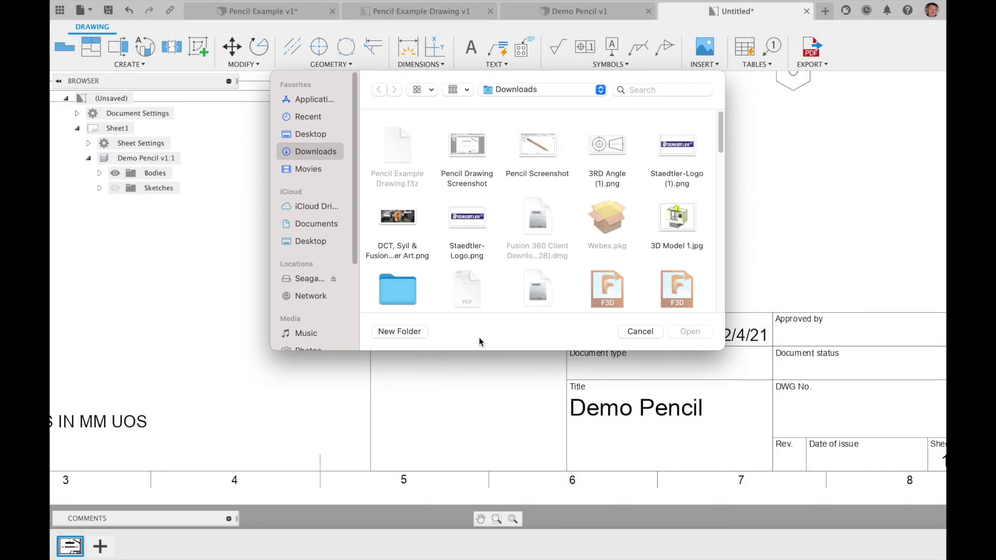
pyautogui.click(400, 215)
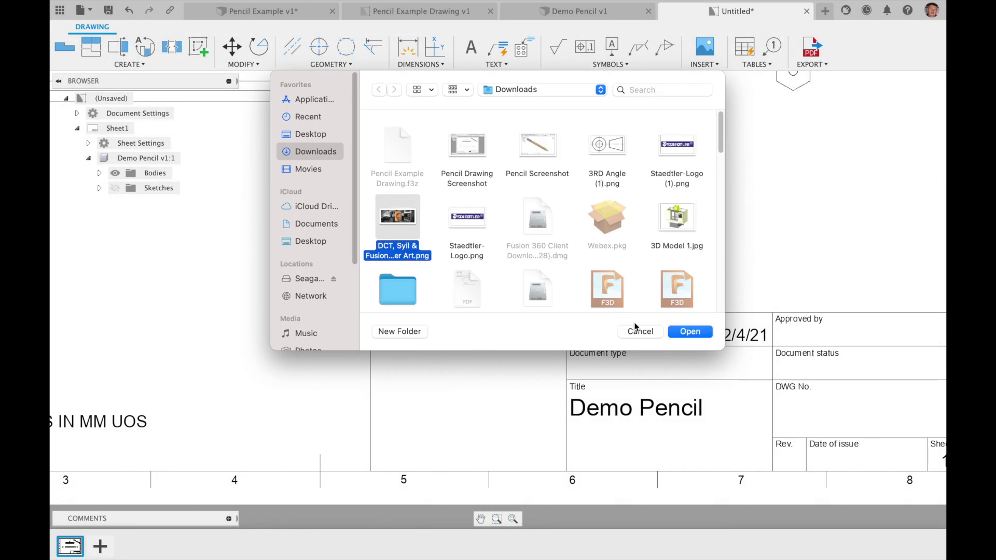
pyautogui.click(706, 331)
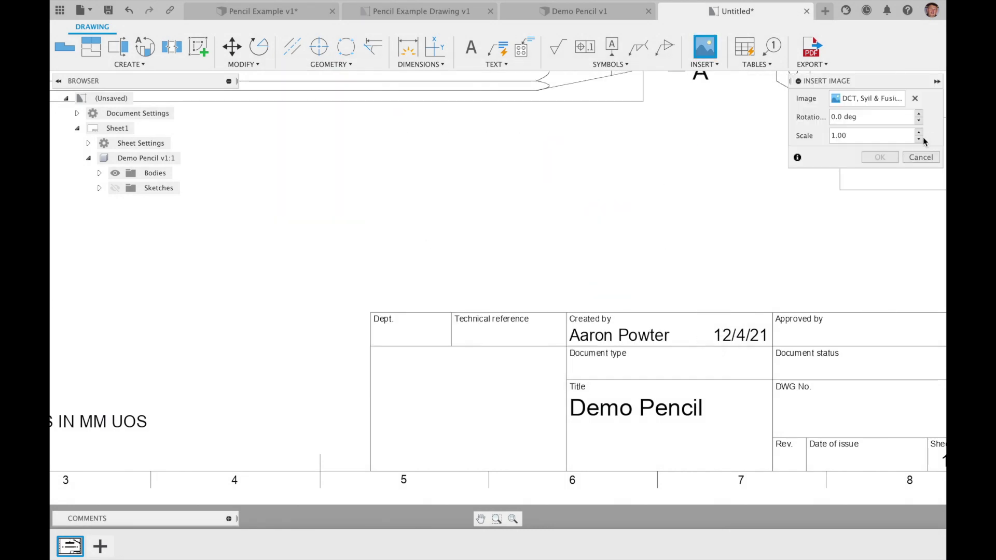
pyautogui.click(919, 139)
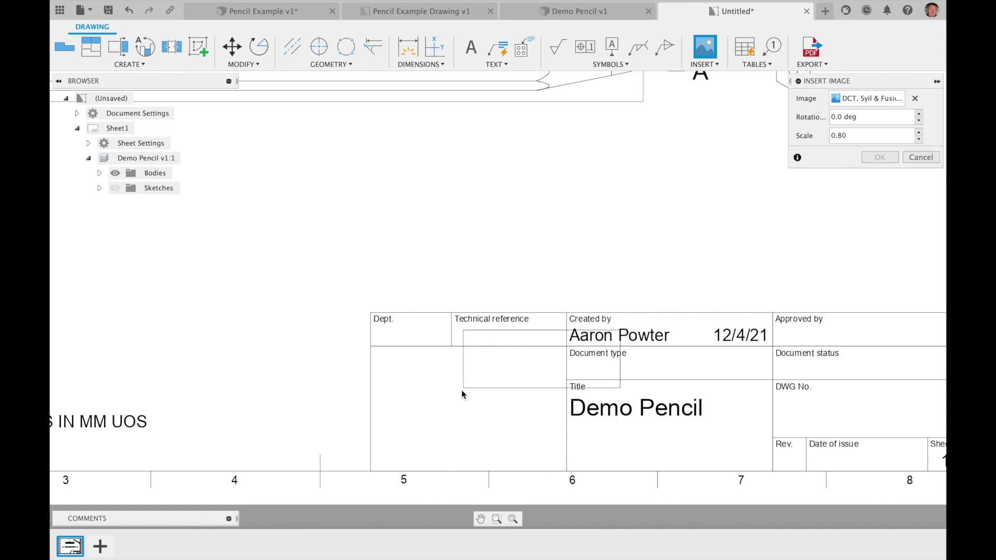
pyautogui.click(390, 437)
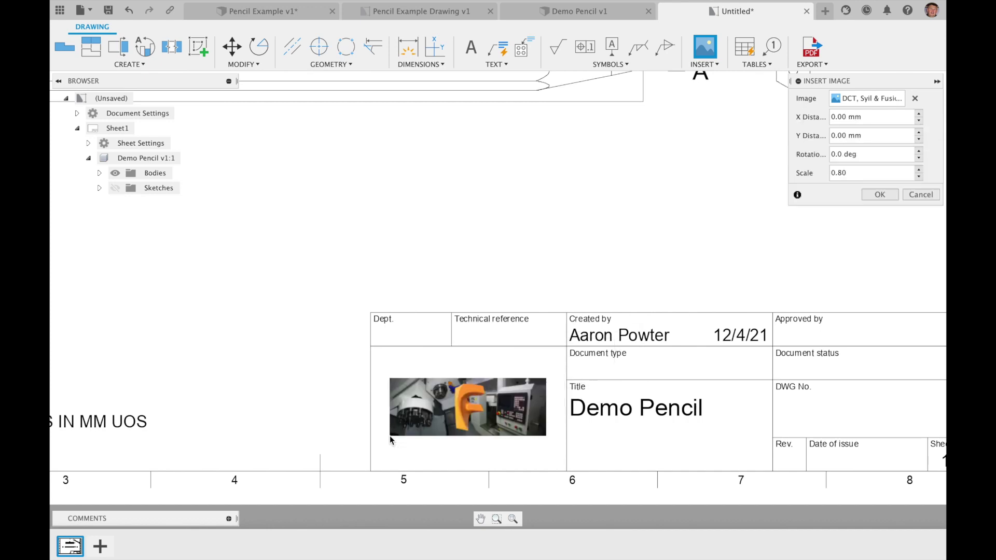
pyautogui.click(879, 195)
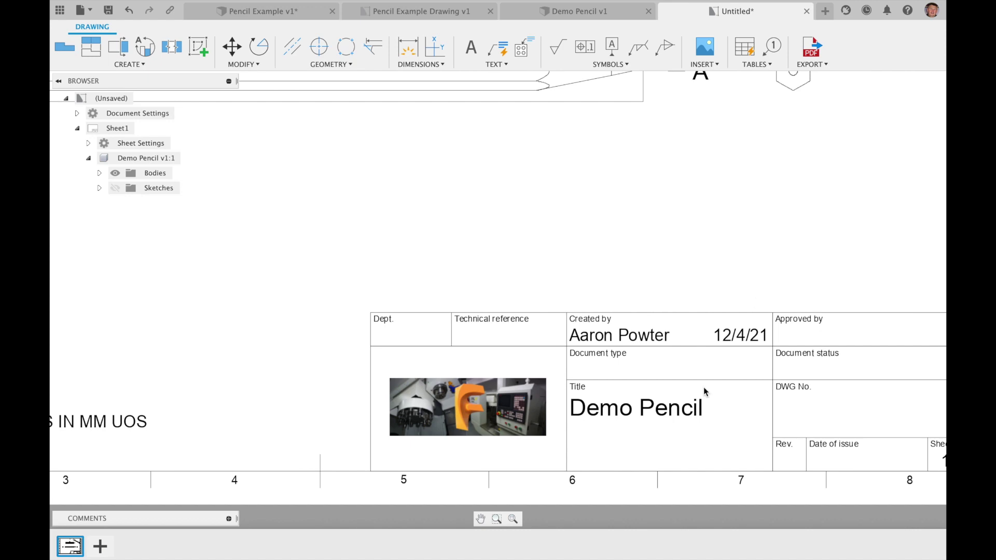
# Step: Add the text label "SECTION VIEW" beneath section view A-A and narrow its text box to fit
pyautogui.scroll(-5, 575, 307)
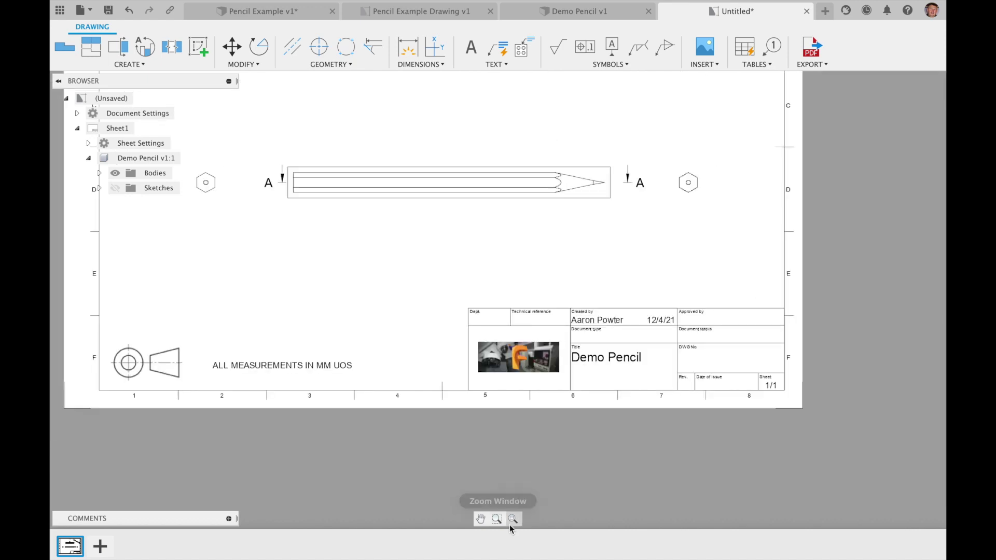
pyautogui.click(511, 523)
pyautogui.click(470, 47)
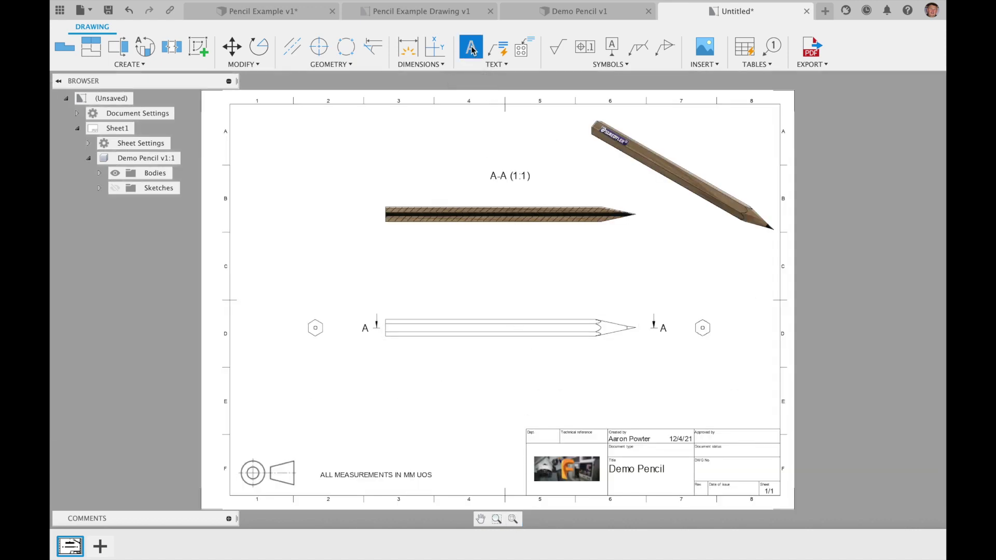
pyautogui.click(555, 258)
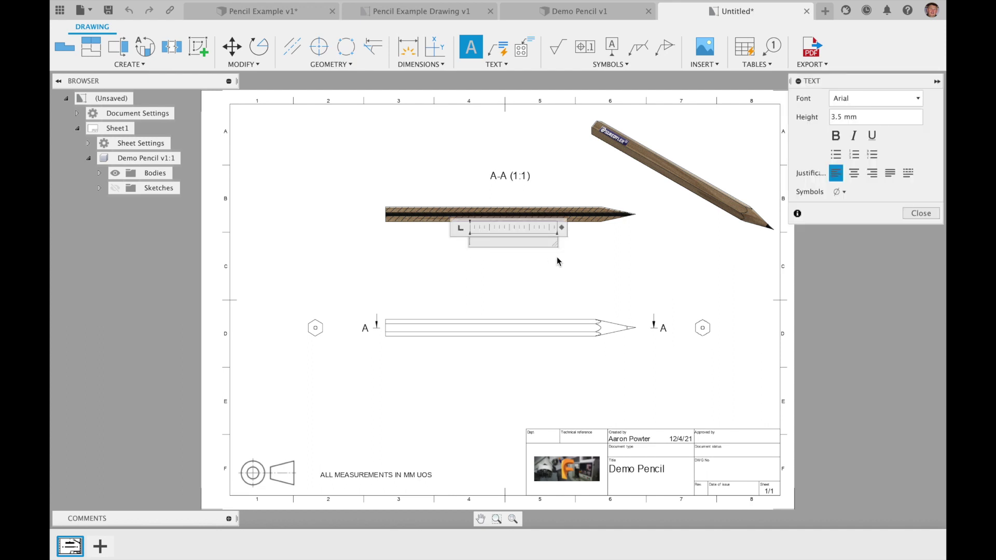
pyautogui.write('SECTION VIEW')
pyautogui.moveTo(554, 247); pyautogui.dragTo(529, 247)
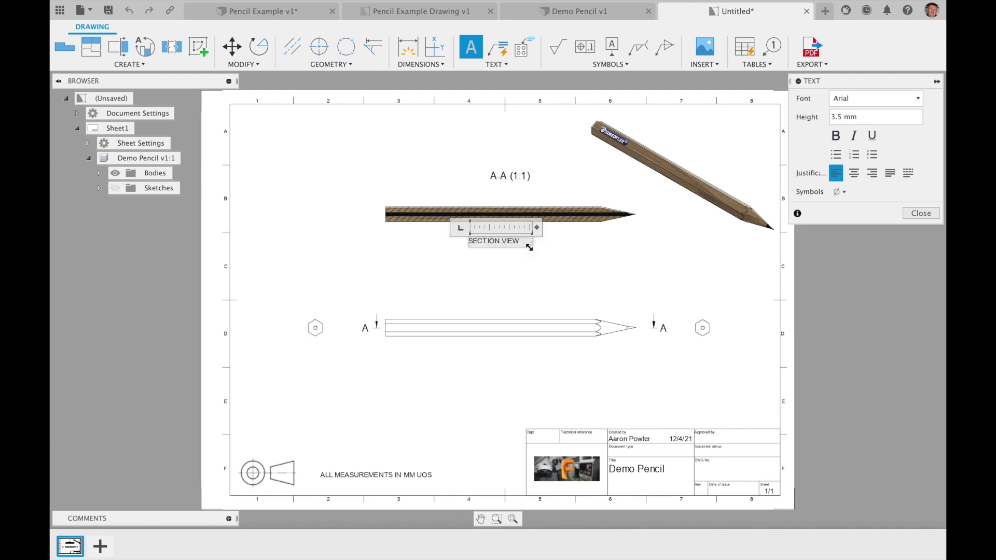
pyautogui.click(921, 213)
# Step: Add the text label "FRONT VIEW", narrow its text box to fit, and position it beneath the front view
pyautogui.click(471, 47)
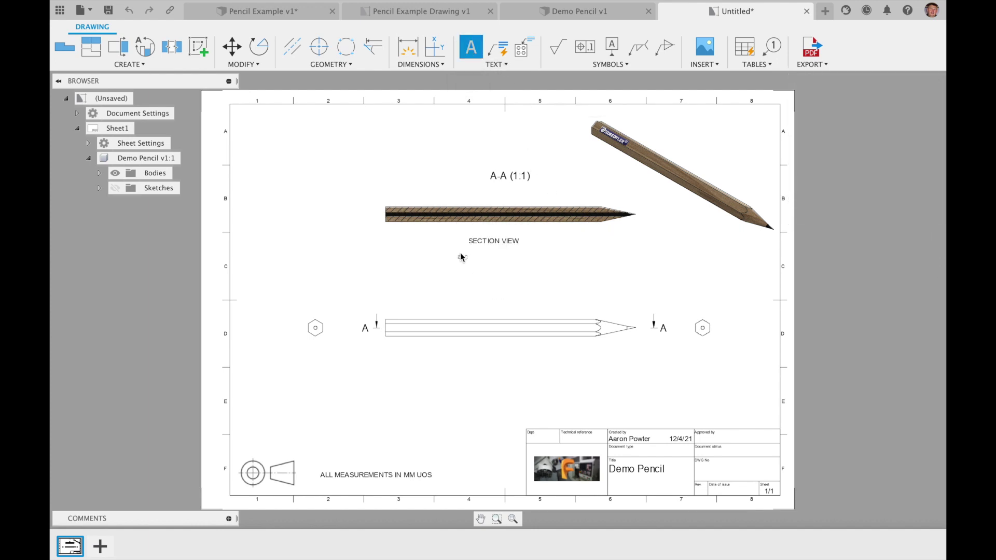
pyautogui.click(515, 270)
pyautogui.write('FRONT VIW')
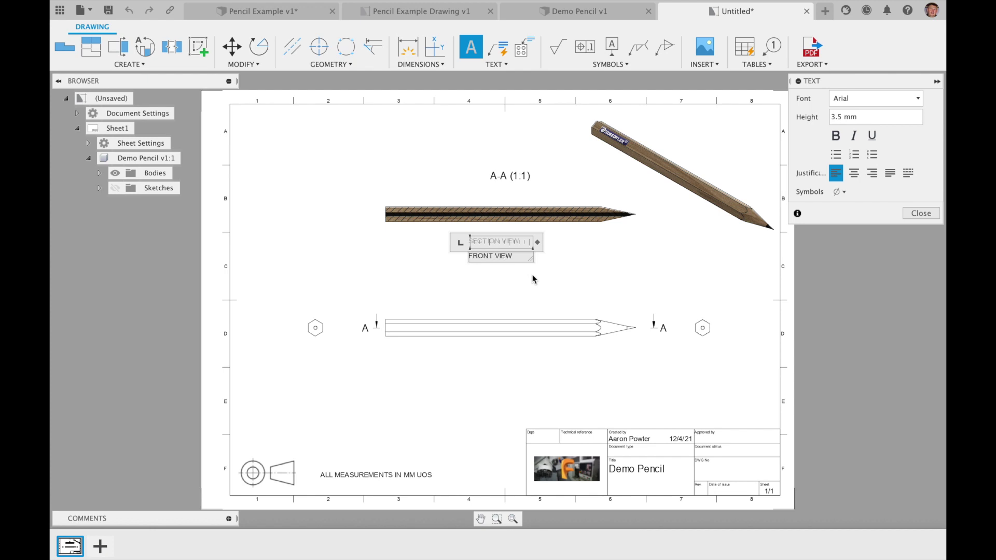
pyautogui.moveTo(531, 261); pyautogui.dragTo(519, 260)
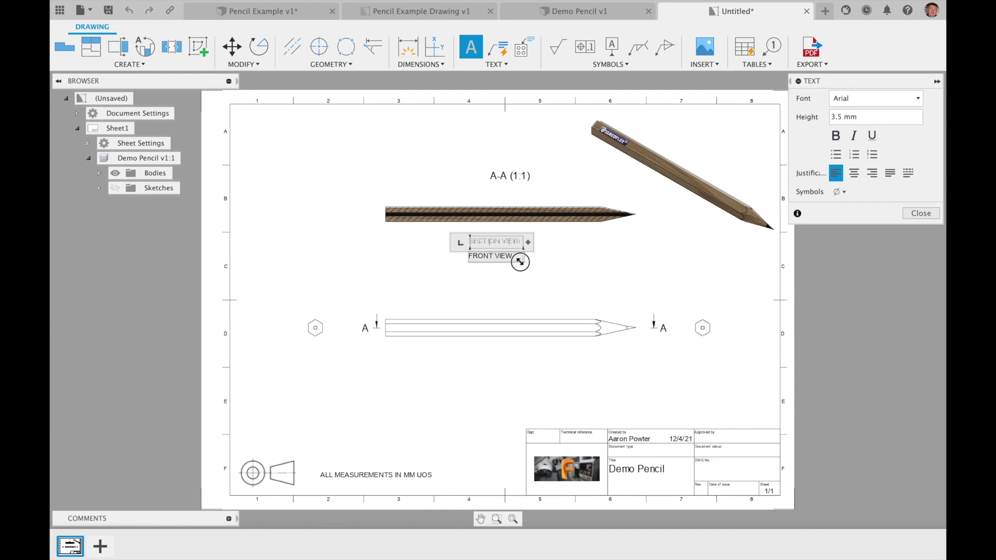
pyautogui.click(916, 215)
pyautogui.click(475, 256)
pyautogui.moveTo(471, 258); pyautogui.dragTo(470, 356)
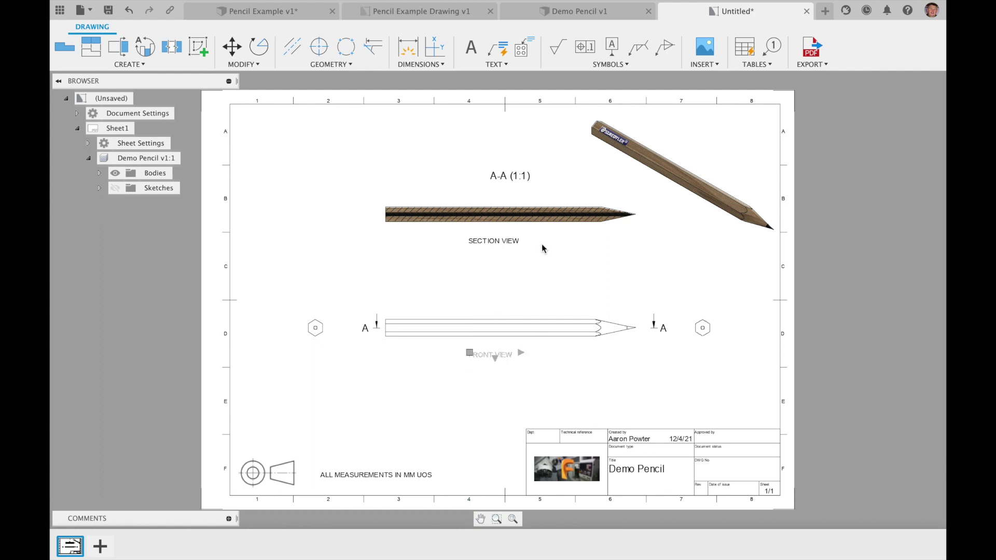
# Step: Add the text label "ISOMETRIC VIEW" in the free space below the section view and narrow its text box to fit
pyautogui.click(471, 47)
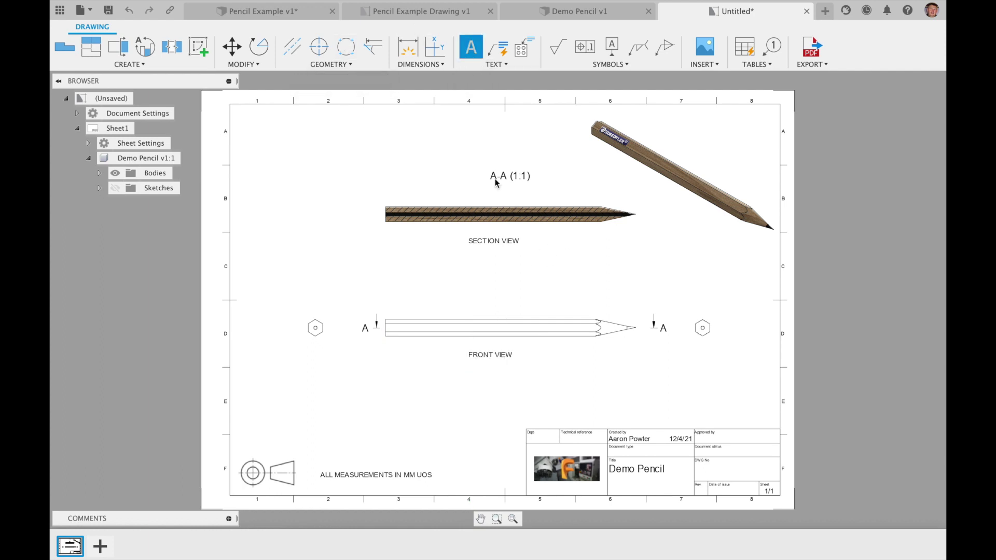
pyautogui.moveTo(583, 262); pyautogui.dragTo(679, 267)
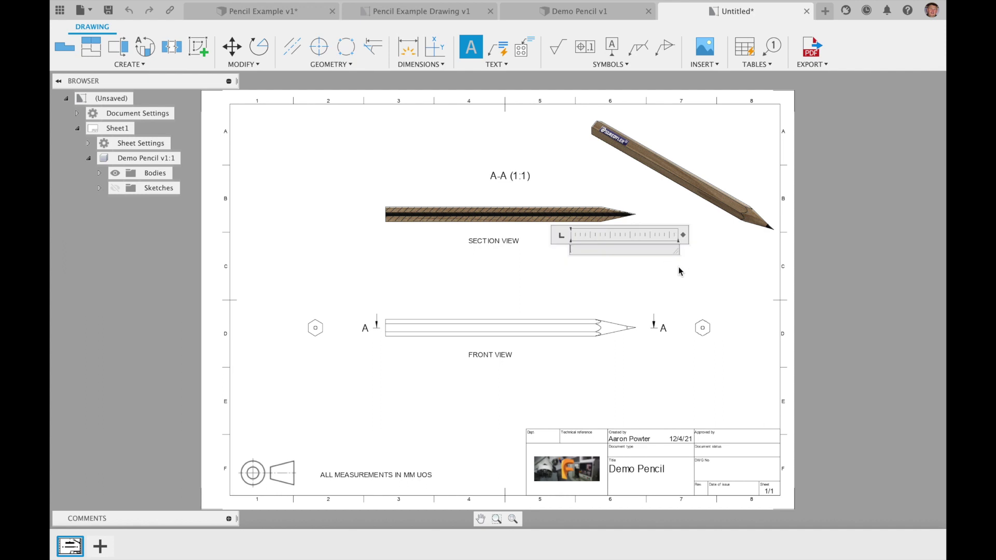
pyautogui.write('SOME')
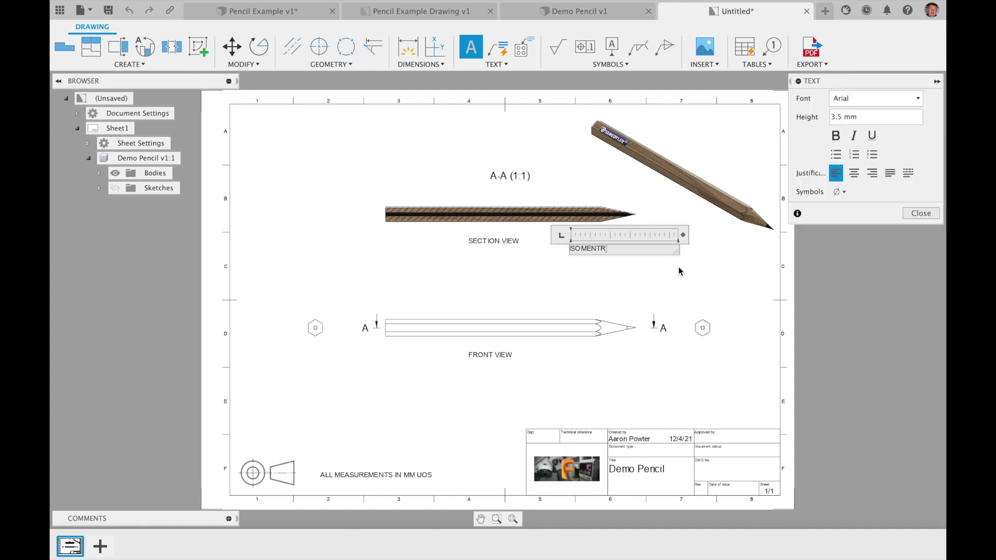
pyautogui.write('TRIC VIEW')
pyautogui.moveTo(675, 251); pyautogui.dragTo(645, 254)
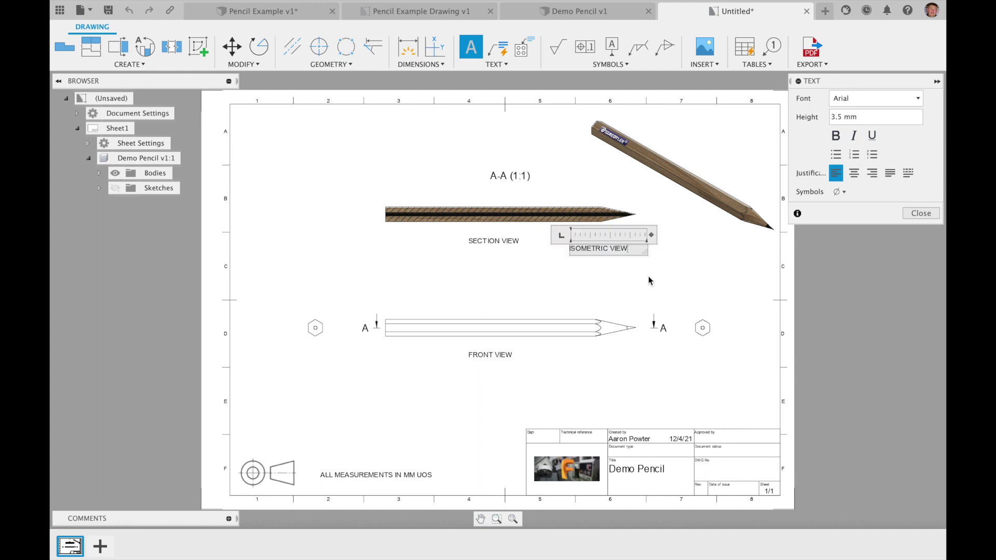
pyautogui.click(920, 214)
# Step: Move the isometric view slightly higher on the sheet and position its label just below the pencil tip
pyautogui.moveTo(571, 246)
pyautogui.mouseDown()
pyautogui.moveTo(669, 218)
pyautogui.moveTo(637, 254)
pyautogui.moveTo(675, 169)
pyautogui.moveTo(685, 172)
pyautogui.mouseUp()
pyautogui.click(669, 188)
pyautogui.click(711, 220)
pyautogui.moveTo(673, 217); pyautogui.dragTo(682, 230)
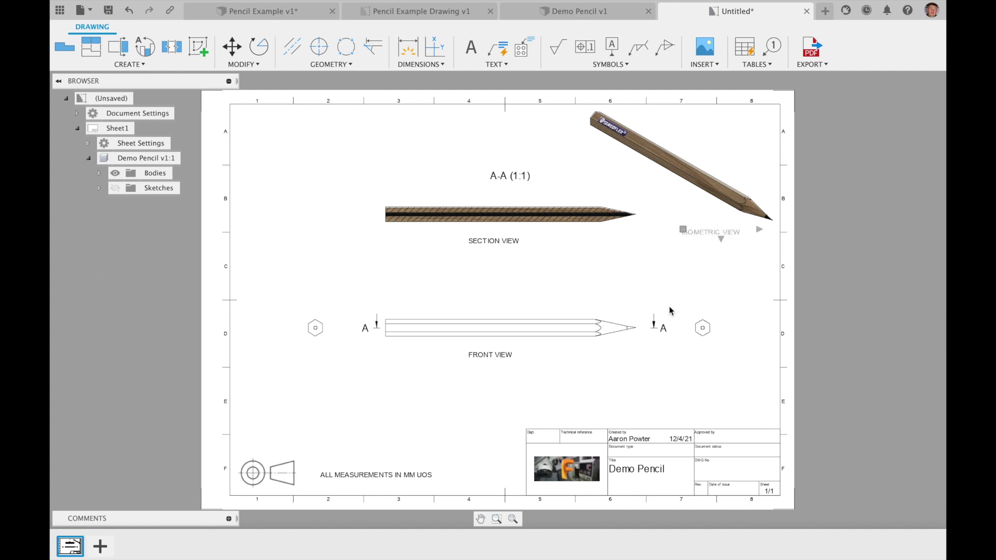
pyautogui.click(667, 301)
# Step: Add the text label "LEFT SIDE VIEW", widen its text box to a single line, and centre it beneath the left end view
pyautogui.click(471, 47)
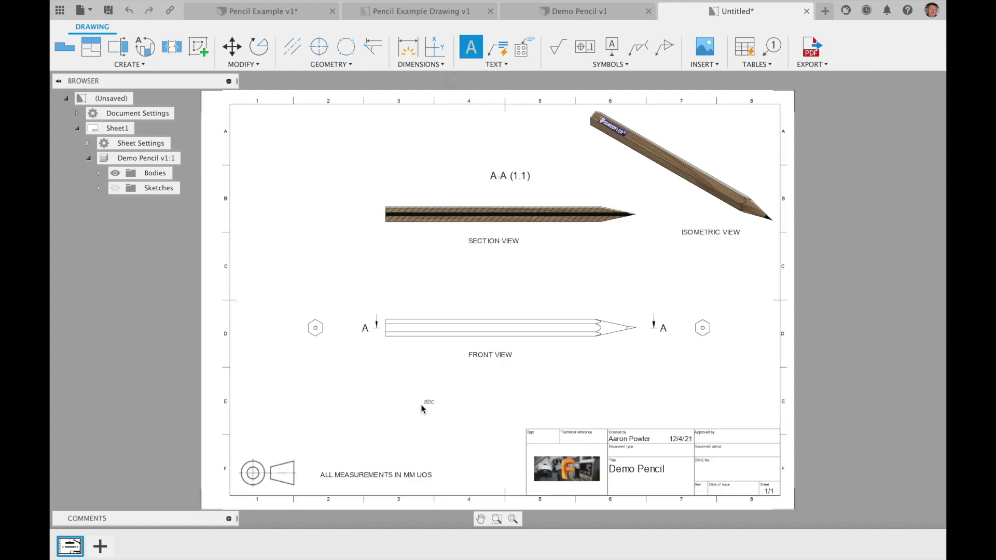
pyautogui.click(309, 366)
pyautogui.click(347, 378)
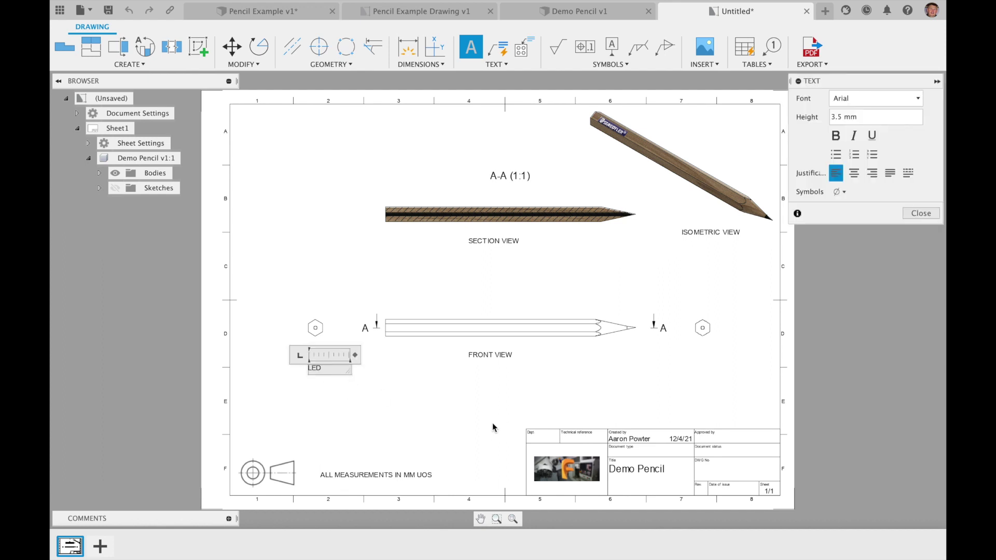
pyautogui.write('LEFT SIDE VIEW')
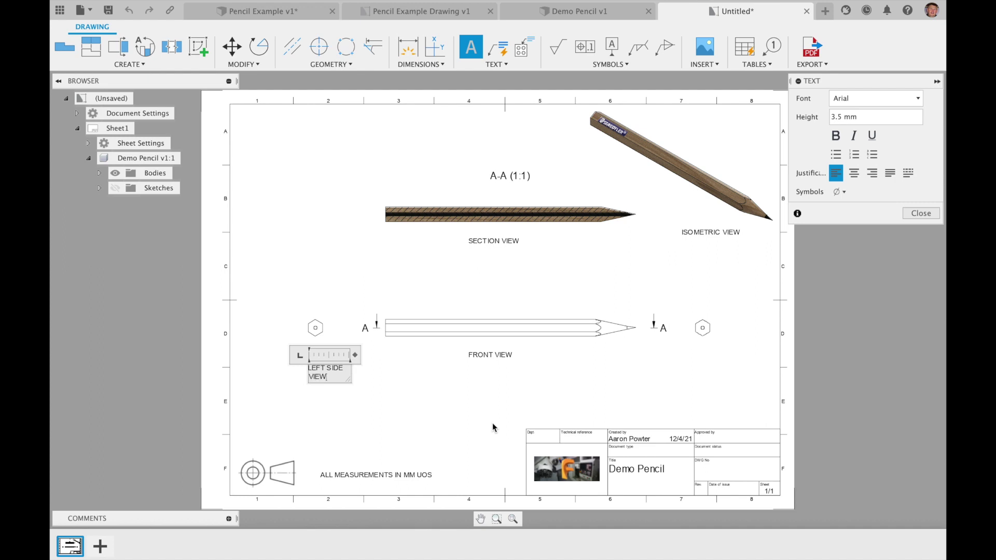
pyautogui.moveTo(348, 377); pyautogui.dragTo(367, 374)
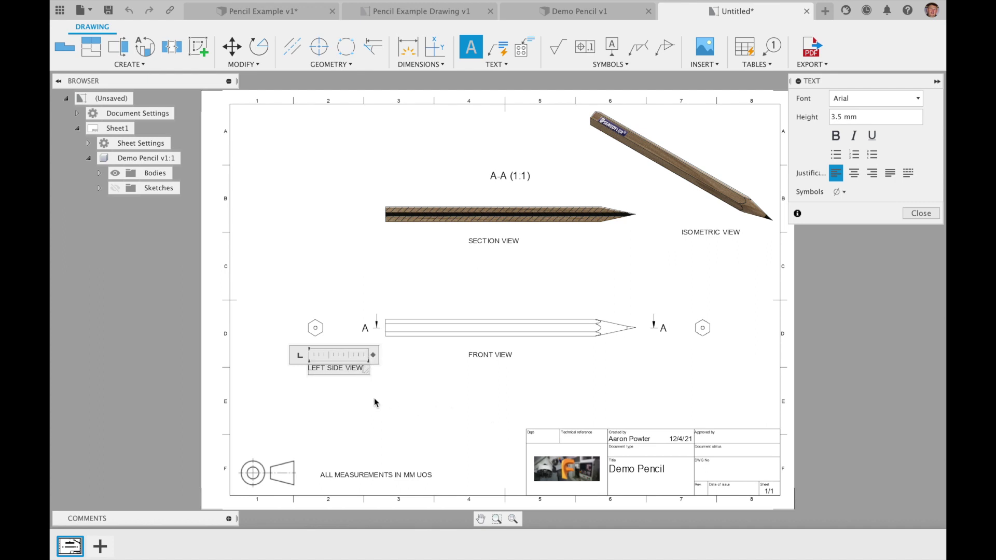
pyautogui.click(374, 397)
pyautogui.moveTo(322, 369); pyautogui.dragTo(289, 354)
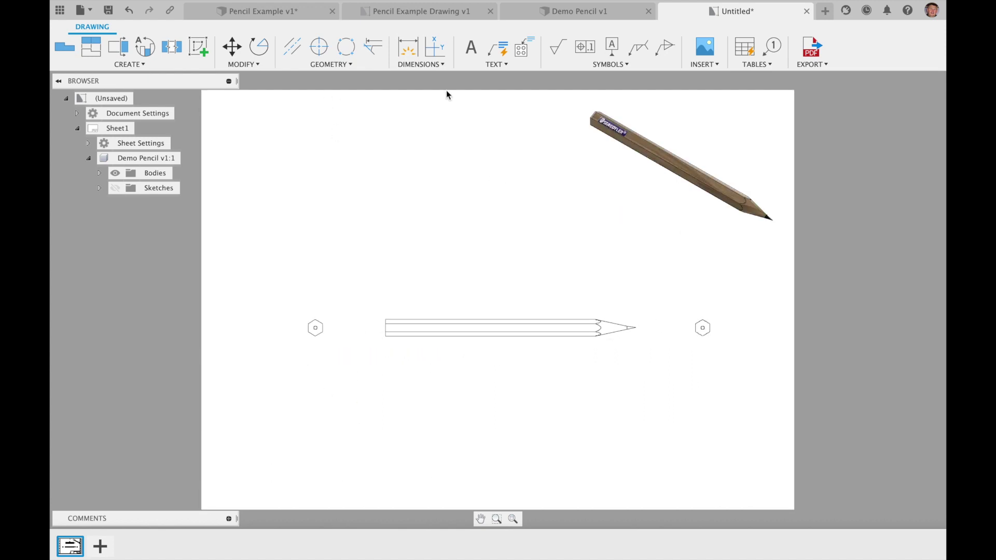
# Step: Add the text label "RIGHT SIDE VIEW", narrow its text box to fit, and centre it beneath the right end view
pyautogui.click(470, 47)
pyautogui.click(488, 385)
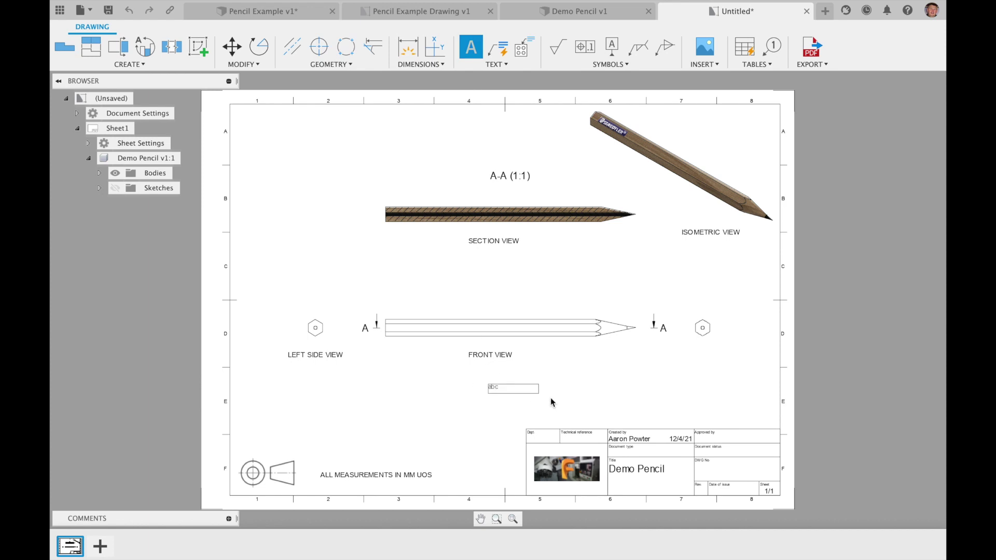
pyautogui.click(583, 400)
pyautogui.write('RIGHT')
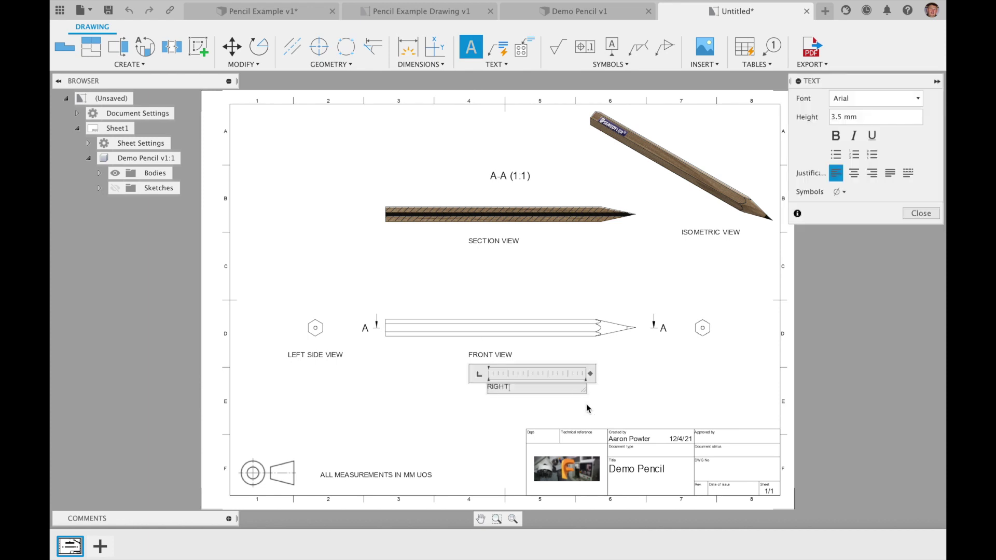
pyautogui.write(' SIDE VIEW')
pyautogui.moveTo(584, 390); pyautogui.dragTo(558, 390)
pyautogui.click(920, 213)
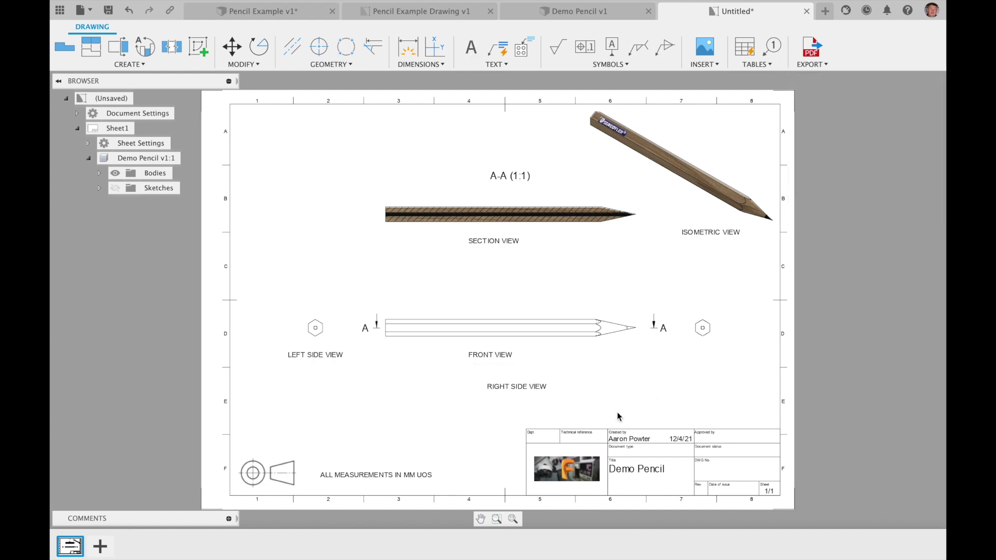
pyautogui.moveTo(486, 385); pyautogui.dragTo(674, 356)
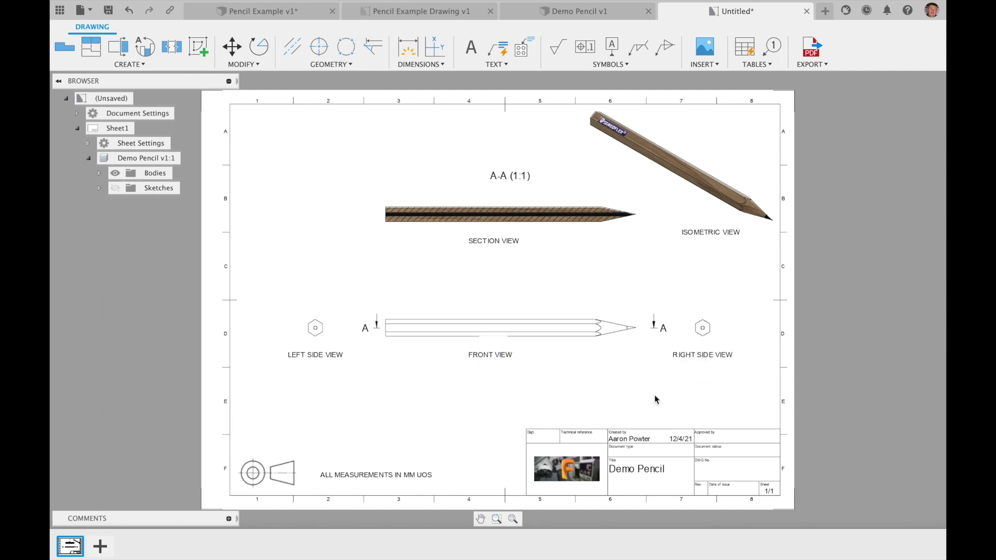
# Step: Add center marks to the lead circles in the left and right side views
pyautogui.click(319, 47)
pyautogui.click(315, 330)
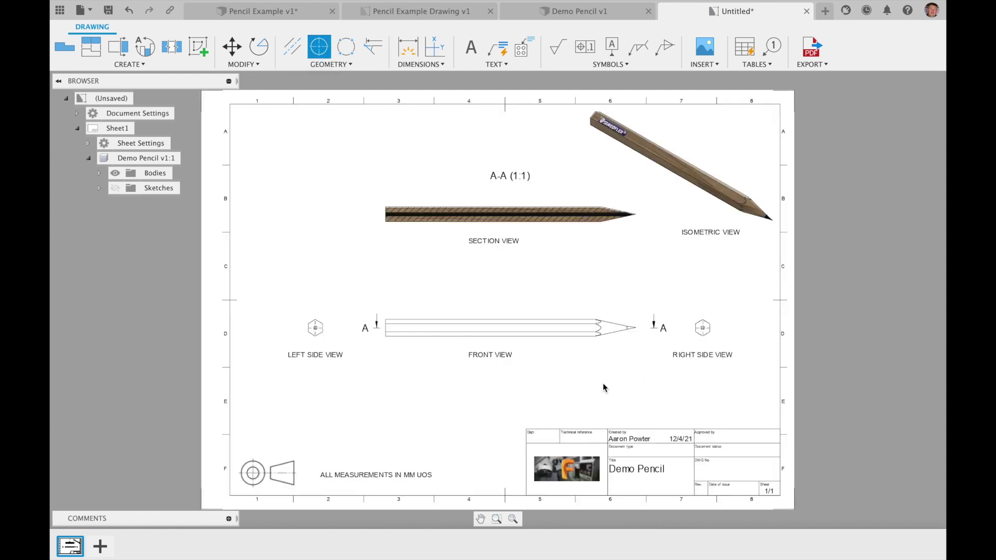
pyautogui.click(345, 66)
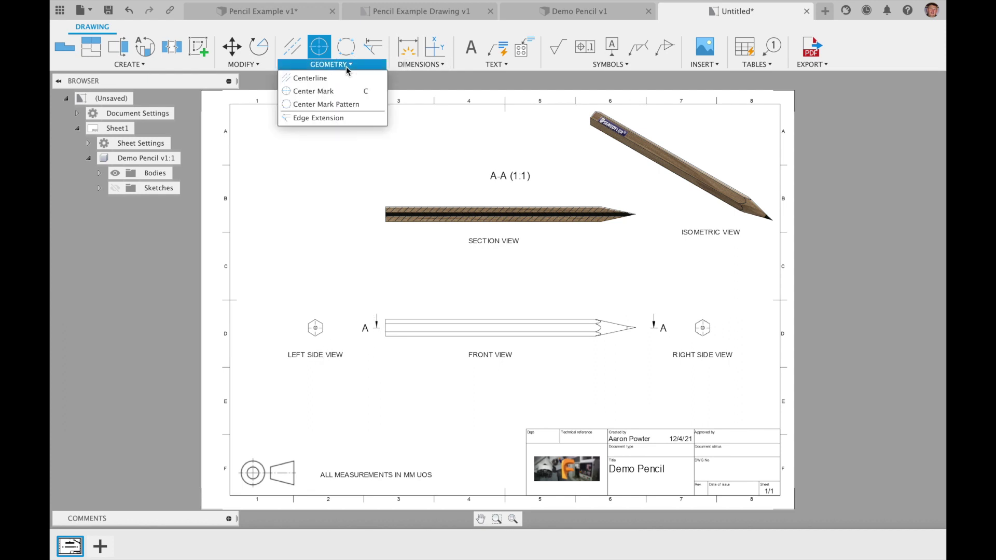
# Step: Dimension the hexagon's width across its vertical flats in the left side view, placing the dimension above the view
pyautogui.click(430, 65)
pyautogui.click(430, 65)
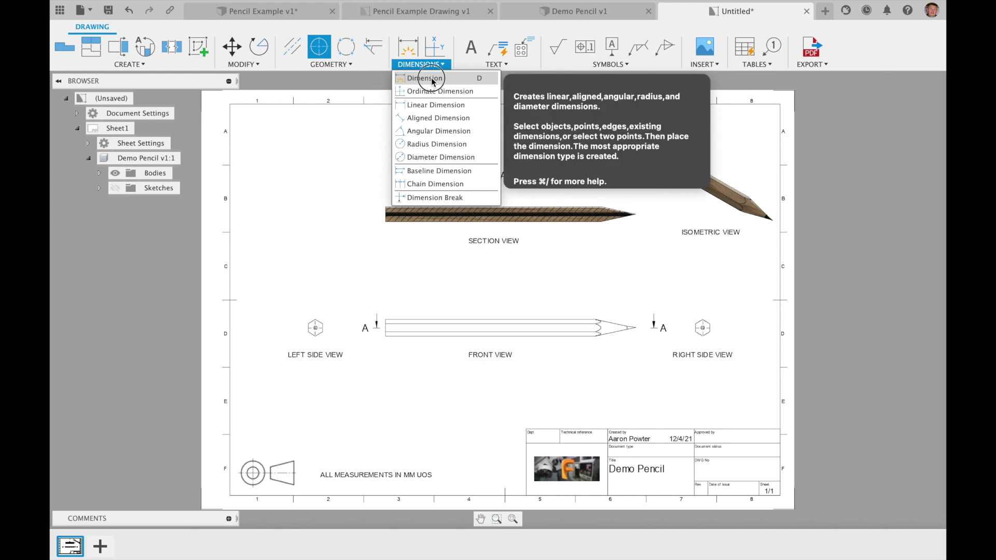
pyautogui.click(424, 78)
pyautogui.scroll(5, 329, 325)
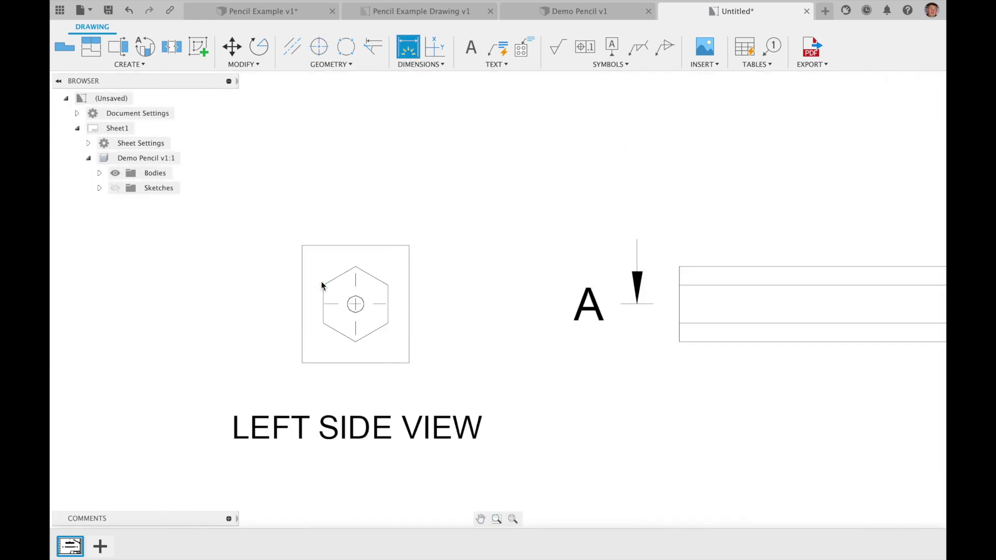
pyautogui.click(323, 285)
pyautogui.click(388, 285)
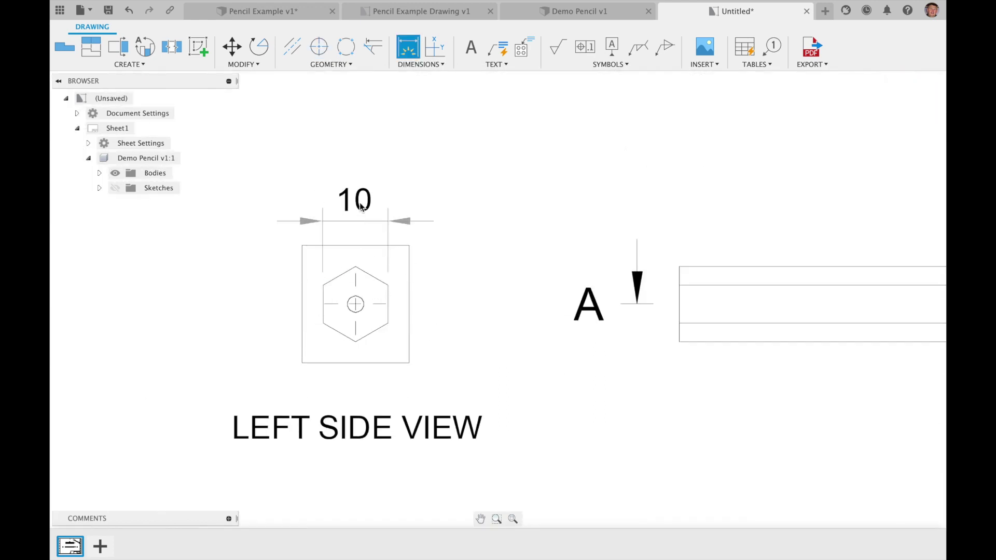
pyautogui.click(360, 124)
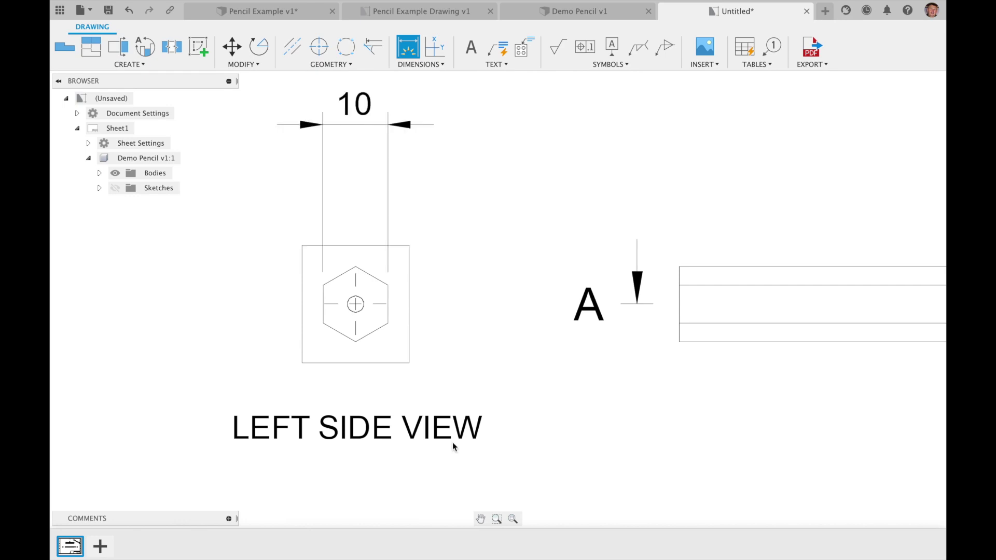
pyautogui.click(512, 518)
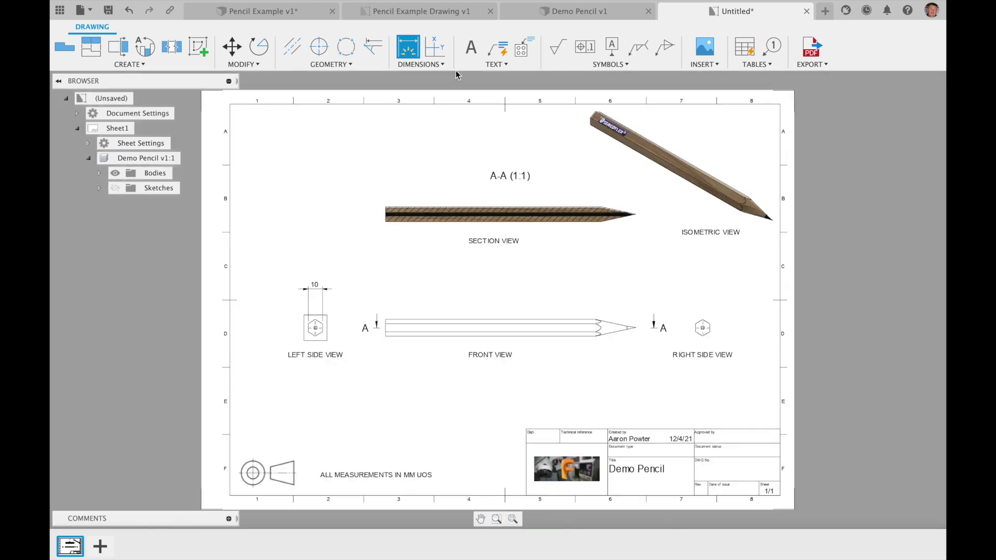
# Step: Add a diameter dimension to the lead circle in the right side view, placing its text beside the hexagon
pyautogui.click(420, 64)
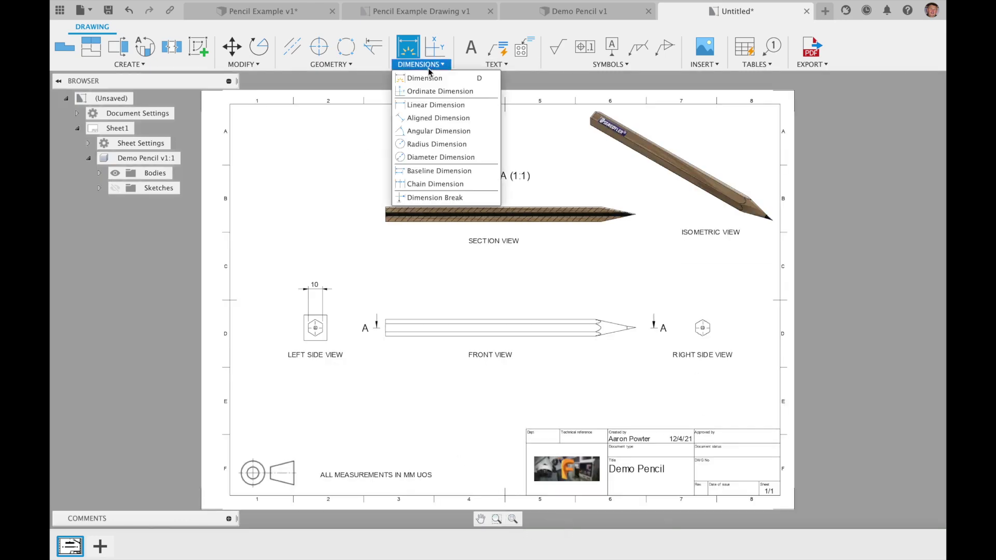
pyautogui.click(428, 157)
pyautogui.scroll(5, 710, 331)
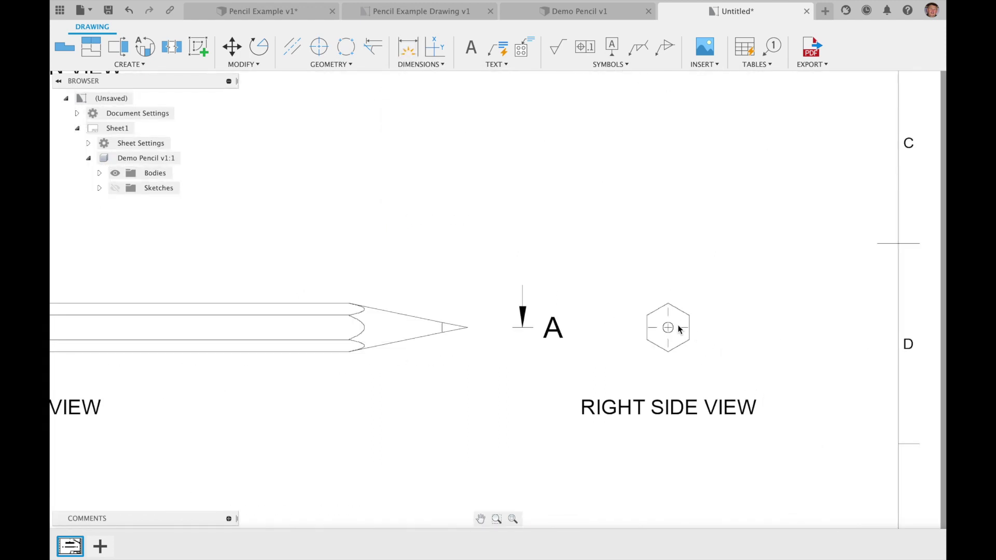
pyautogui.click(673, 324)
pyautogui.press('Escape')
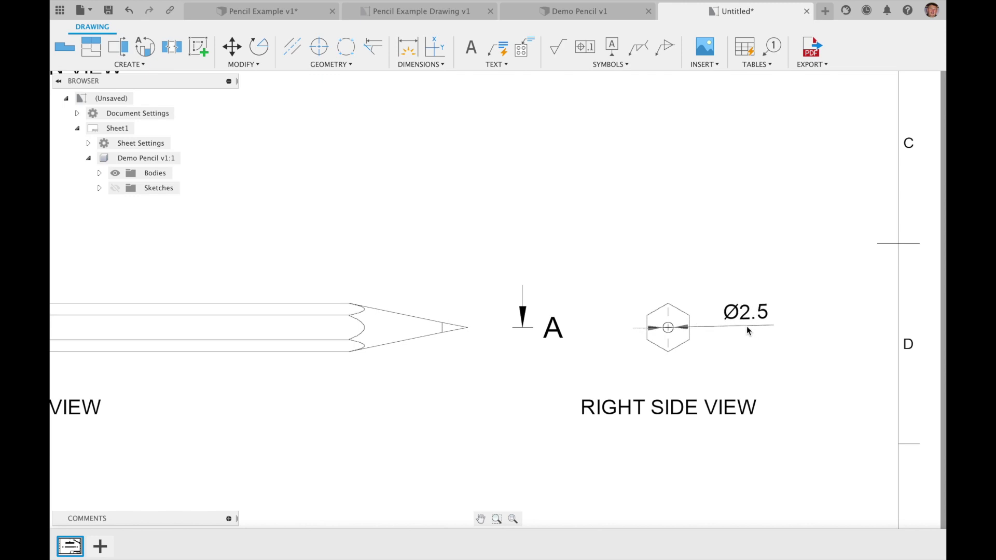
pyautogui.click(758, 330)
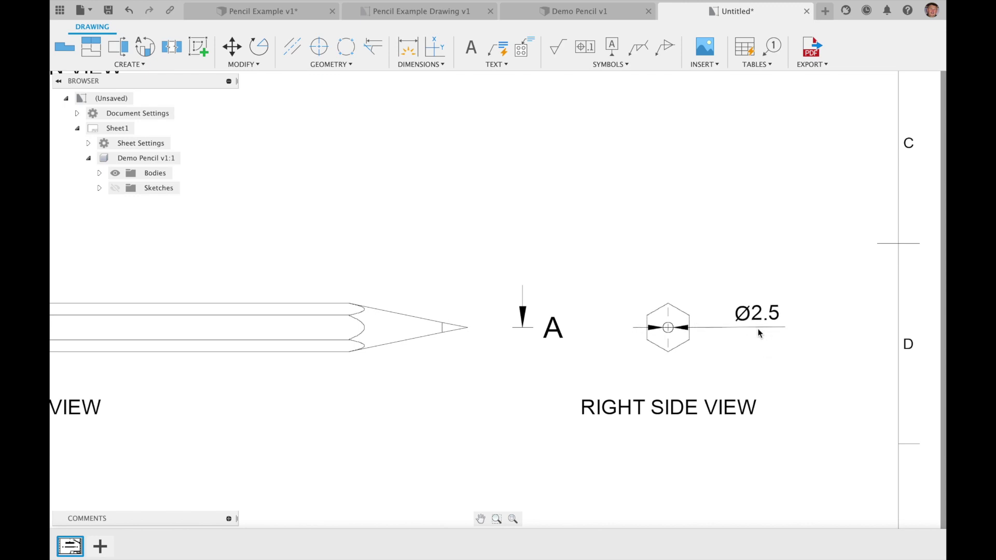
pyautogui.click(513, 519)
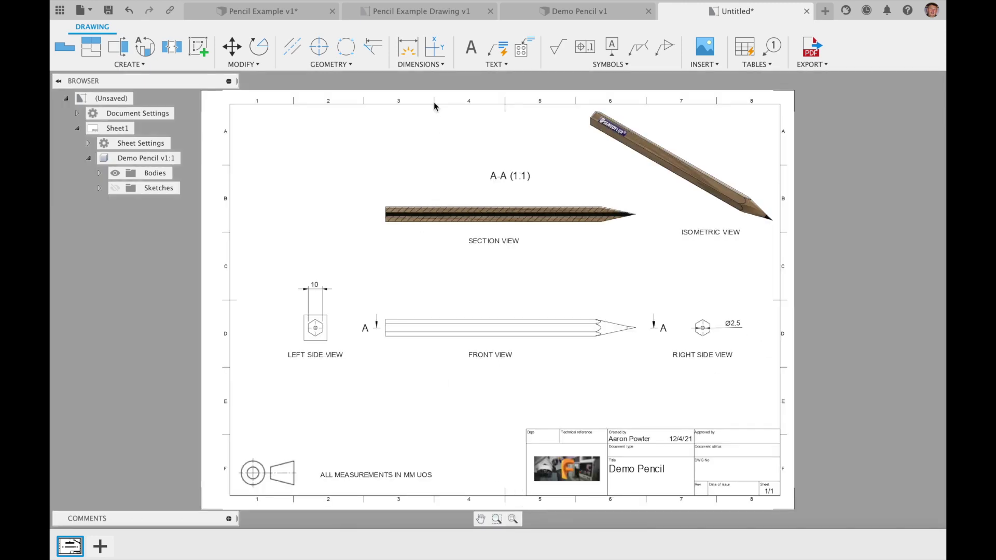
# Step: Dimension the pencil's overall horizontal length in the front view from the blunt end to the tip, placed above the view
pyautogui.click(406, 50)
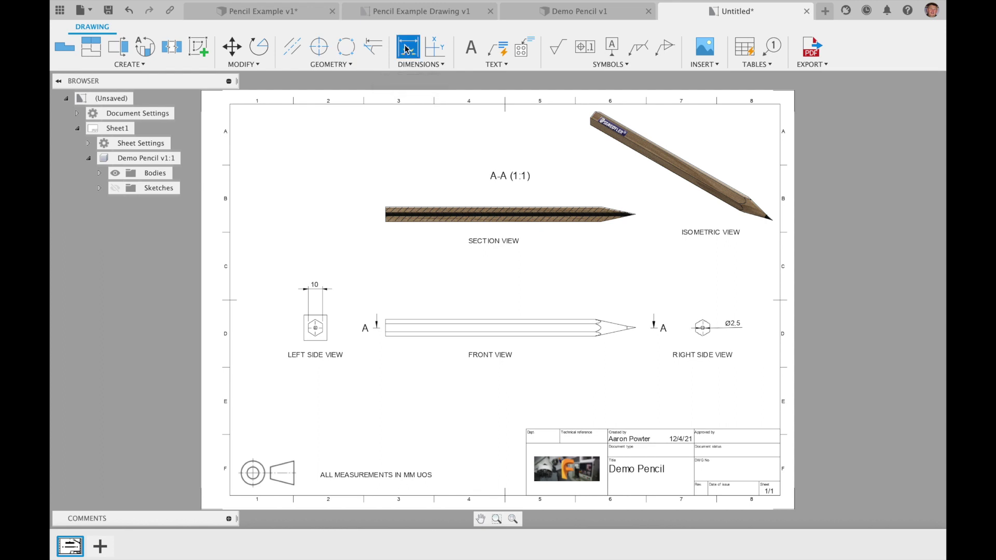
pyautogui.click(385, 320)
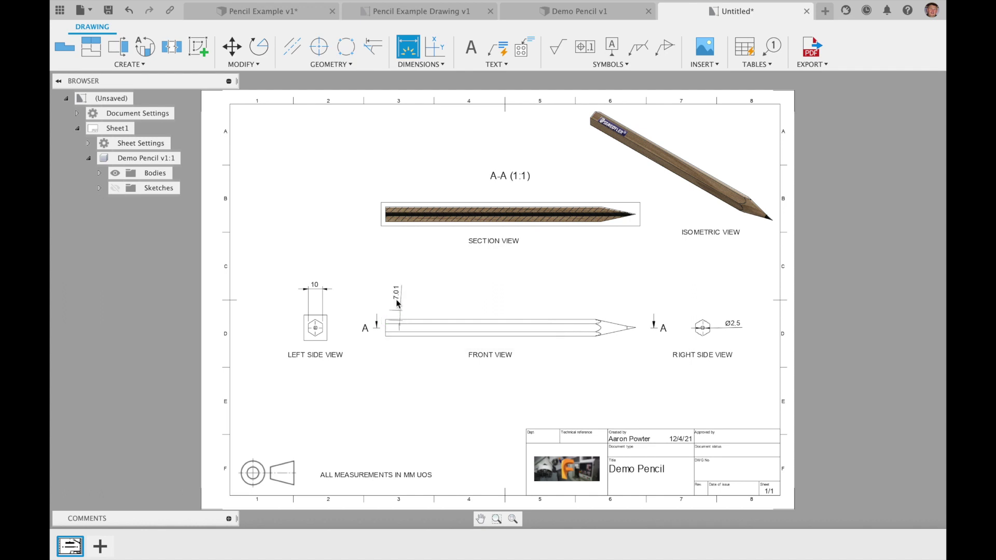
pyautogui.click(636, 330)
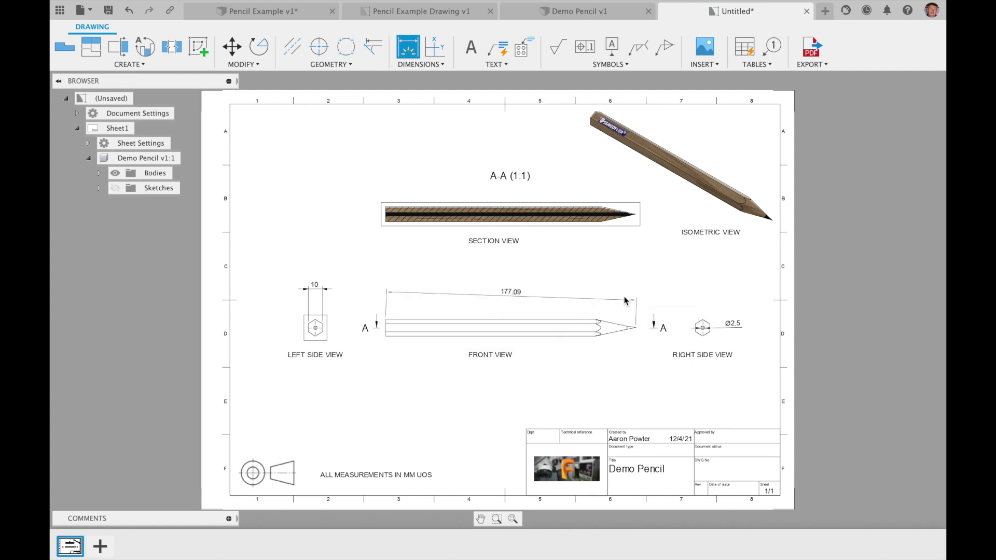
pyautogui.click(603, 292)
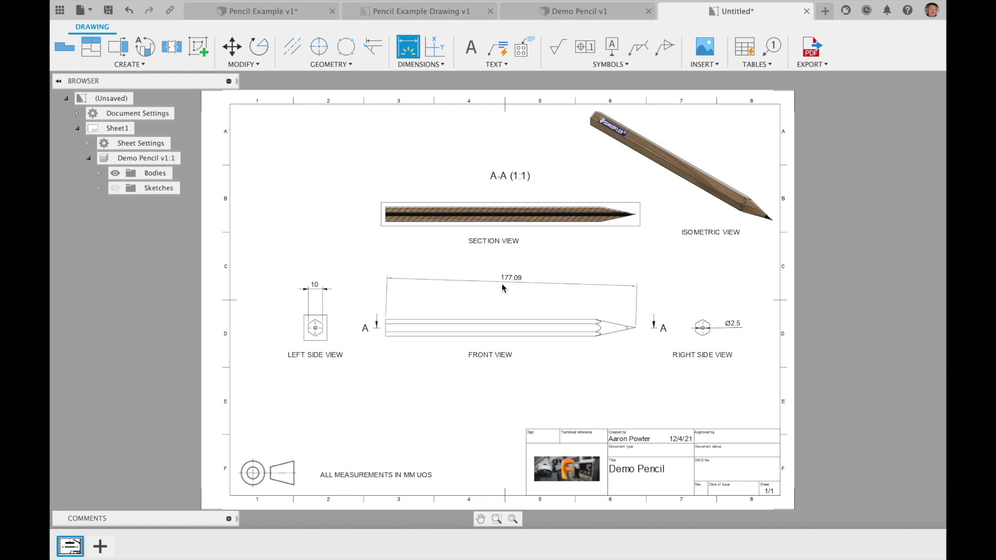
pyautogui.click(369, 292)
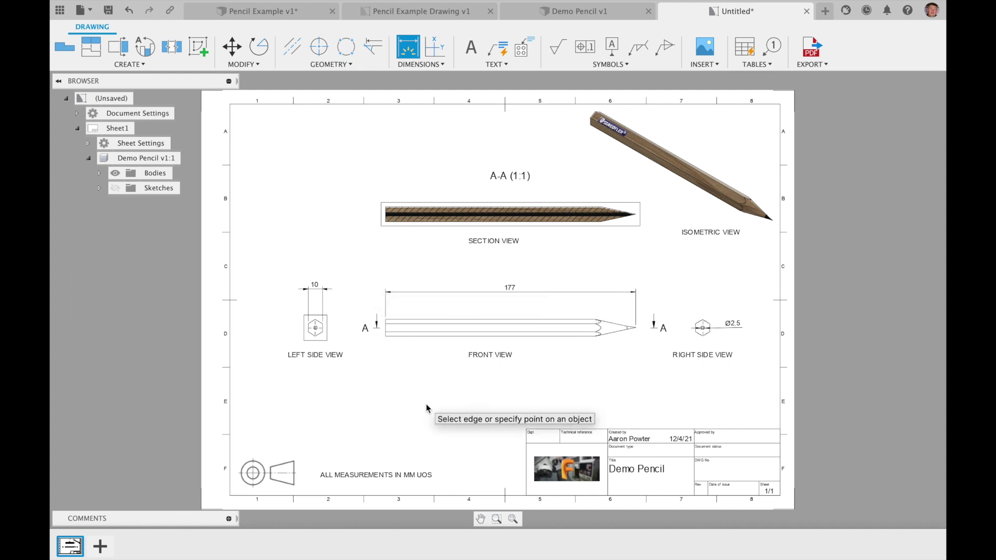
pyautogui.press('Escape')
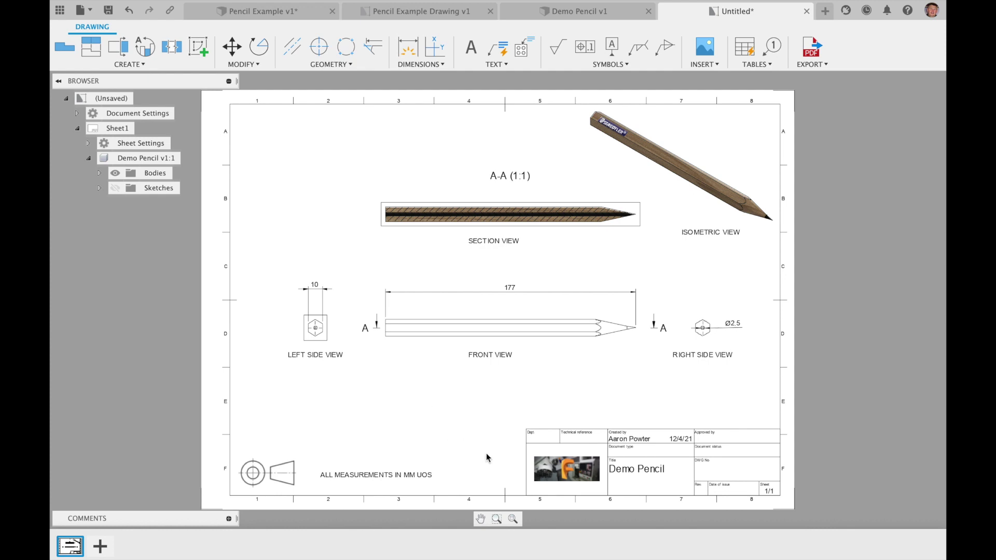
# Step: Following the Pencil Example Drawing, add an angular dimension between the front view's sloping tip edges, placed just before the right side view
pyautogui.click(394, 15)
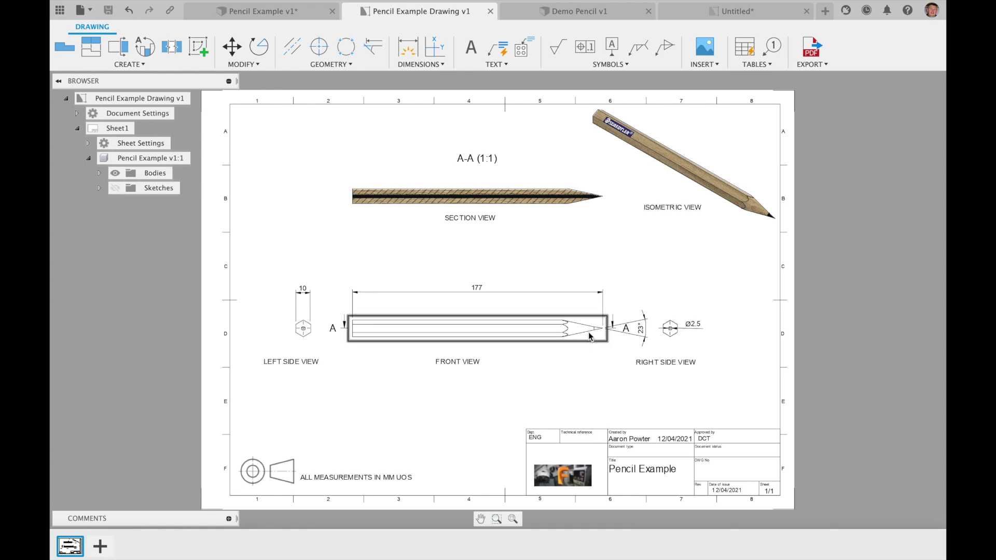
pyautogui.click(712, 10)
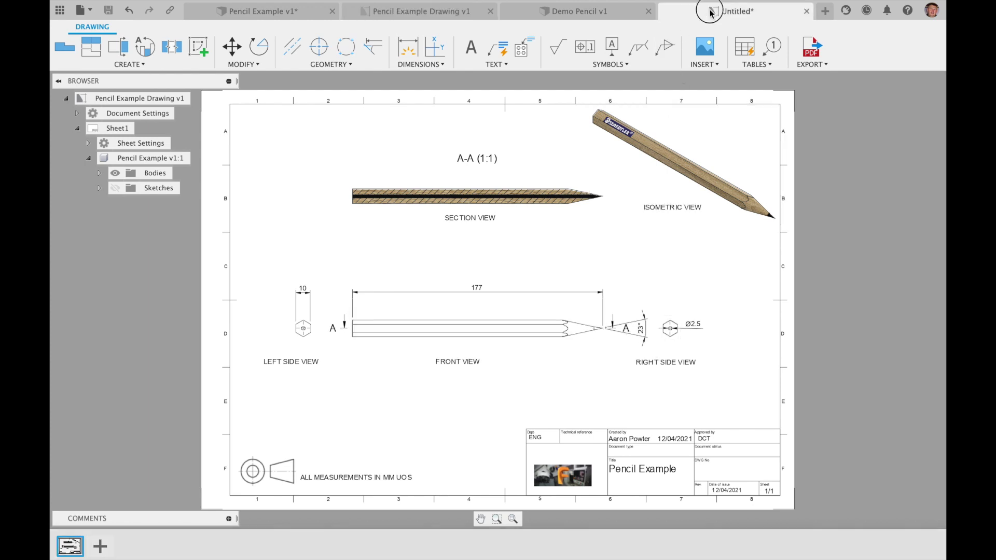
pyautogui.click(421, 64)
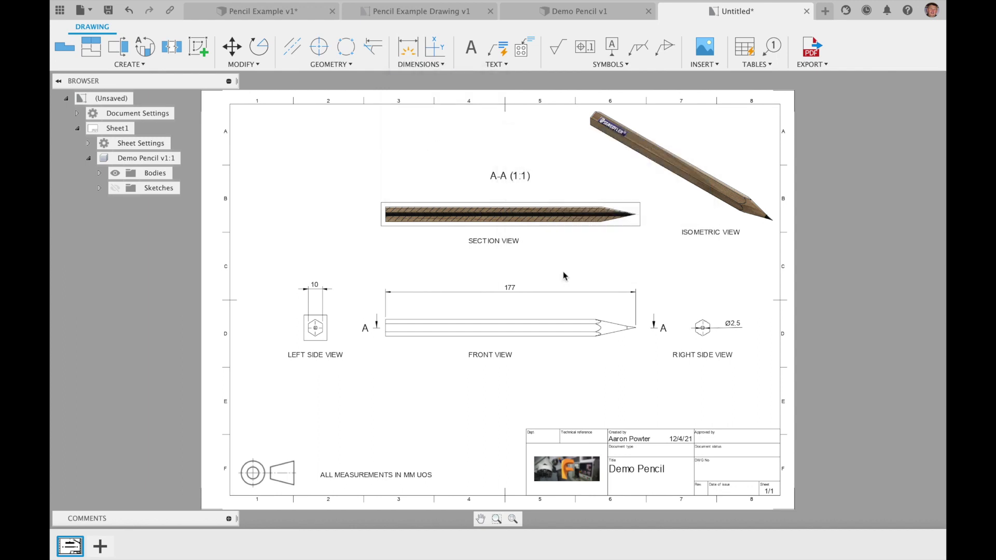
pyautogui.click(608, 323)
pyautogui.click(609, 333)
pyautogui.click(607, 333)
pyautogui.click(682, 333)
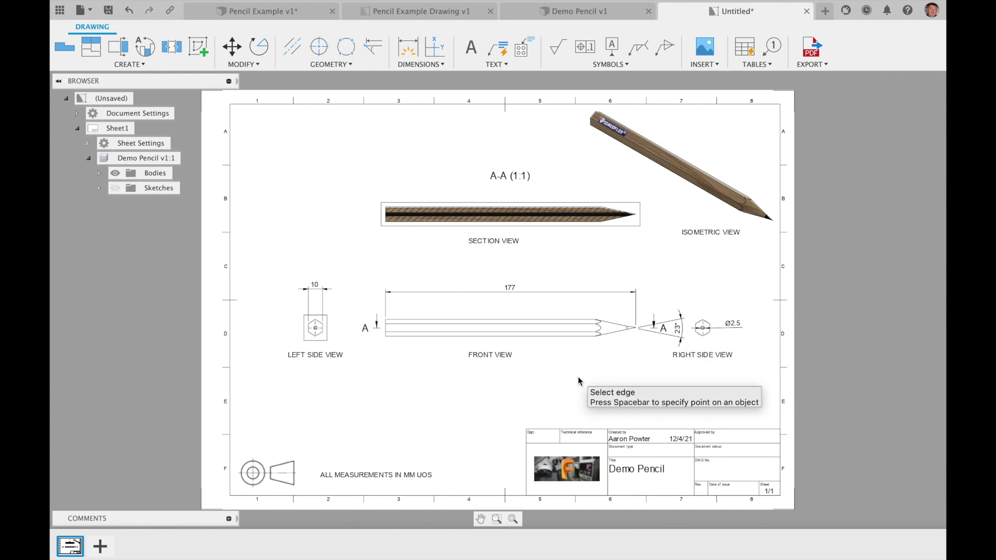
pyautogui.scroll(5, 686, 348)
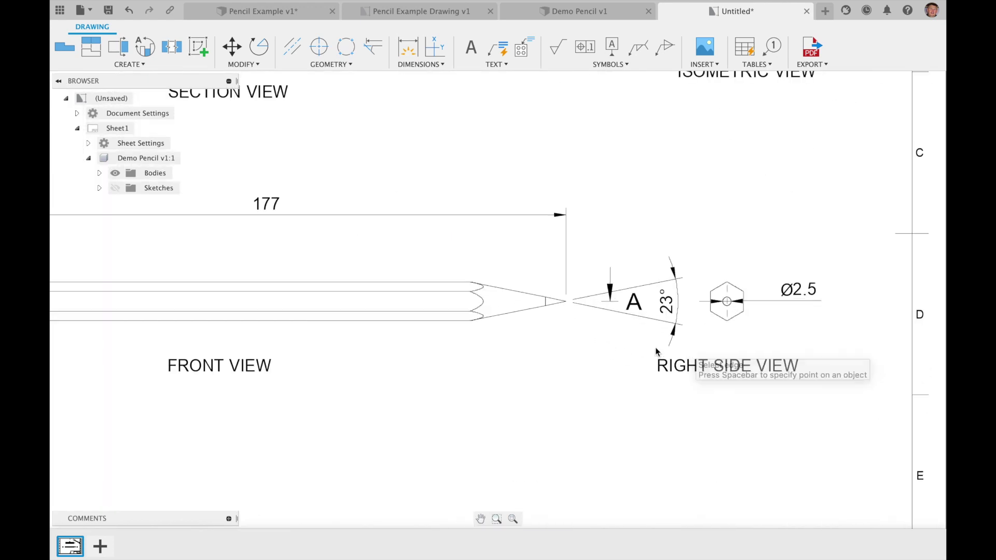
pyautogui.scroll(-2, 598, 410)
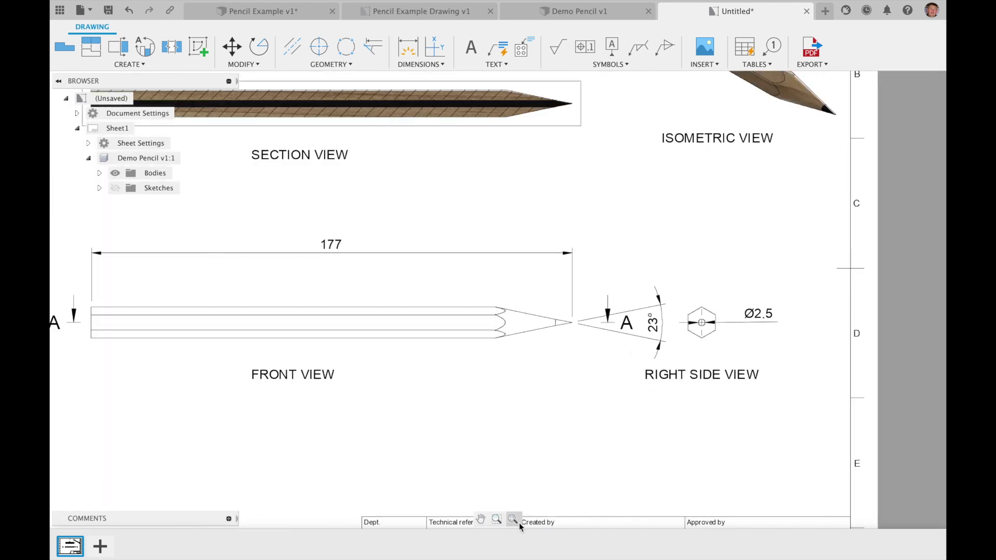
pyautogui.click(513, 518)
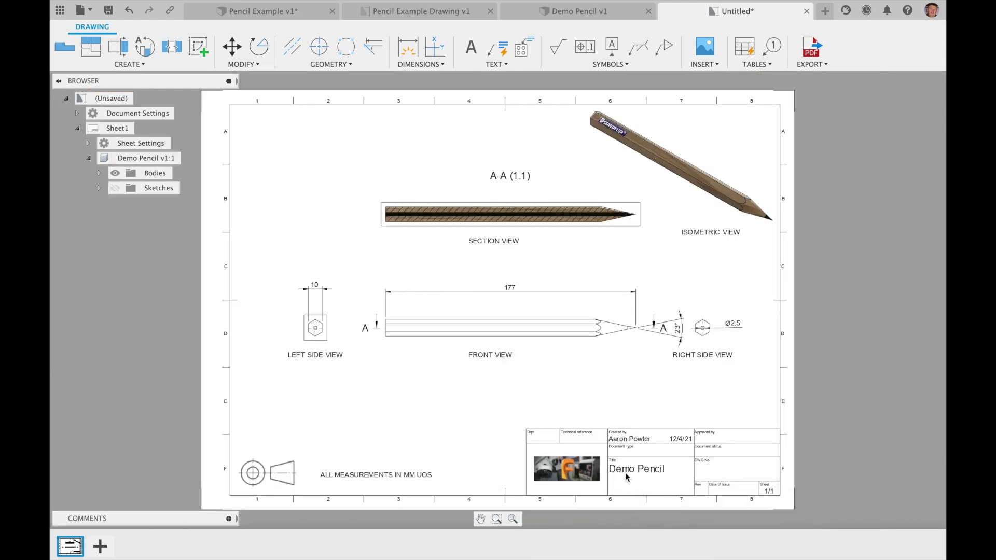
# Step: Add the text "12/04/2021" in the DWG No. cell of the title block
pyautogui.scroll(5, 740, 496)
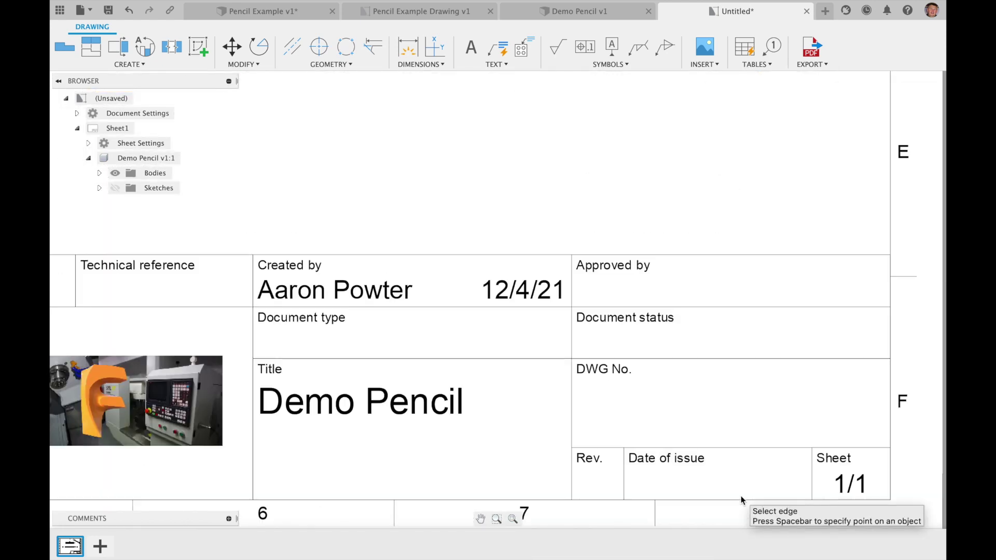
pyautogui.click(470, 49)
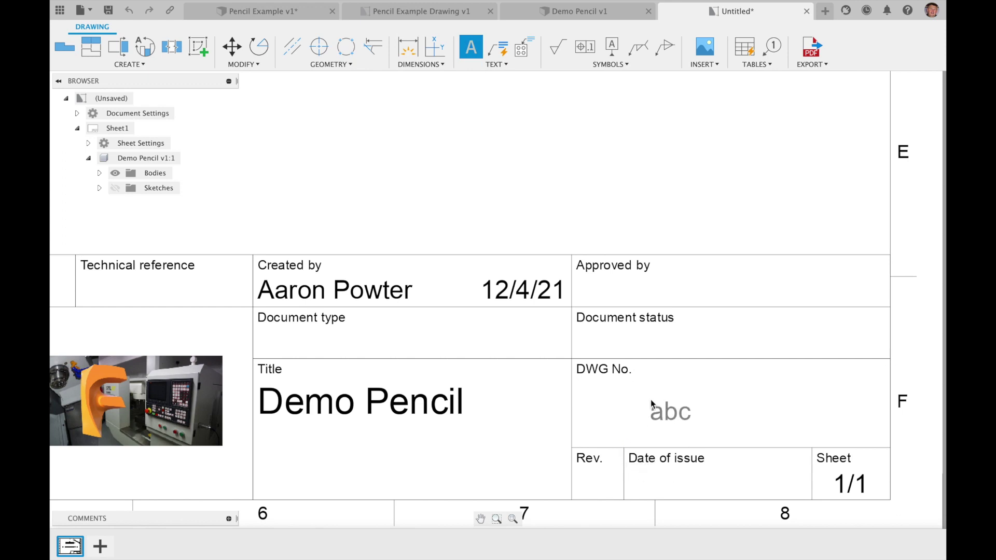
pyautogui.click(793, 427)
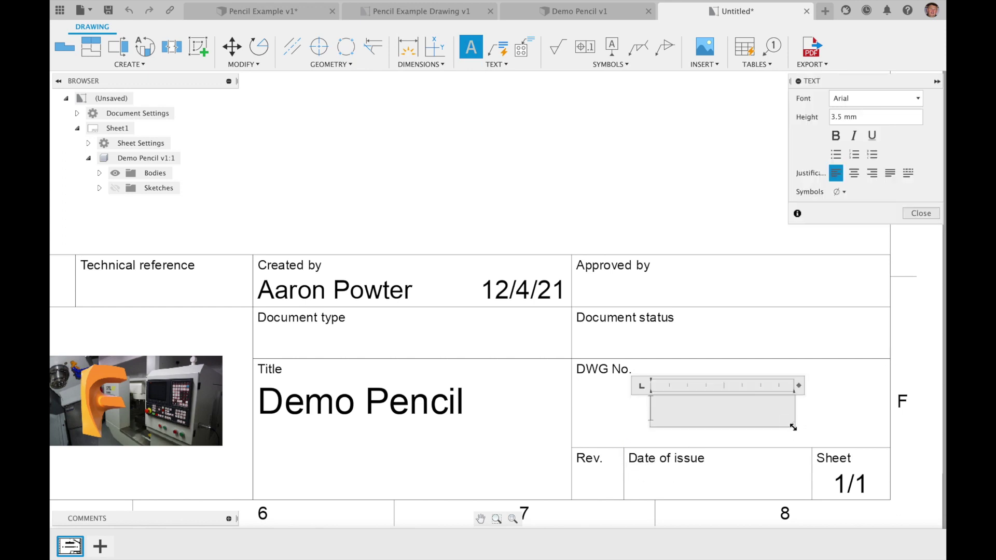
pyautogui.write('12/04/2021')
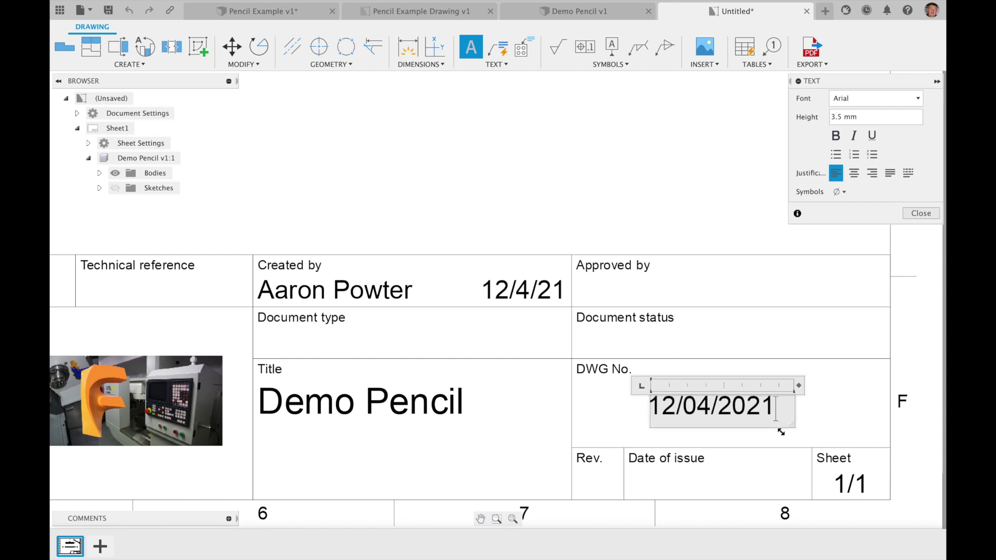
# Step: Set the date text's height to 3 mm and move it into the Date of issue cell
pyautogui.hotkey('shift', 'Left')
pyautogui.hotkey('shift', 'Left')
pyautogui.hotkey('shift', 'Left')
pyautogui.hotkey('shift', 'Left')
pyautogui.hotkey('shift', 'Left')
pyautogui.hotkey('shift', 'Left')
pyautogui.hotkey('shift', 'Left')
pyautogui.hotkey('shift', 'Left')
pyautogui.hotkey('shift', 'Left')
pyautogui.hotkey('shift', 'Left')
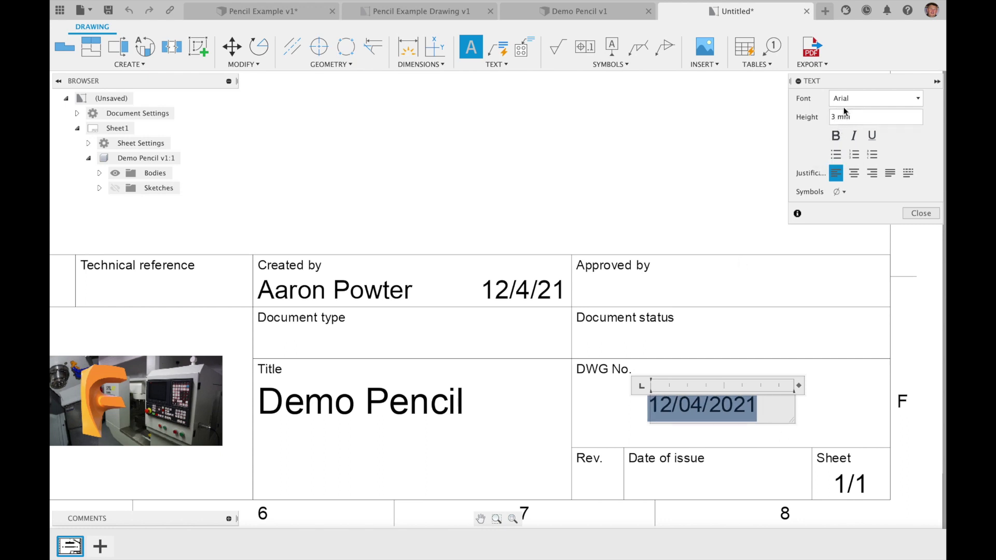
pyautogui.press('Return')
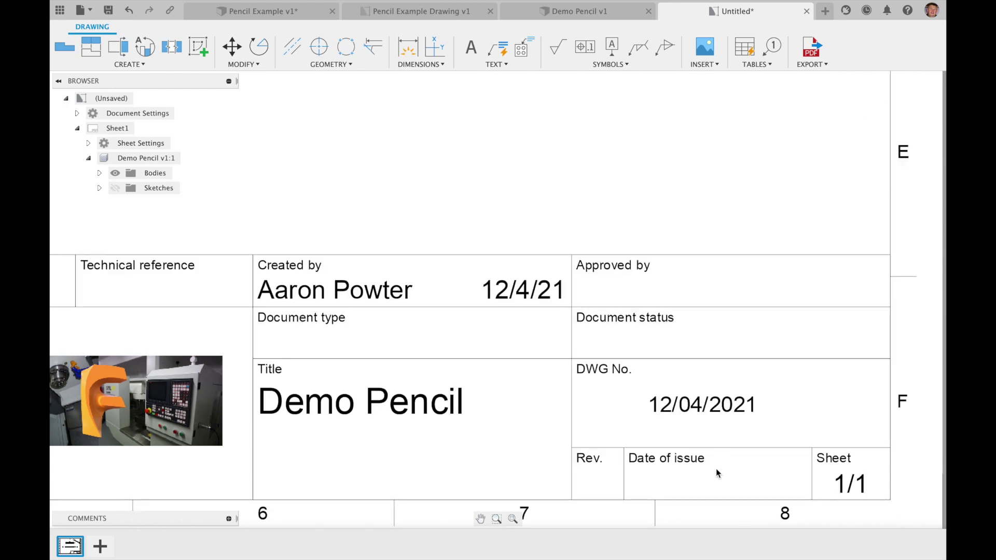
pyautogui.moveTo(658, 401); pyautogui.dragTo(649, 477)
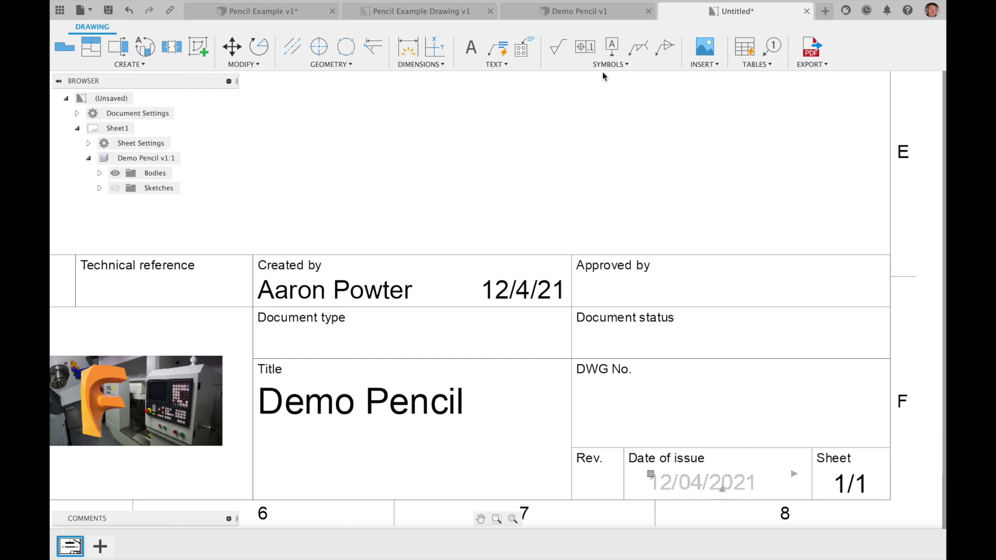
# Step: Add the text "DCT" in the empty area above the Approved by cell
pyautogui.click(470, 47)
pyautogui.click(617, 157)
pyautogui.click(751, 207)
pyautogui.write('DCT')
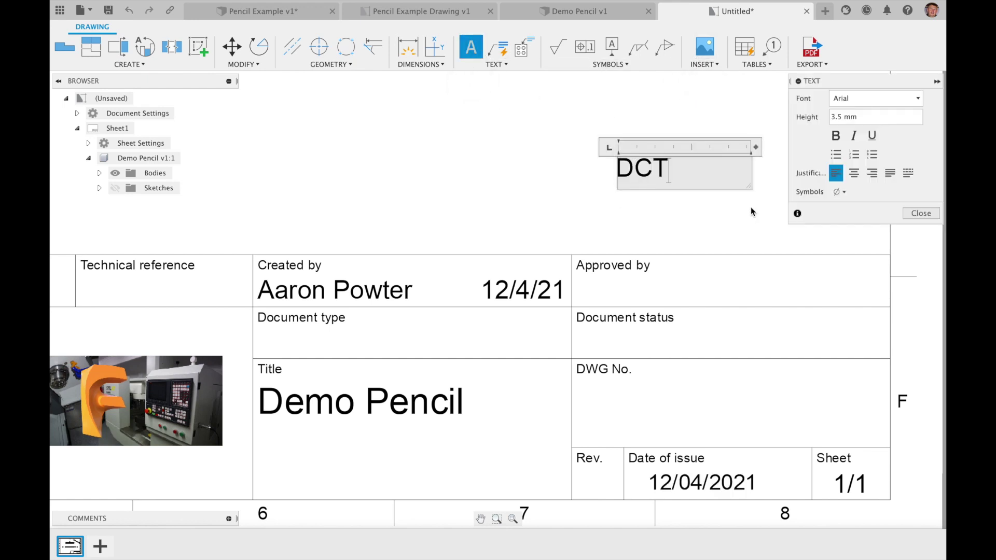
# Step: Set the "DCT" text's height to 3 mm and move it into the Approved by cell of the title block
pyautogui.moveTo(725, 182); pyautogui.dragTo(617, 171)
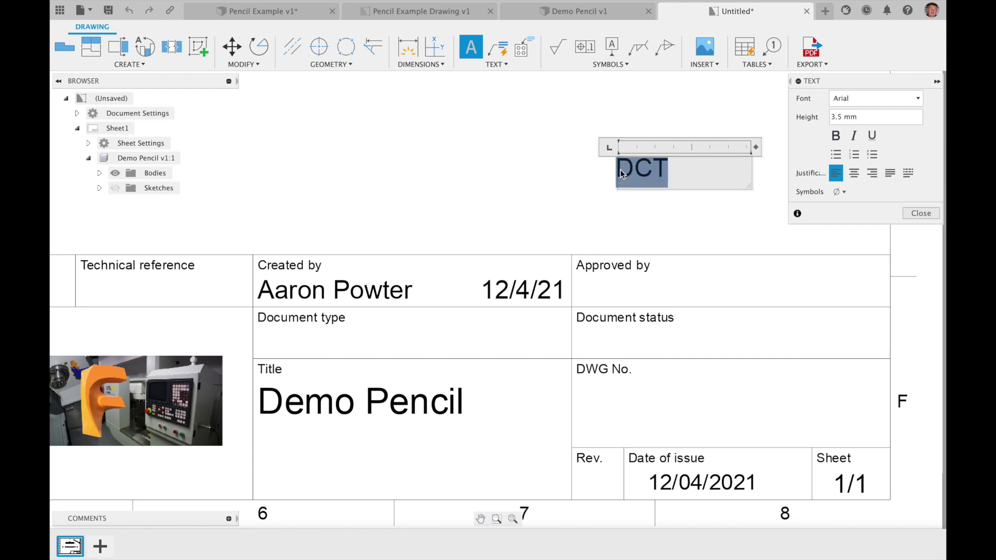
pyautogui.click(840, 116)
pyautogui.press('BackSpace')
pyautogui.press('BackSpace')
pyautogui.press('Return')
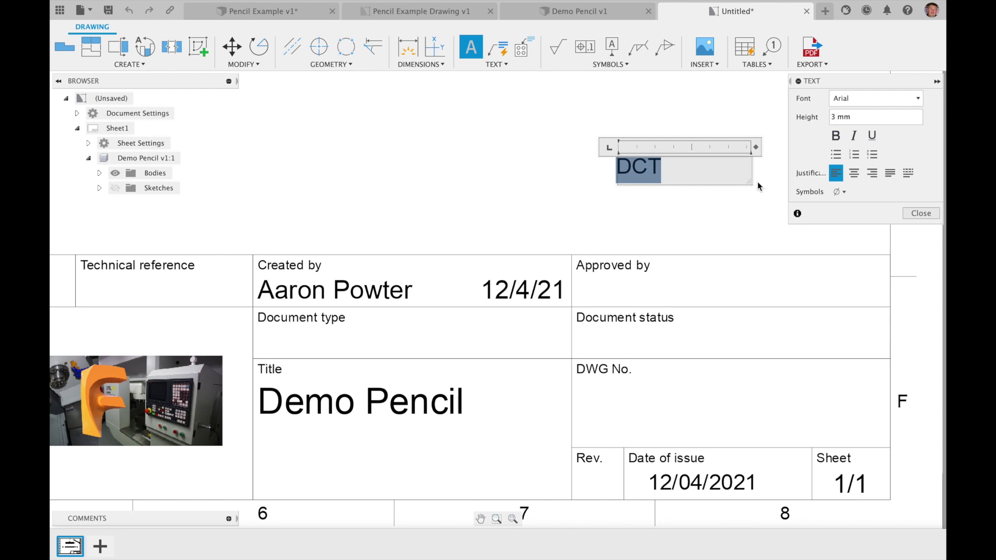
pyautogui.click(921, 213)
pyautogui.moveTo(638, 167); pyautogui.dragTo(613, 280)
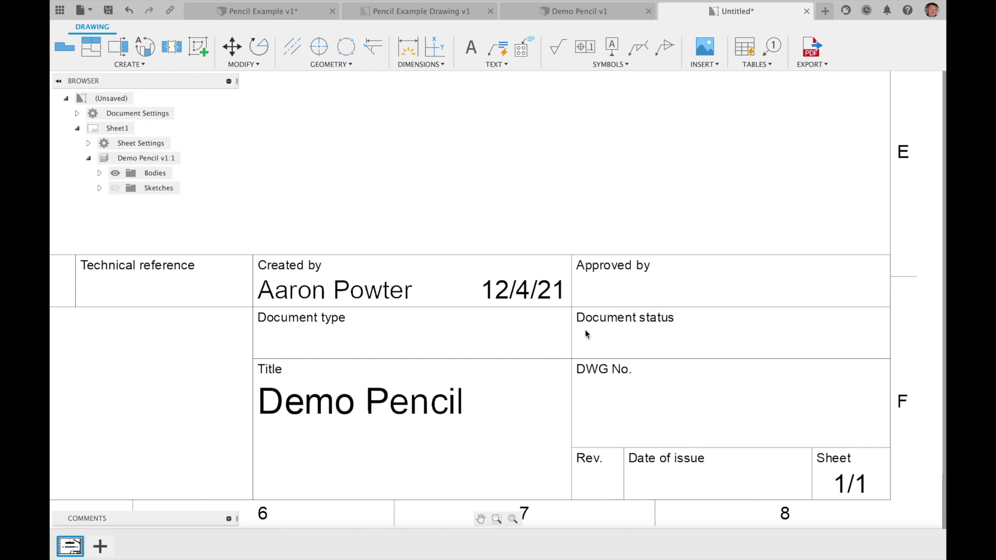
pyautogui.click(512, 518)
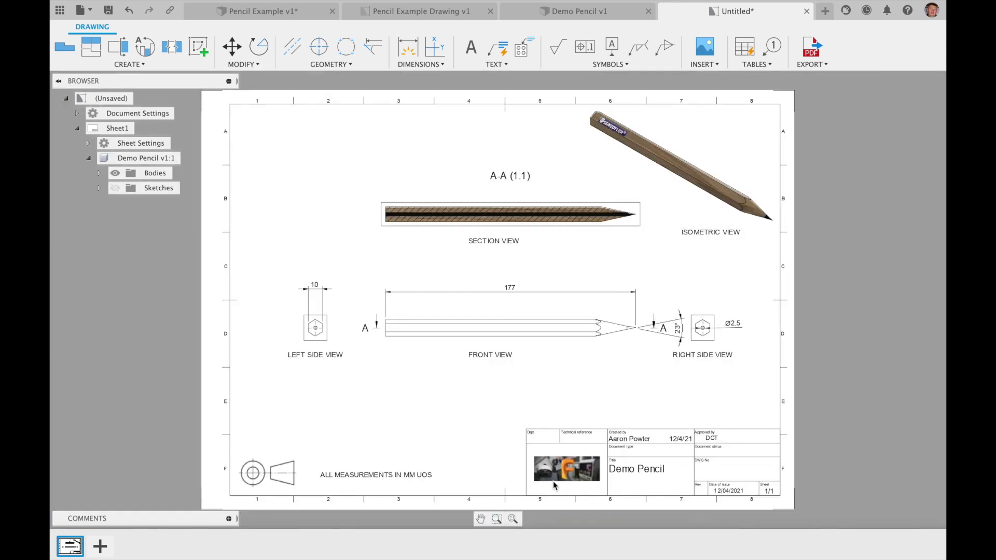
# Step: Add the text "ENG" in the empty area above the Dept. cell and narrow its text box to fit
pyautogui.scroll(3, 562, 452)
pyautogui.scroll(5, 562, 451)
pyautogui.click(472, 49)
pyautogui.click(461, 189)
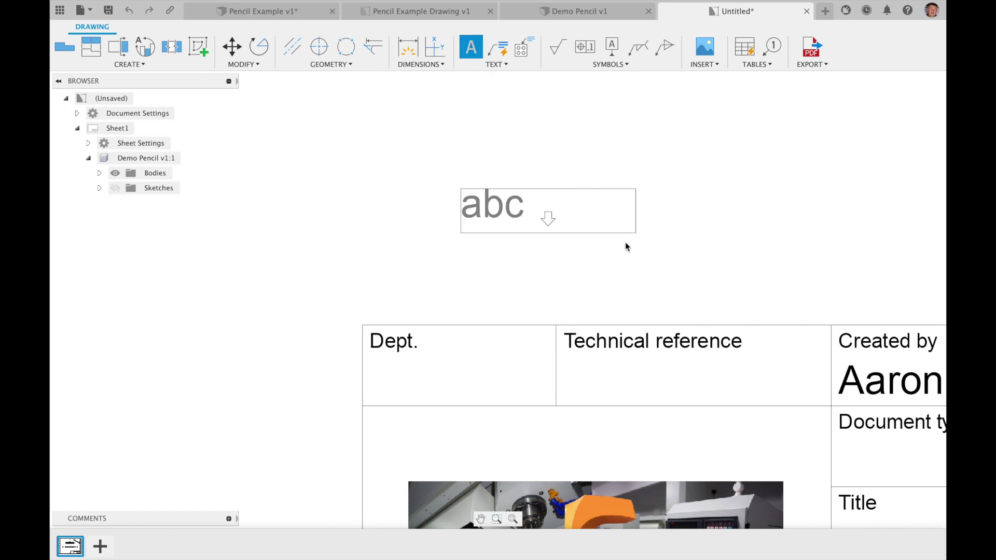
pyautogui.click(587, 241)
pyautogui.write('ENG')
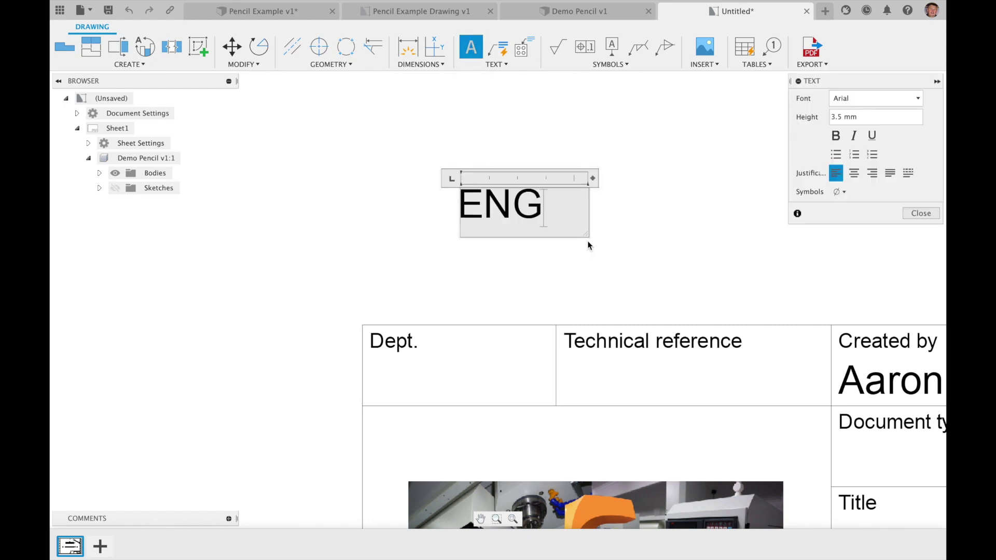
pyautogui.moveTo(586, 235); pyautogui.dragTo(560, 232)
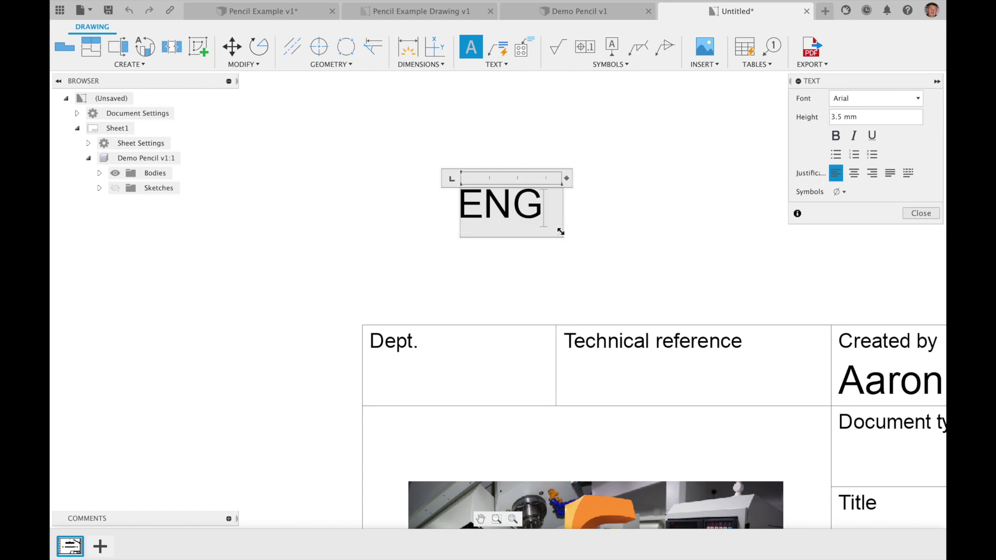
# Step: Reduce the "ENG" text's height and move it into the Dept. cell of the title block
pyautogui.hotkey('shift', 'Left')
pyautogui.hotkey('shift', 'Left')
pyautogui.hotkey('shift', 'Left')
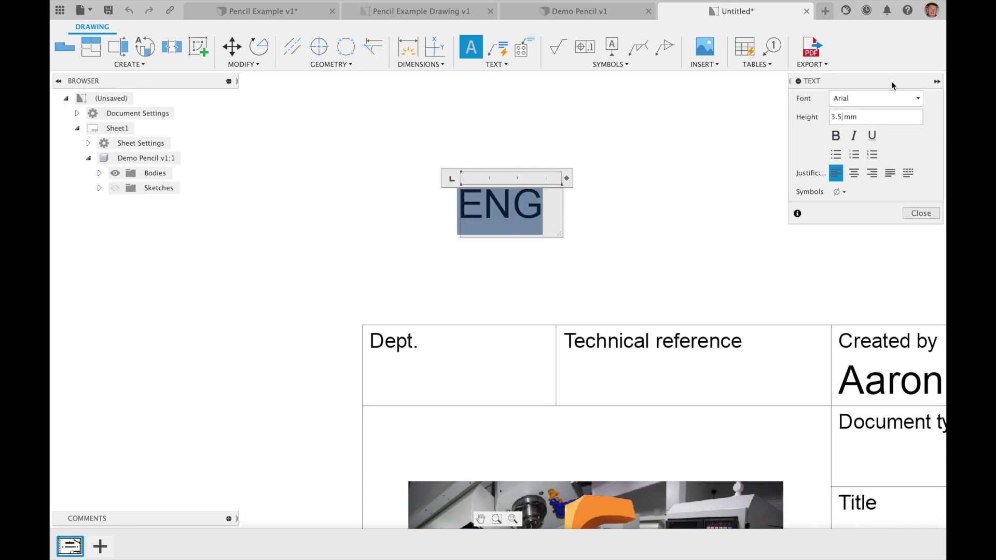
pyautogui.press('Return')
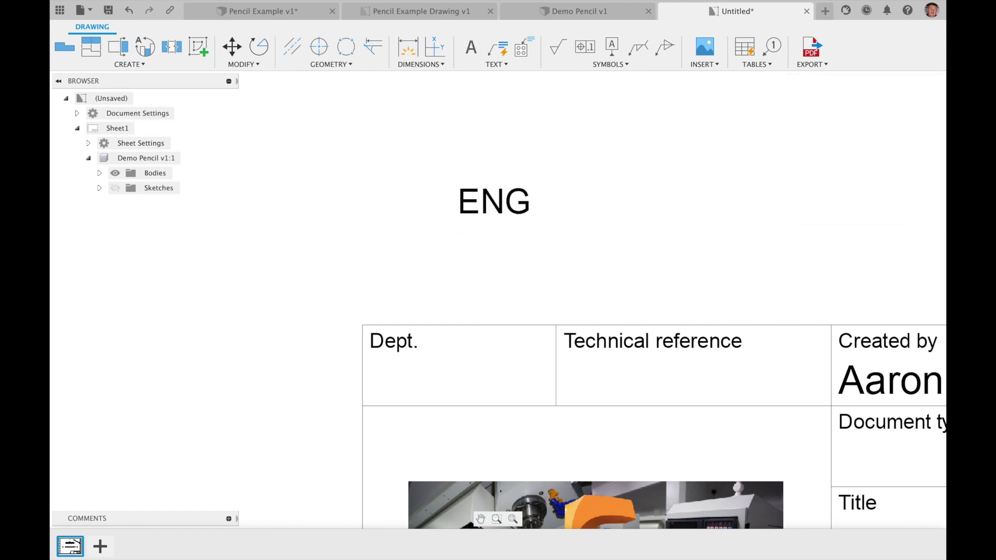
pyautogui.click(502, 209)
pyautogui.moveTo(461, 189); pyautogui.dragTo(413, 359)
# Step: Save the finished drawing as "Demo Pencil Drawing" and switch to the Demo Pencil model document
pyautogui.click(513, 519)
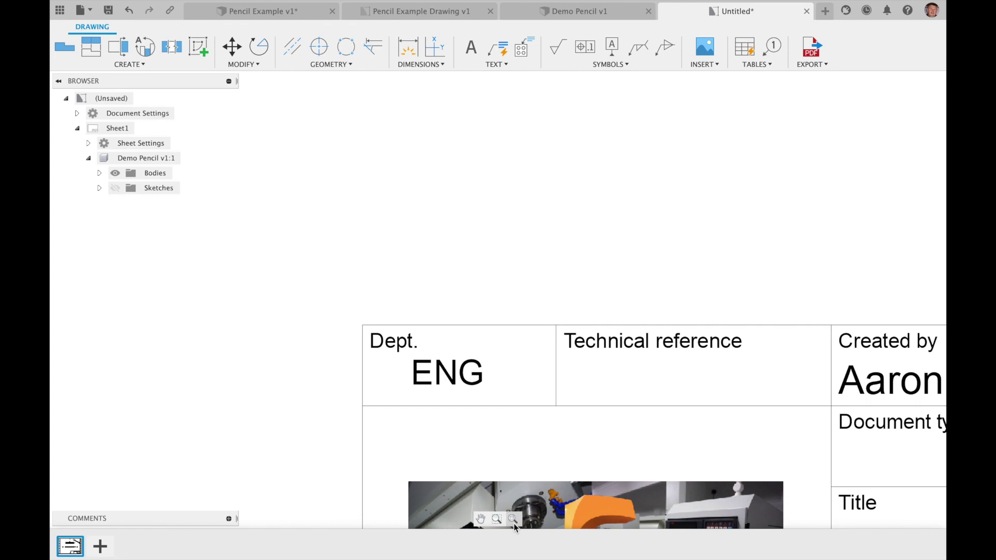
pyautogui.click(112, 13)
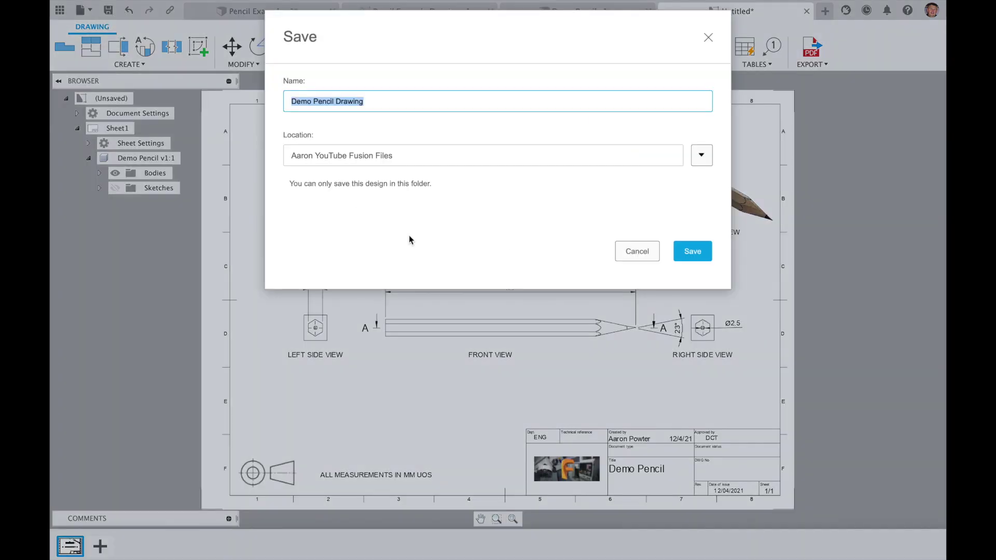
pyautogui.click(700, 256)
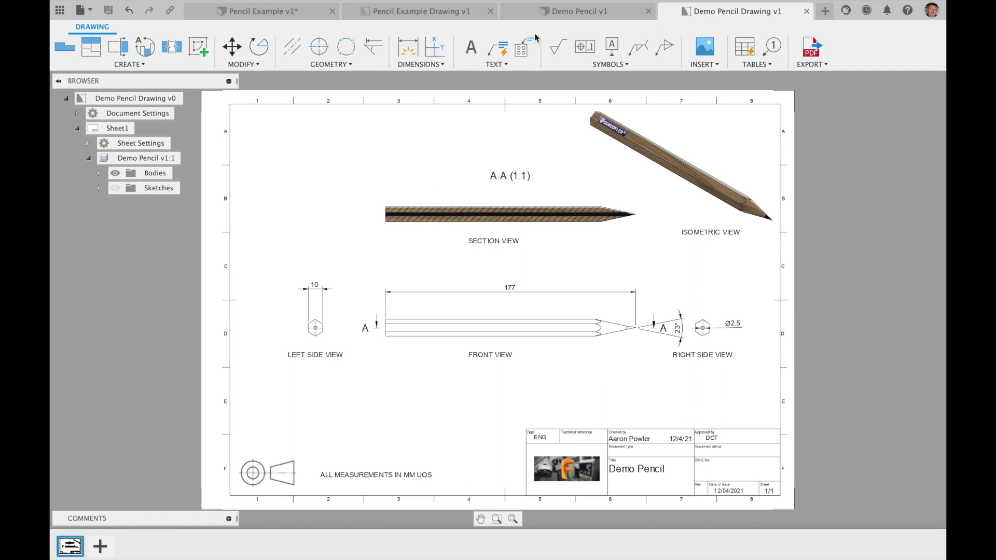
pyautogui.click(546, 11)
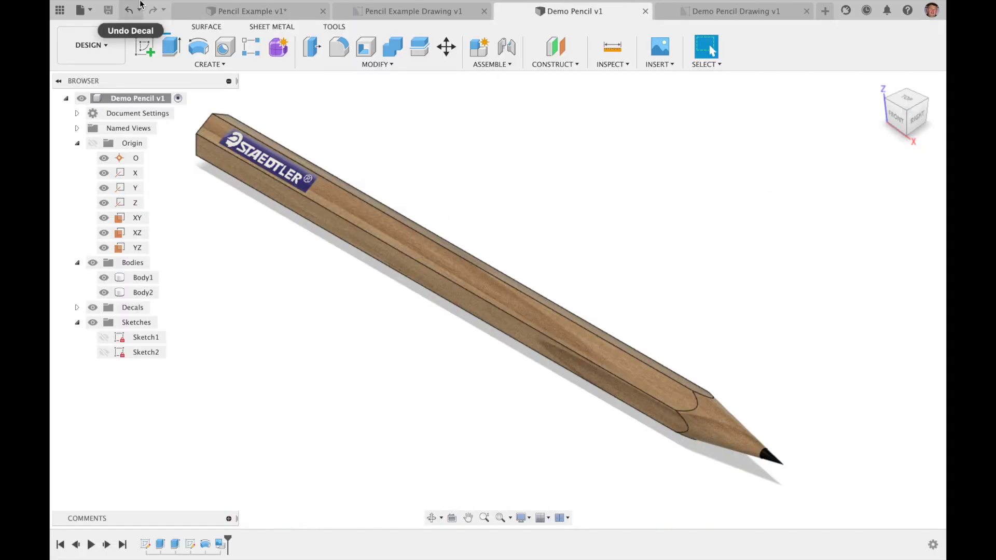
pyautogui.moveTo(88, 4)
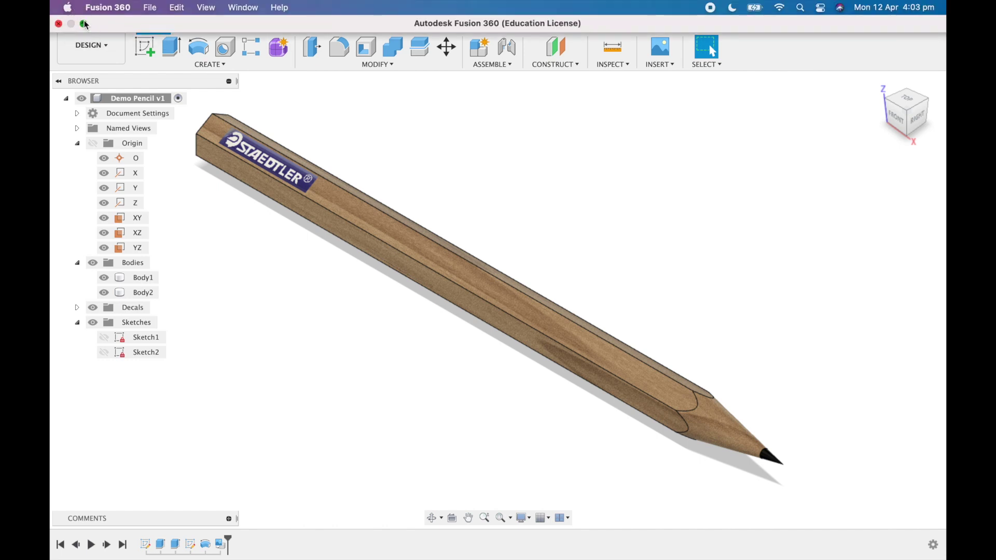
pyautogui.click(84, 24)
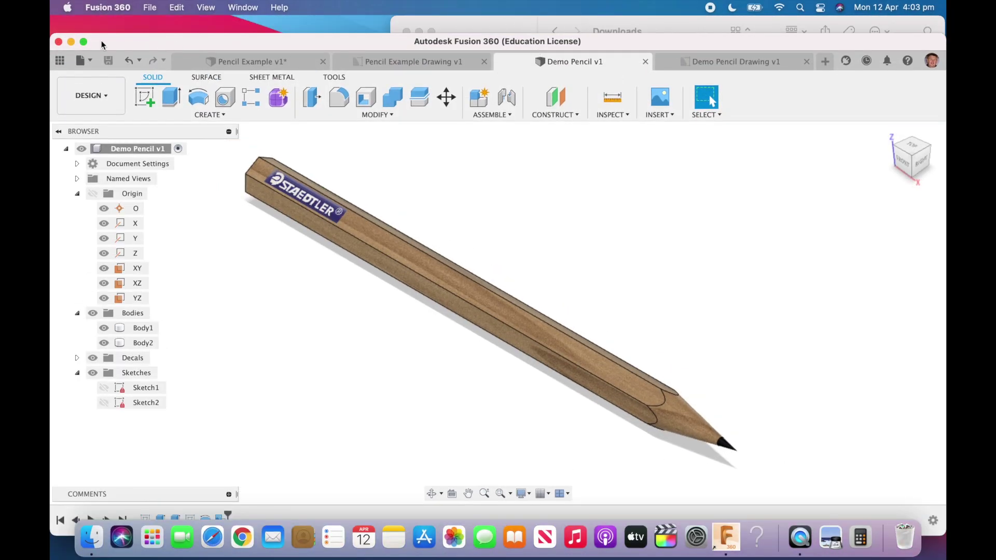
pyautogui.click(86, 41)
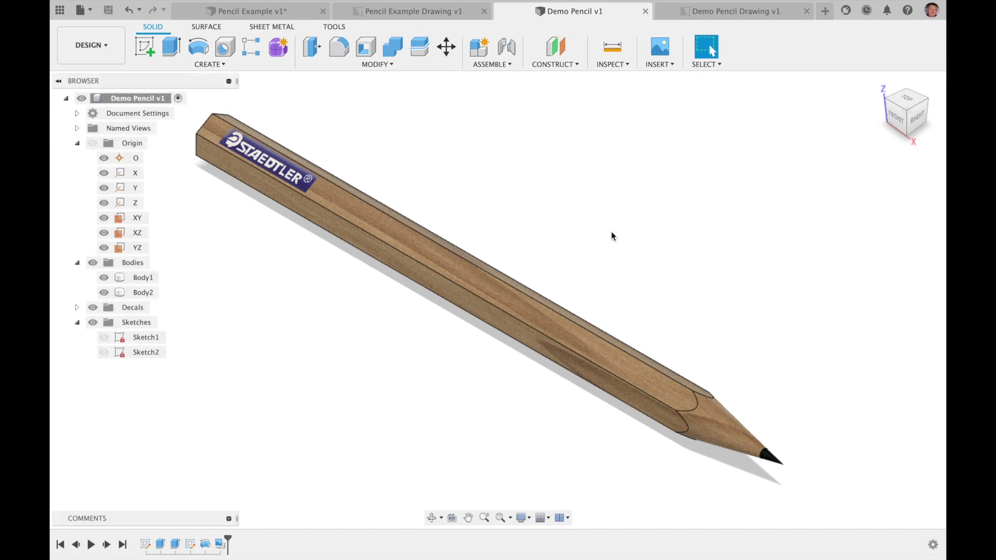
pyautogui.moveTo(498, 557)
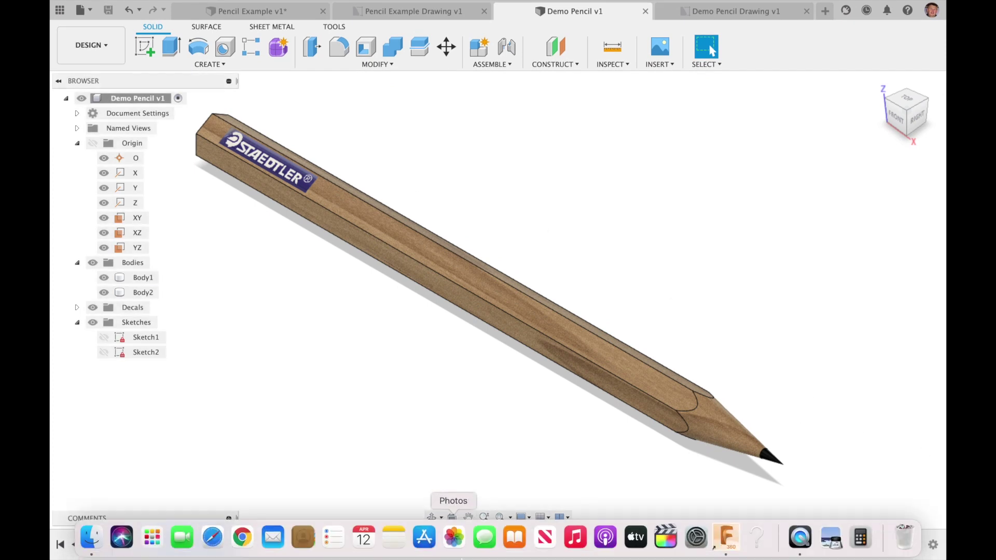